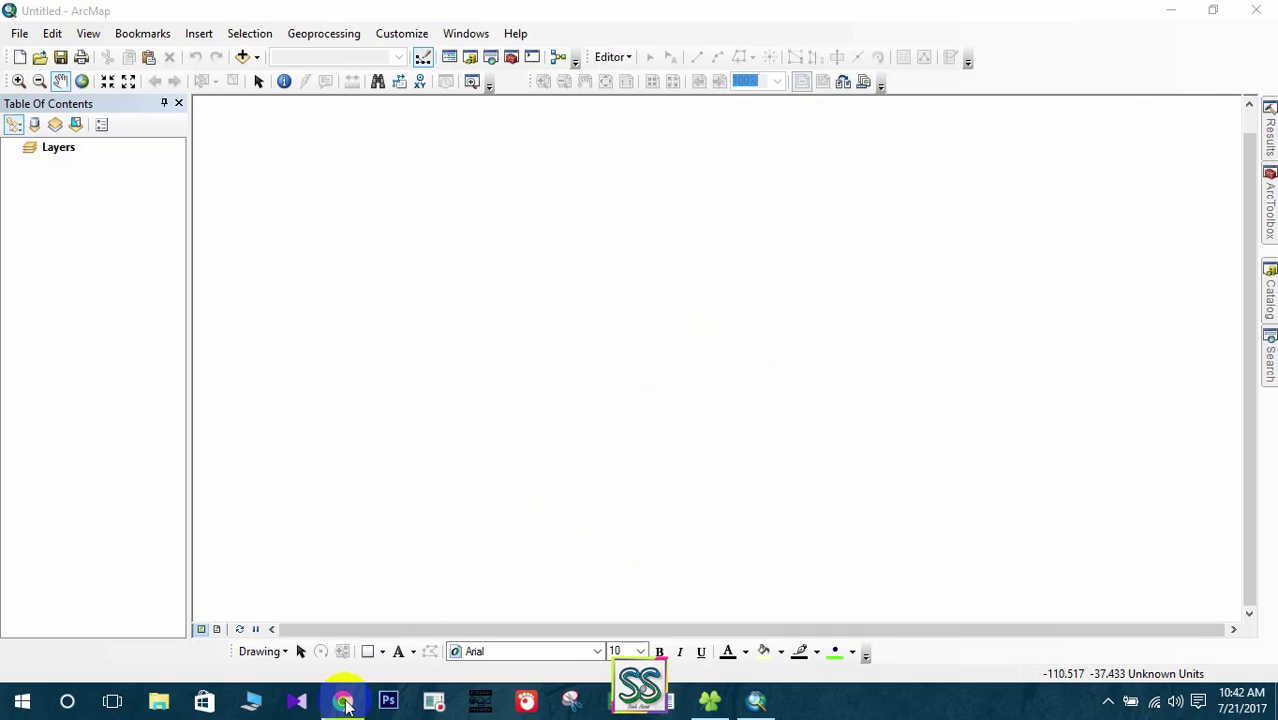
Switch to Chrome and bring up the Google Maps page of Stari Grad, Croatia, with its whole boundary in view
{"action": "left_click", "coordinate": [342, 701]}
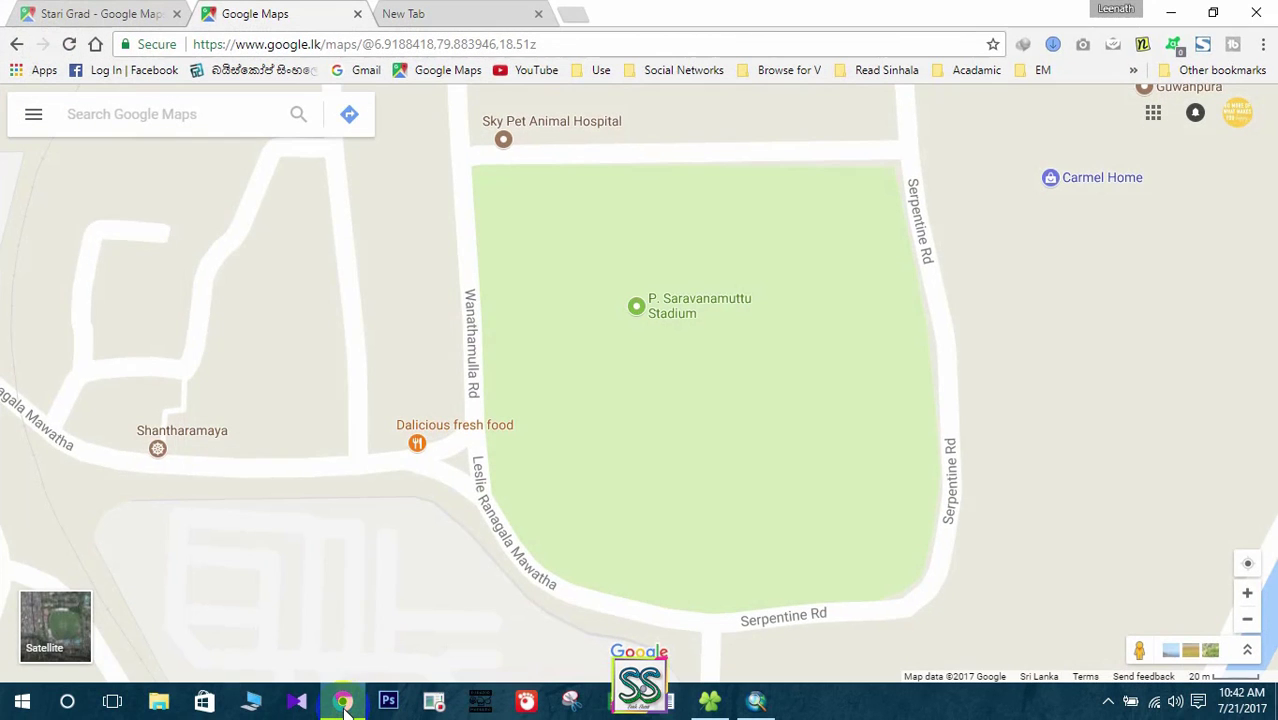
{"action": "left_click", "coordinate": [97, 12]}
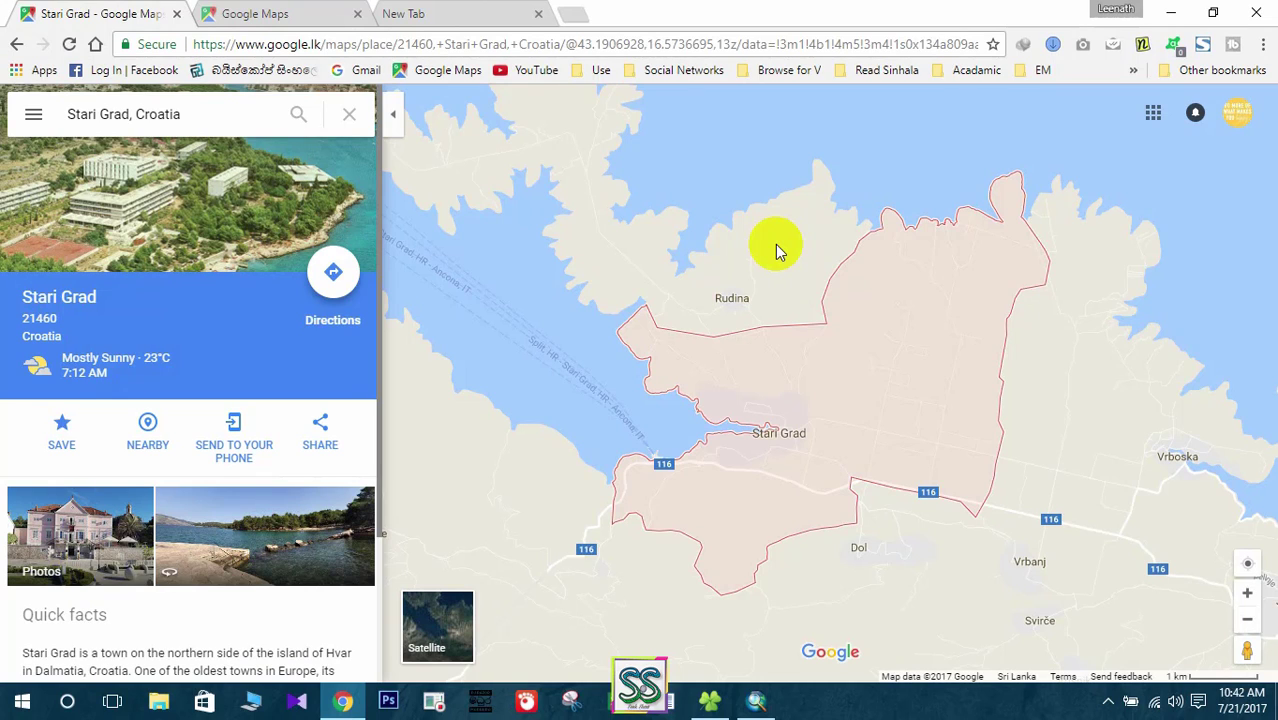
{"action": "left_click", "coordinate": [201, 118]}
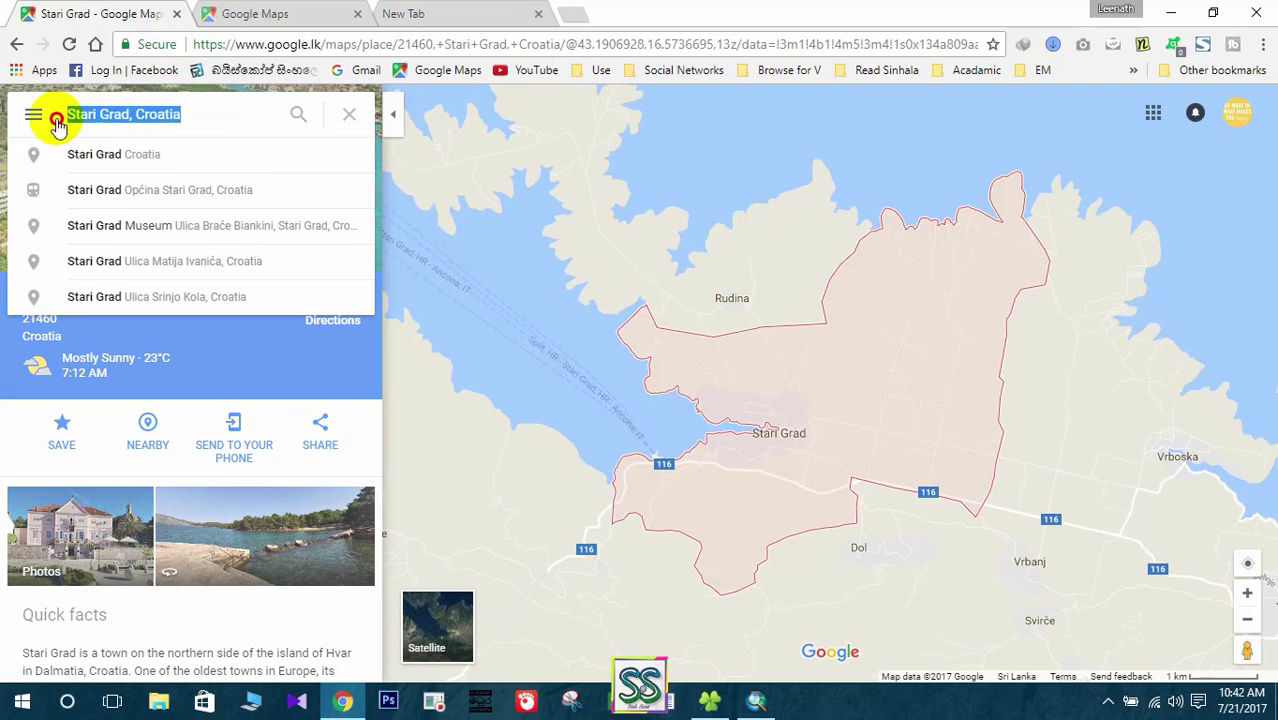
{"action": "left_click", "coordinate": [212, 113]}
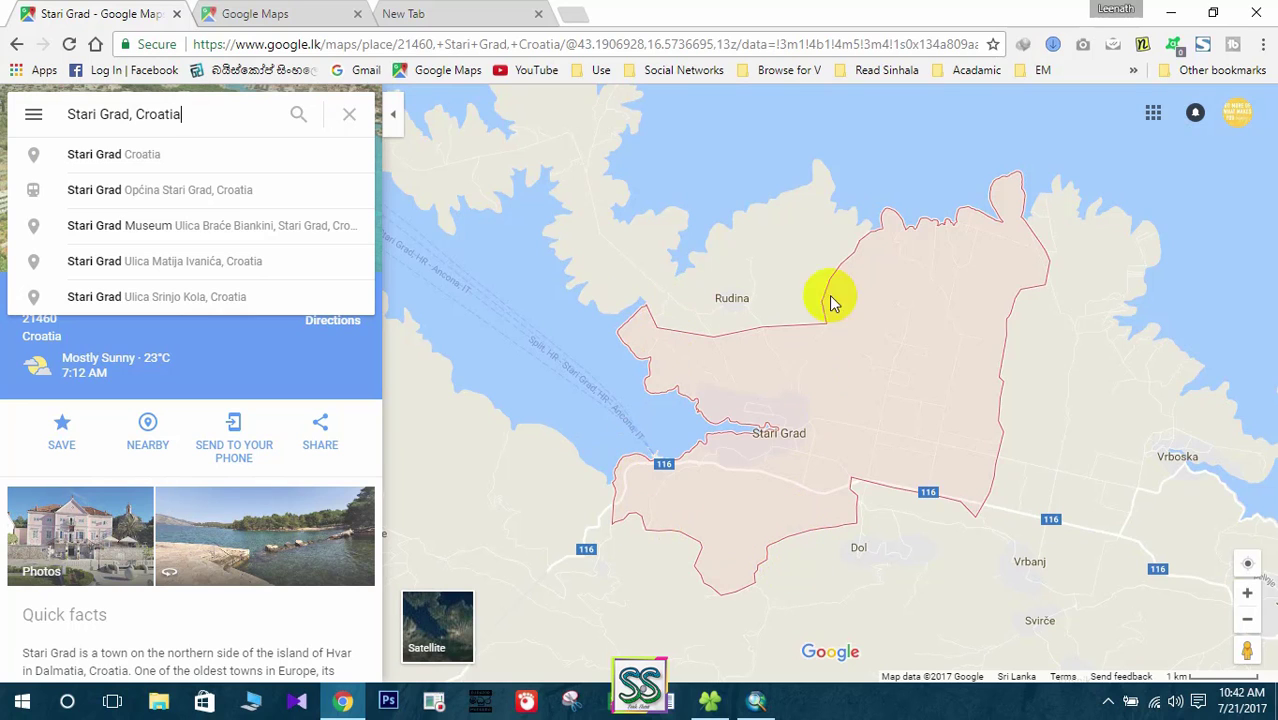
{"action": "left_click_drag", "start_coordinate": [1040, 393], "coordinate": [990, 388]}
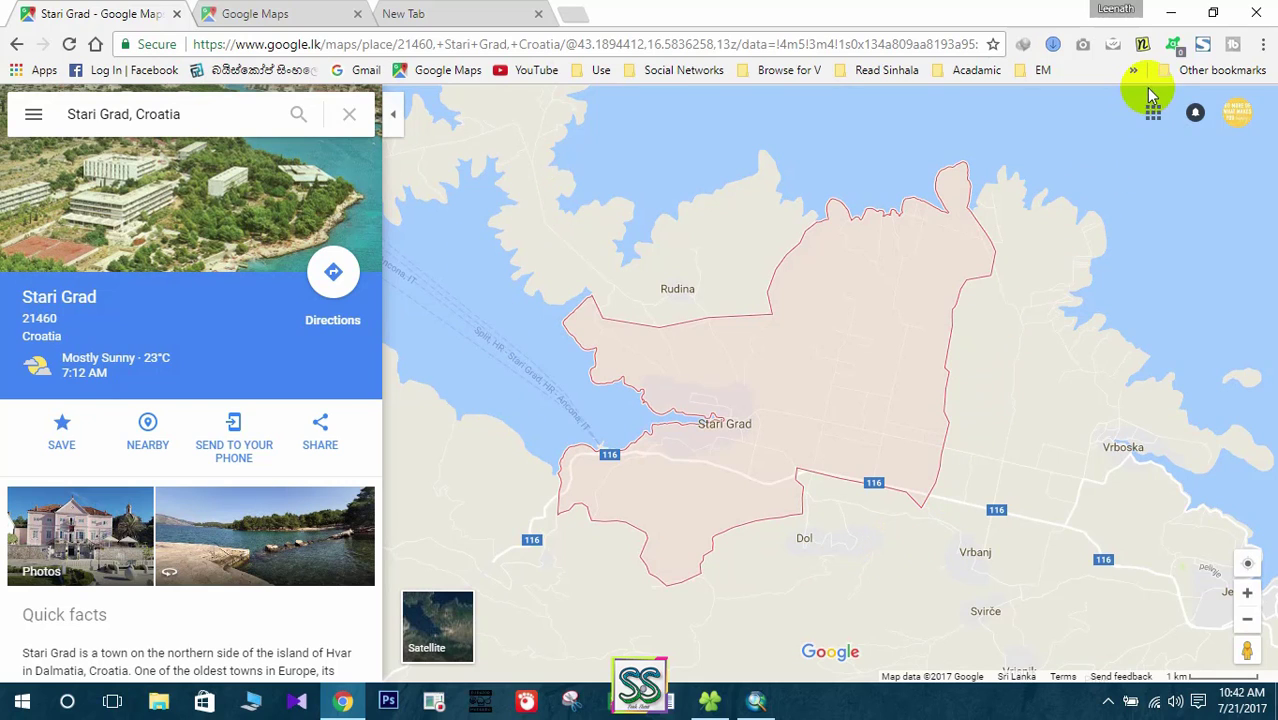
Capture a rectangular selection of the map around the full Stari Grad boundary with the FireShot extension
{"action": "left_click", "coordinate": [1203, 46]}
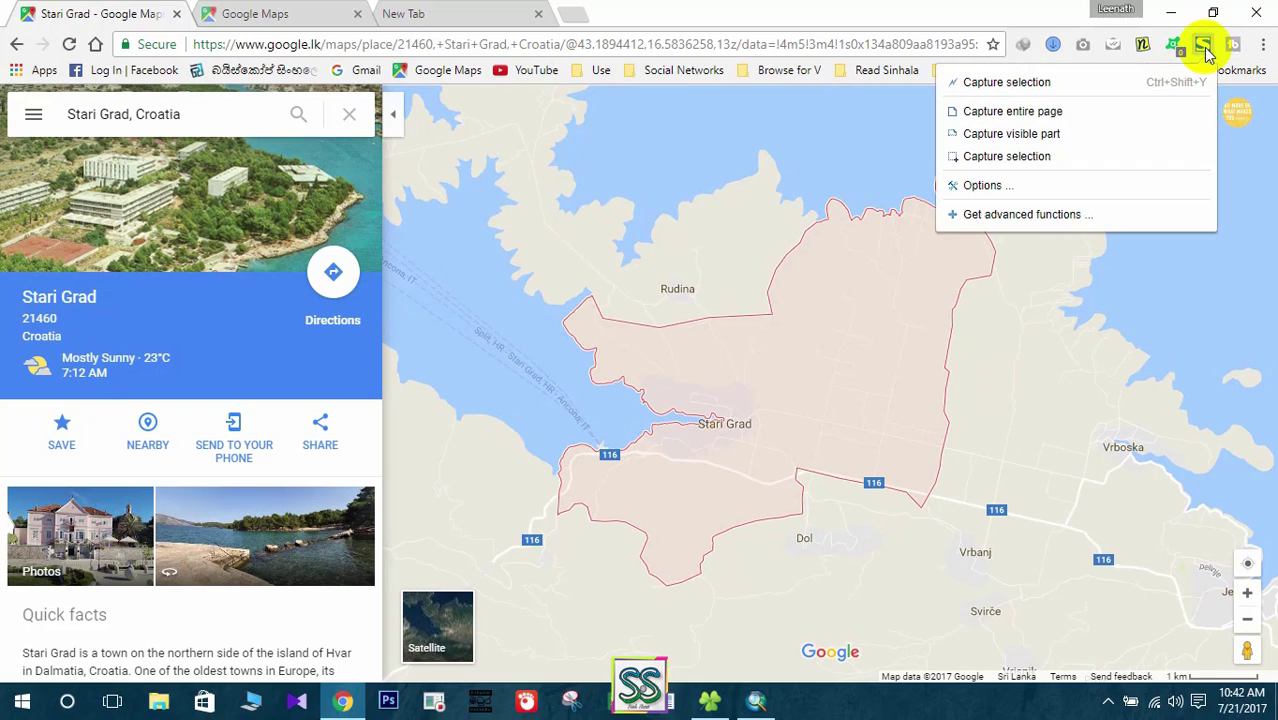
{"action": "left_click", "coordinate": [1005, 160]}
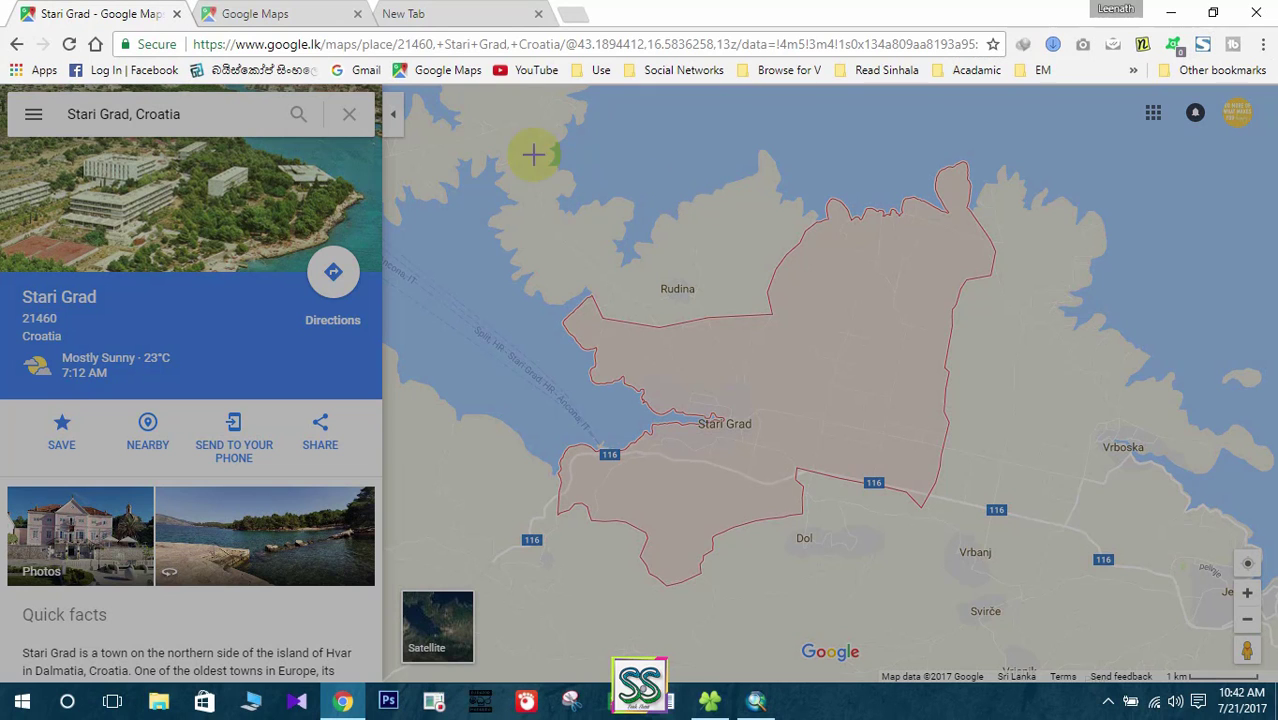
{"action": "left_click_drag", "start_coordinate": [457, 177], "coordinate": [1118, 623]}
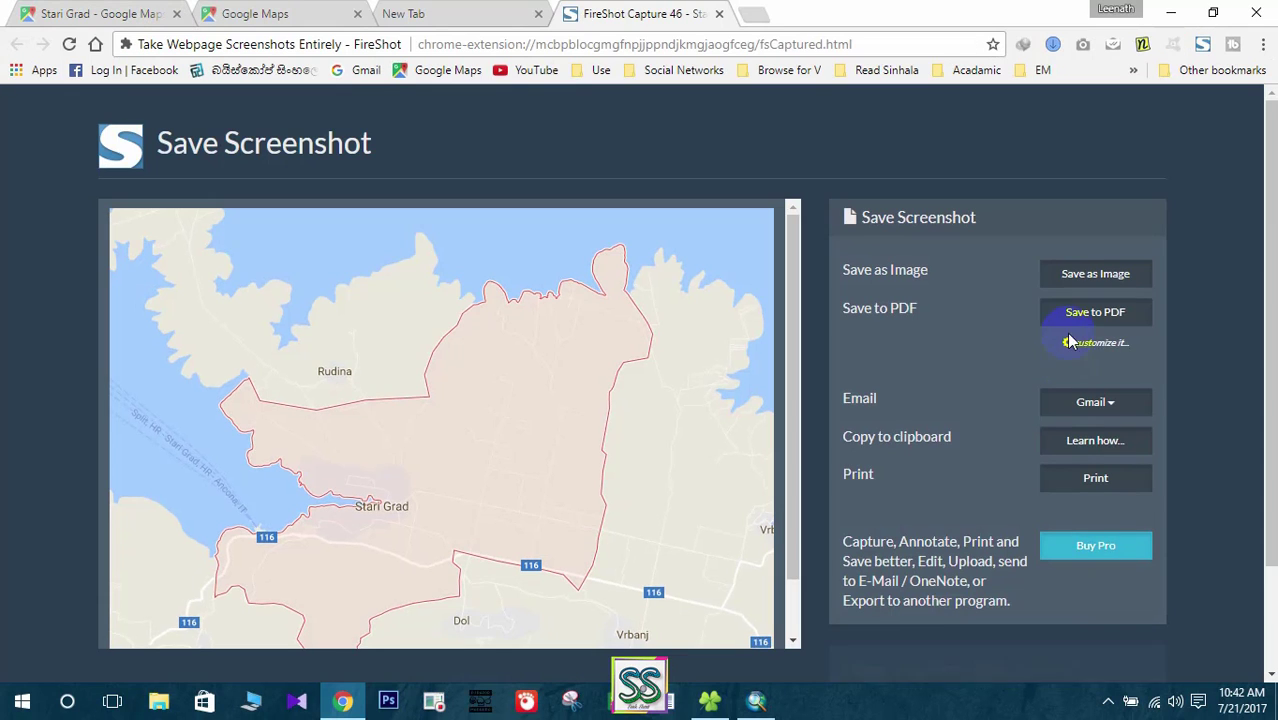
Save the captured map as a PNG image named 123 in the Pictures folder
{"action": "left_click", "coordinate": [1078, 280]}
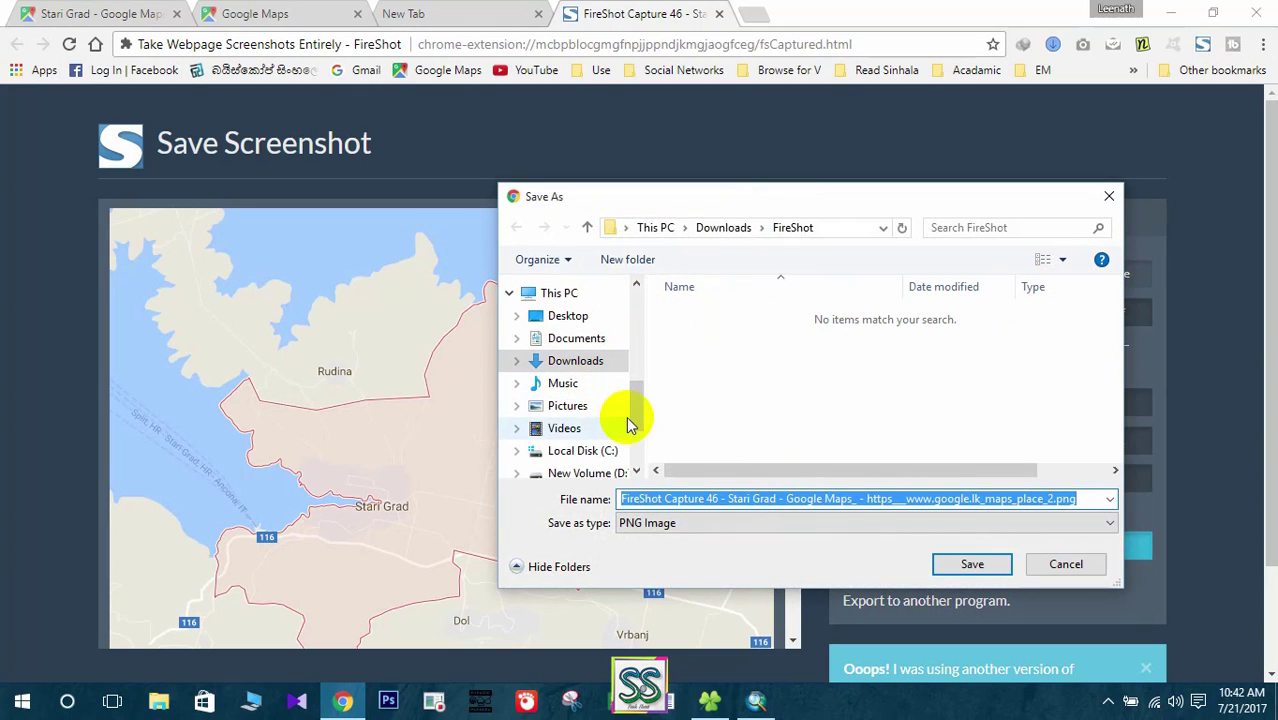
{"action": "left_click", "coordinate": [593, 410]}
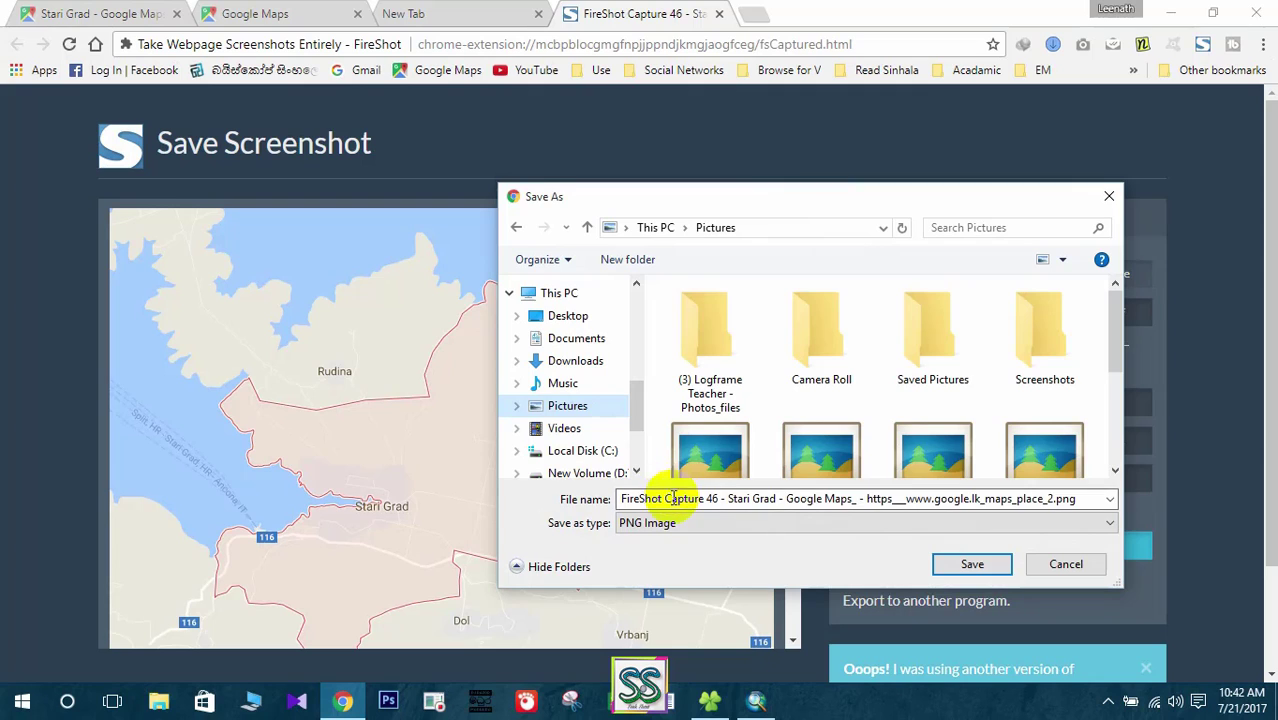
{"action": "type", "text": "123"}
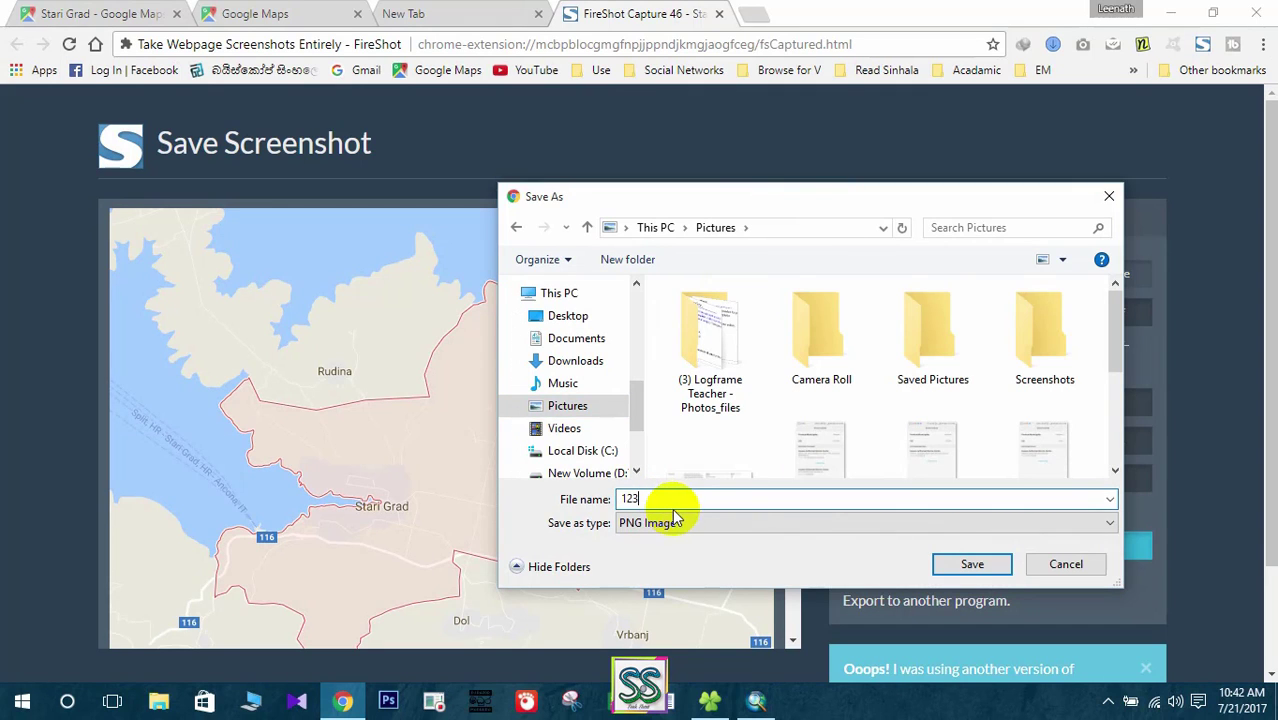
{"action": "left_click", "coordinate": [970, 565]}
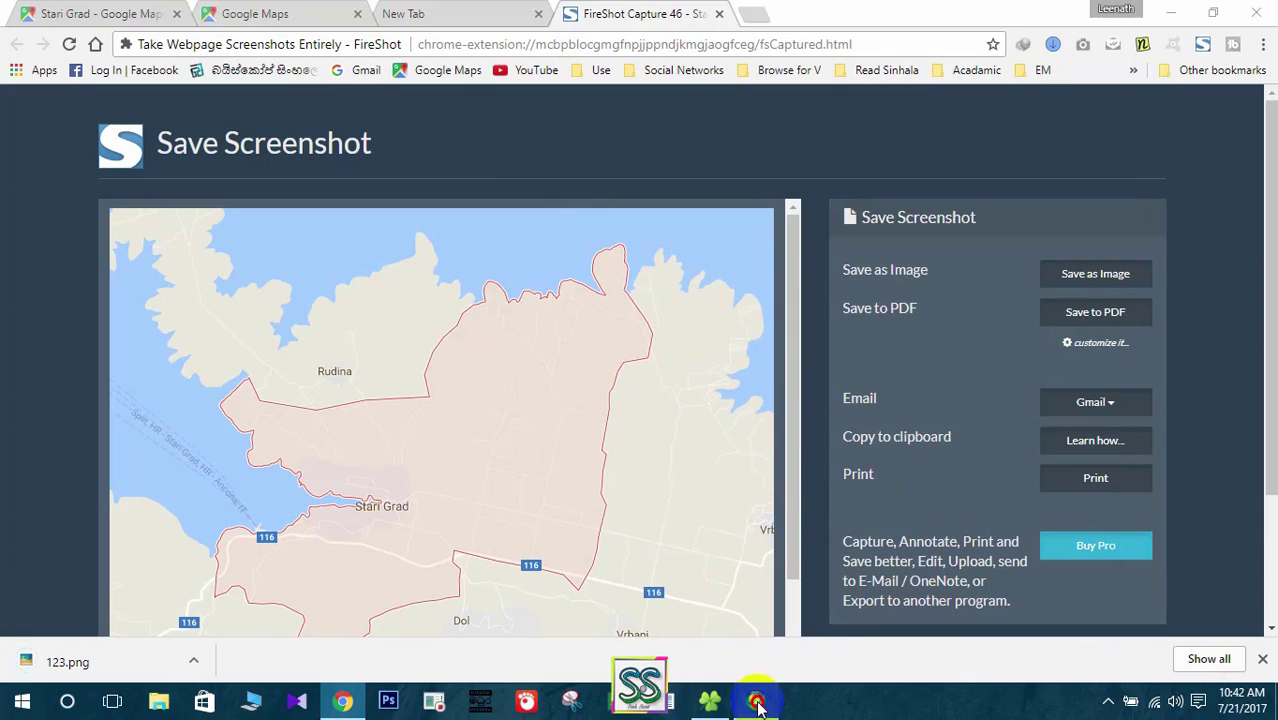
Switch to ArcMap and start adding data, browsing up to the top level of the data locations
{"action": "left_click", "coordinate": [756, 701]}
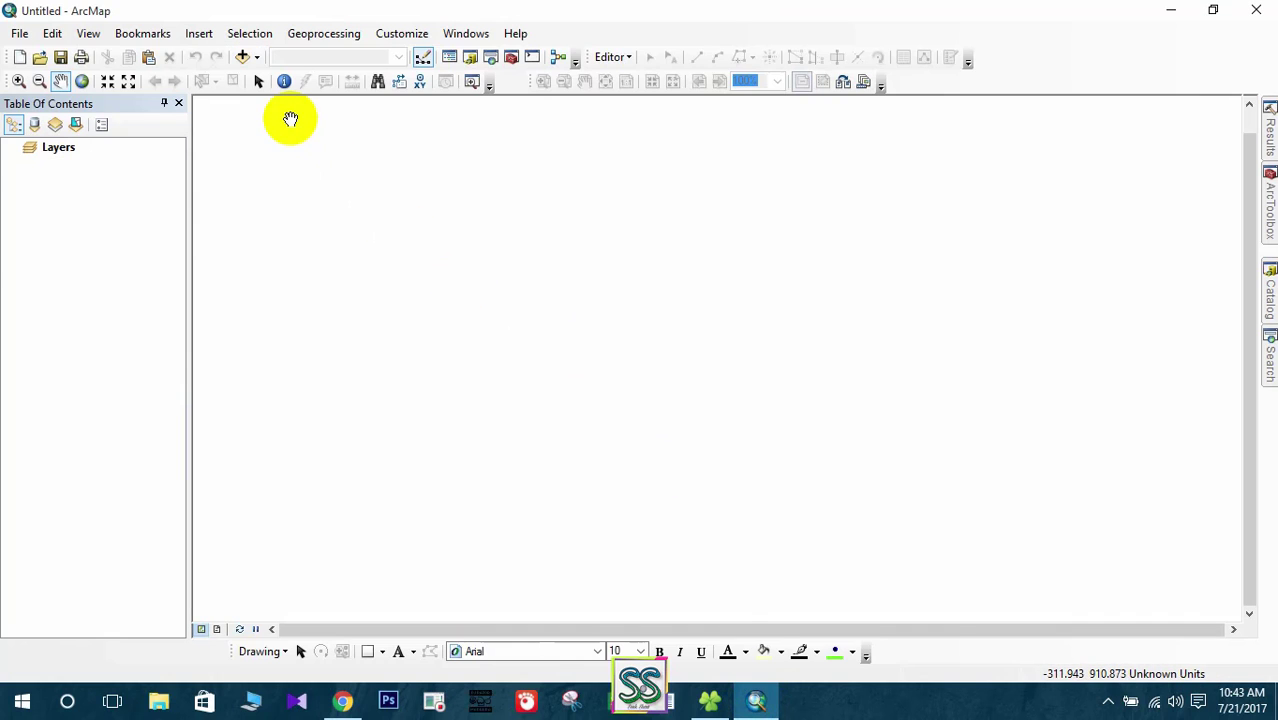
{"action": "left_click", "coordinate": [243, 57]}
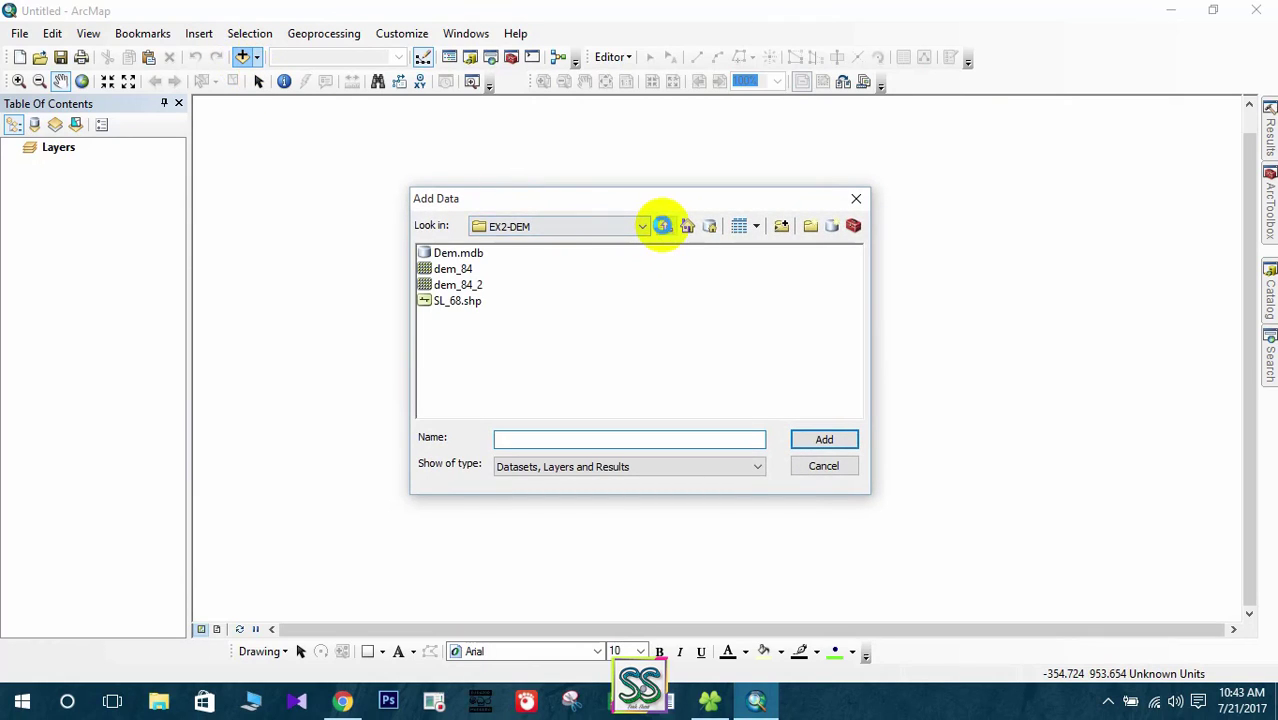
{"action": "left_click", "coordinate": [664, 226]}
{"action": "left_click", "coordinate": [664, 226]}
{"action": "left_click", "coordinate": [664, 226]}
{"action": "left_click", "coordinate": [664, 226]}
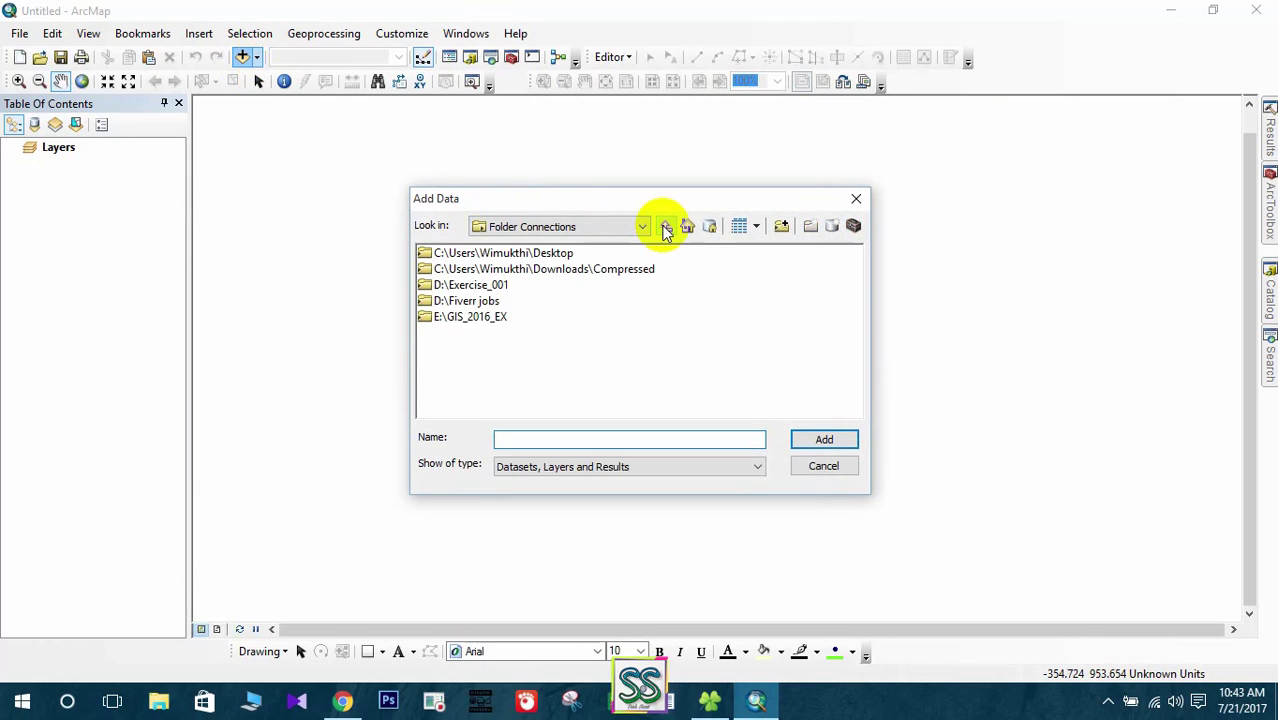
{"action": "left_click", "coordinate": [664, 226]}
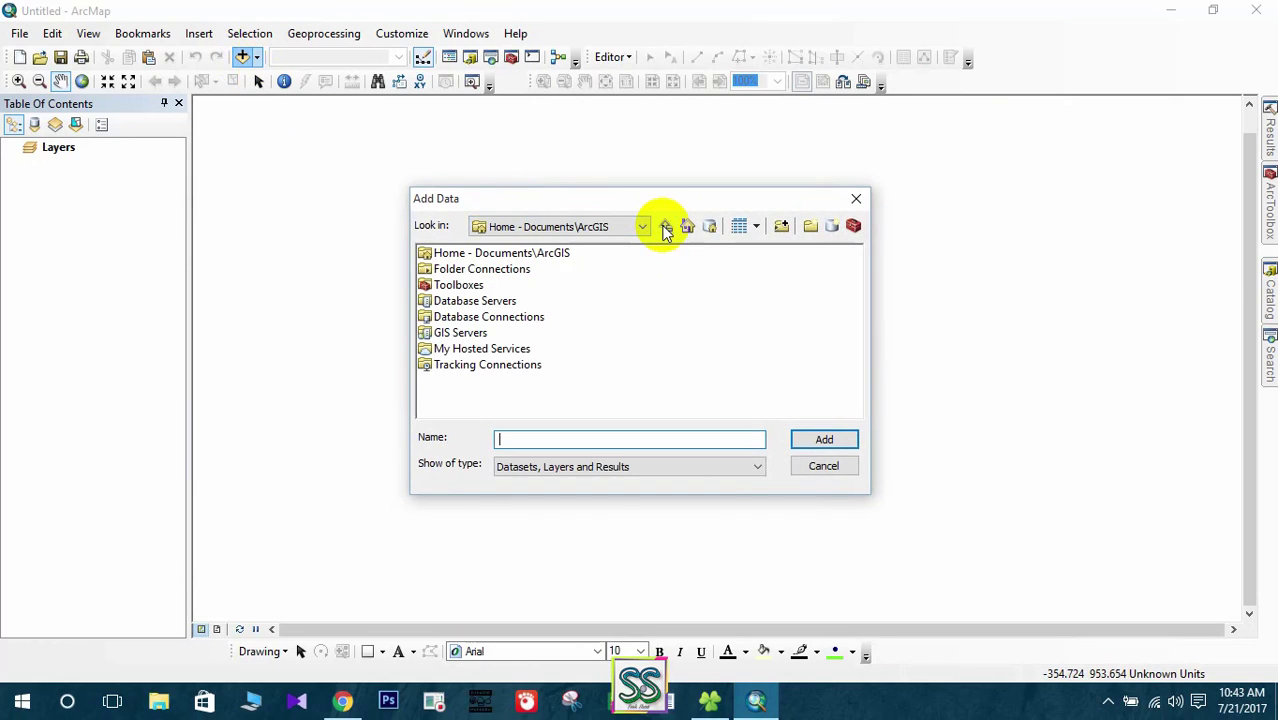
Create a folder connection to the Pictures folder under This PC
{"action": "left_click", "coordinate": [781, 226]}
{"action": "left_click", "coordinate": [586, 318]}
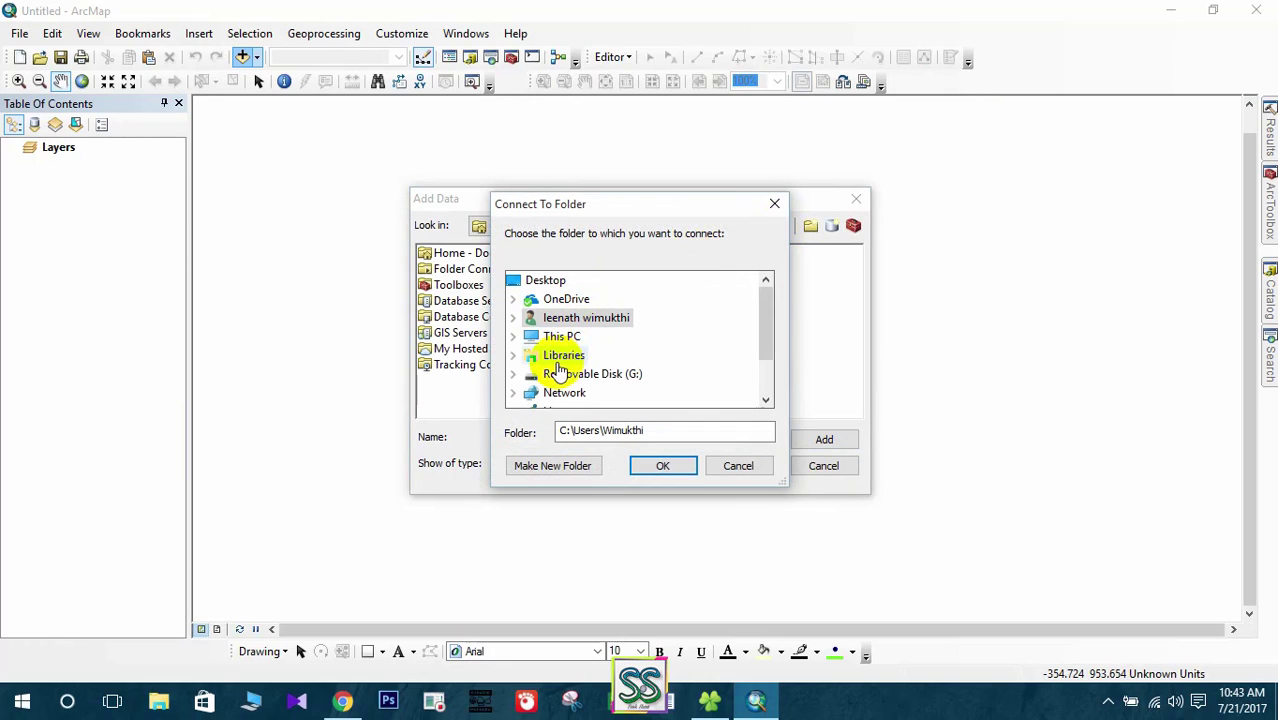
{"action": "left_click_drag", "start_coordinate": [762, 342], "coordinate": [766, 365]}
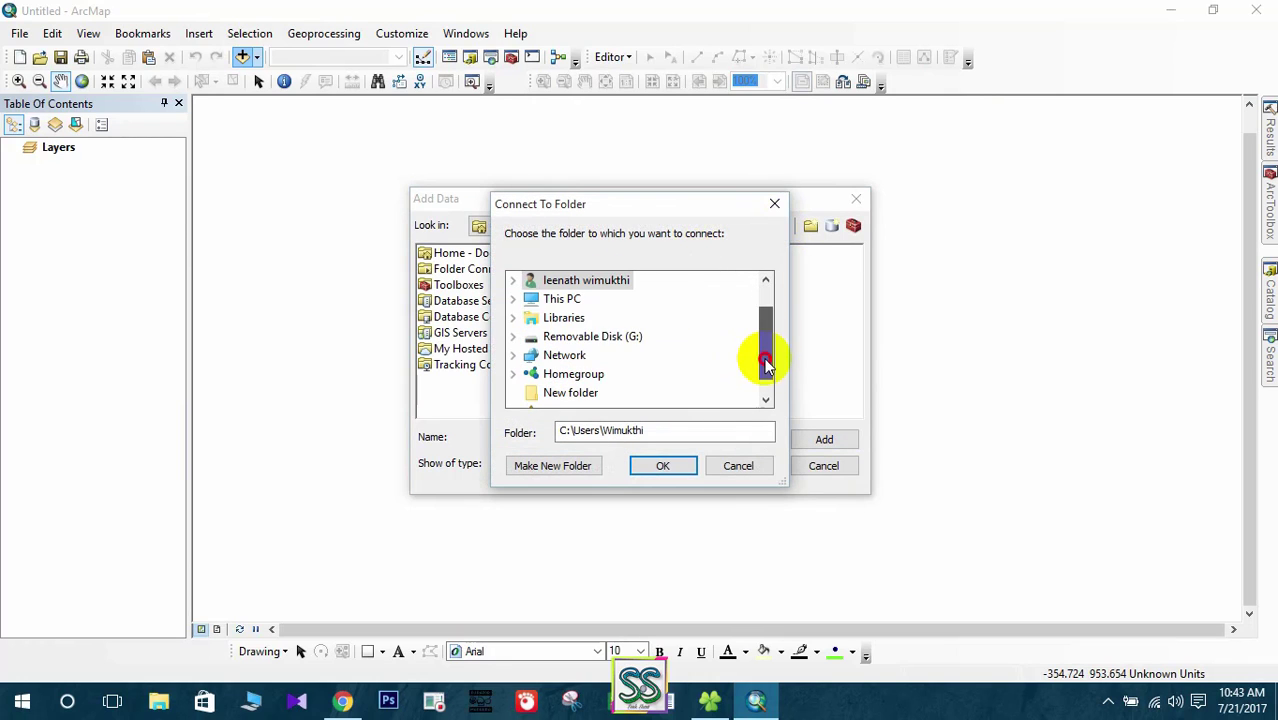
{"action": "left_click", "coordinate": [512, 301]}
{"action": "double_click", "coordinate": [575, 374]}
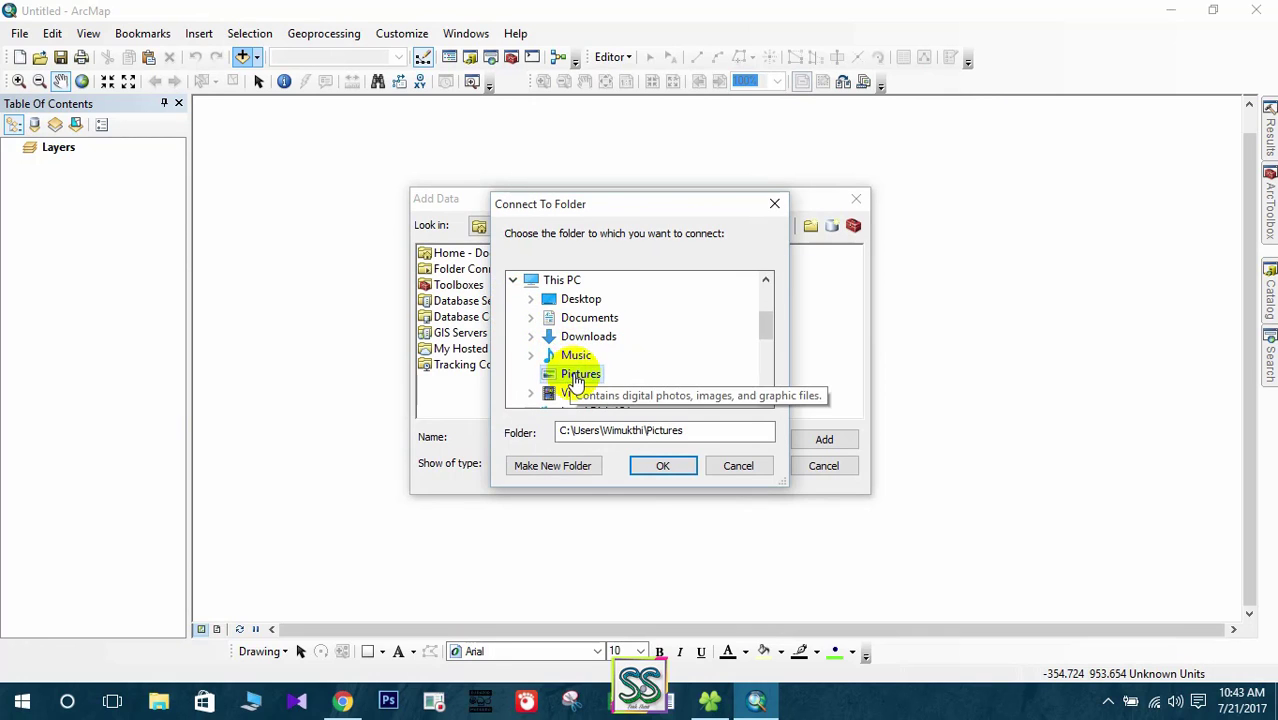
{"action": "left_click_drag", "start_coordinate": [766, 322], "coordinate": [772, 345]}
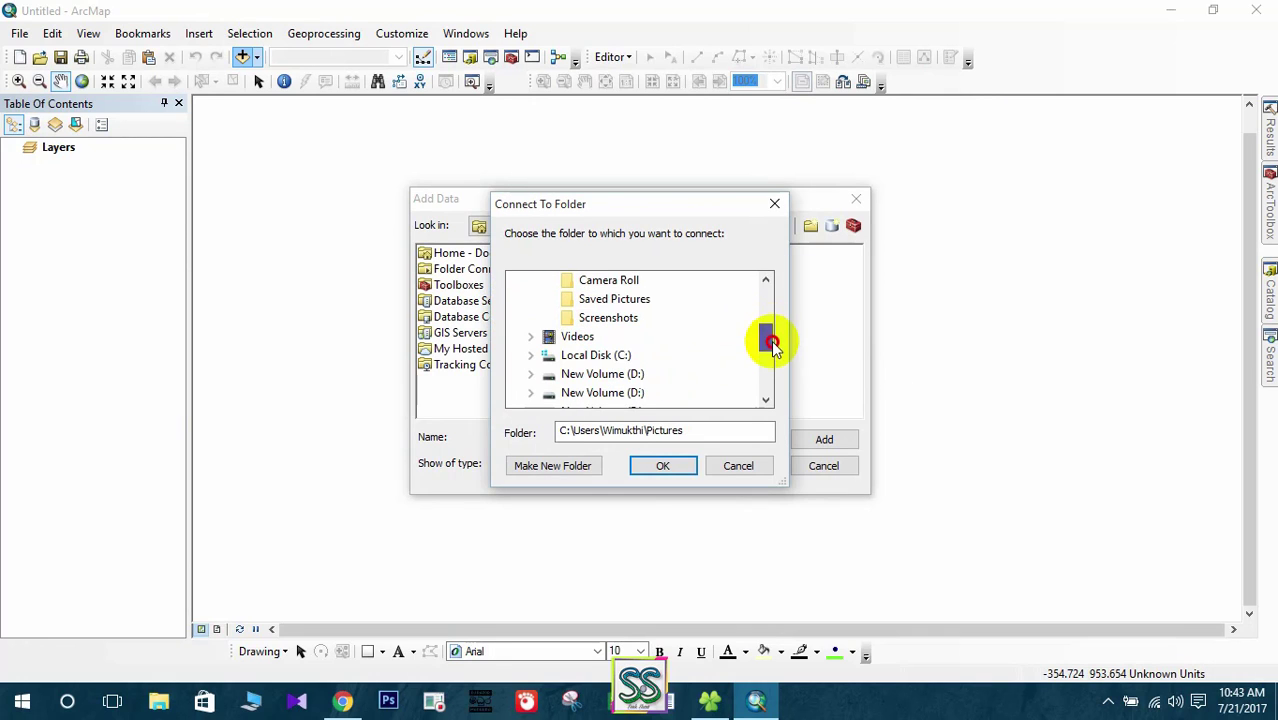
{"action": "left_click", "coordinate": [662, 465]}
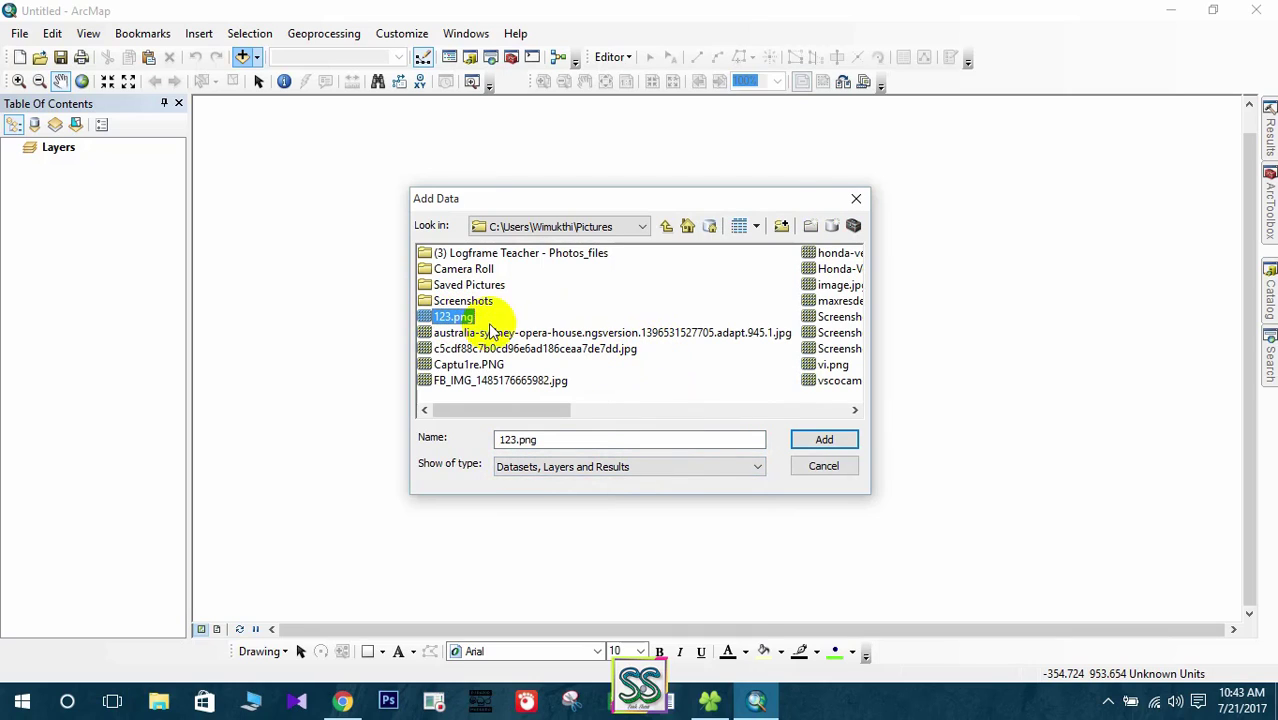
Add 123.png from the Pictures folder to the map, accepting the missing spatial reference
{"action": "left_click", "coordinate": [821, 439]}
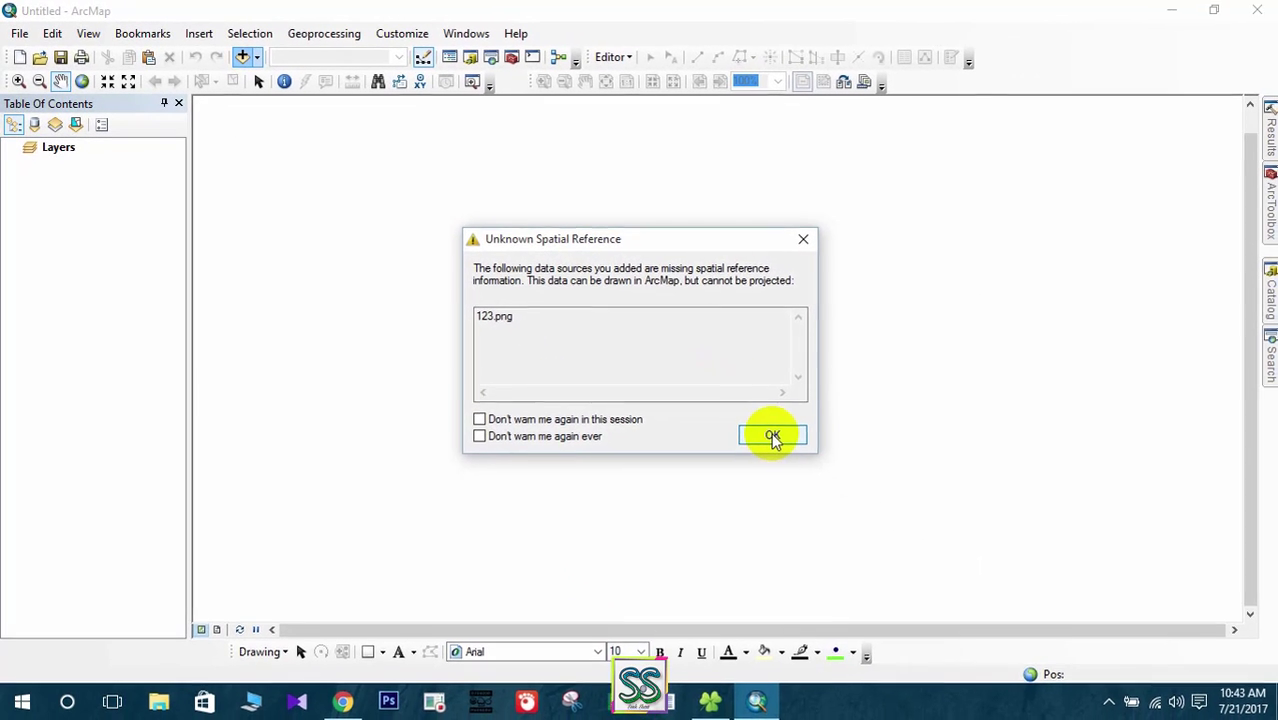
{"action": "left_click", "coordinate": [772, 437]}
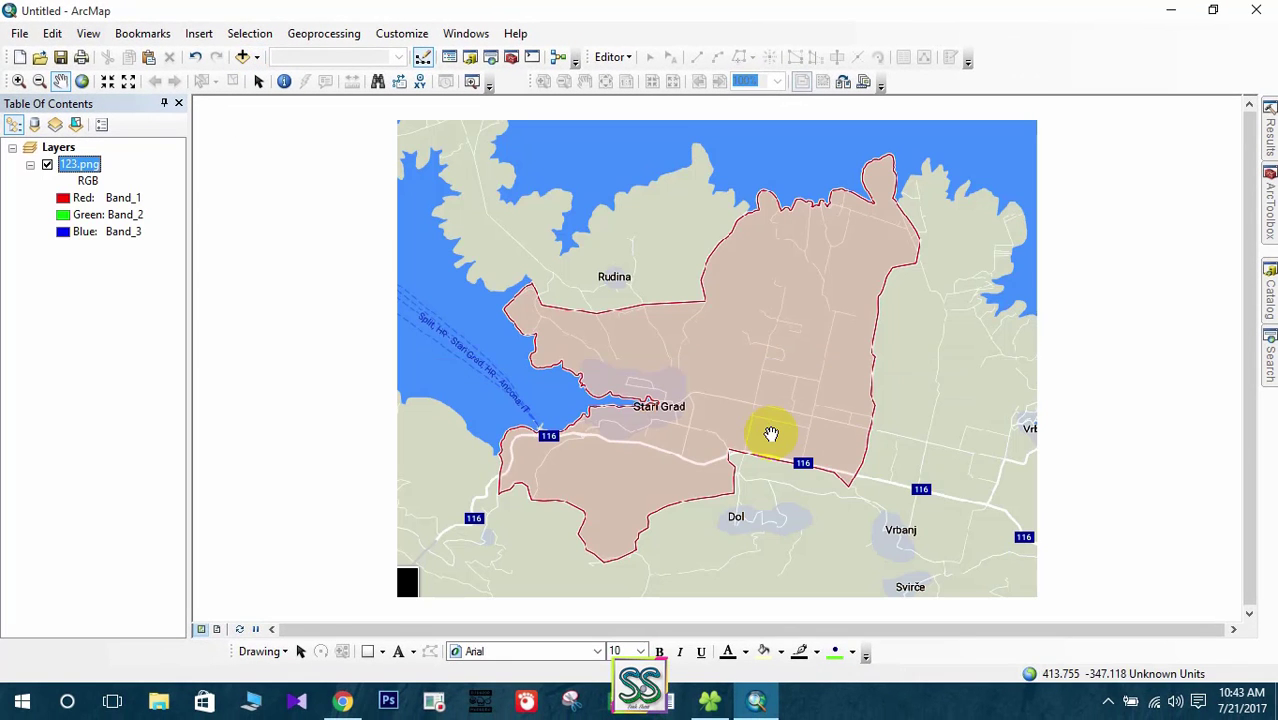
{"action": "left_click_drag", "start_coordinate": [791, 356], "coordinate": [761, 349]}
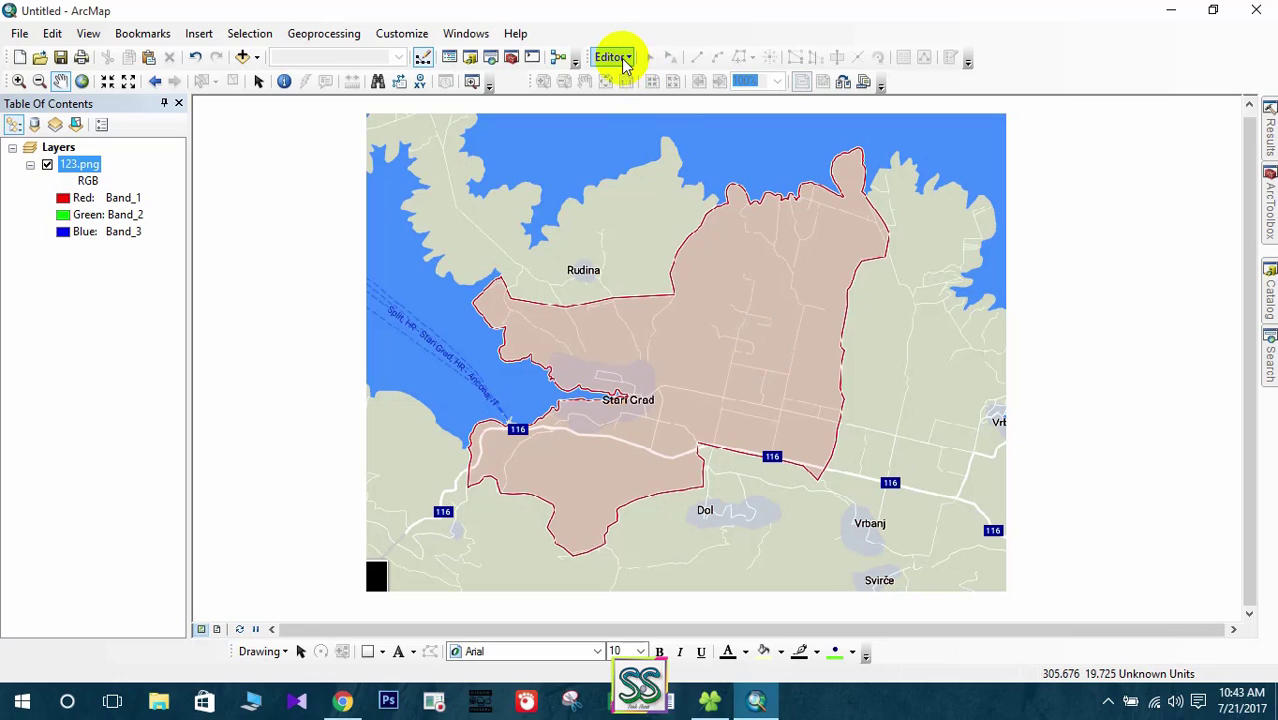
Try to start an edit session with only the image layer in the map
{"action": "left_click", "coordinate": [626, 60]}
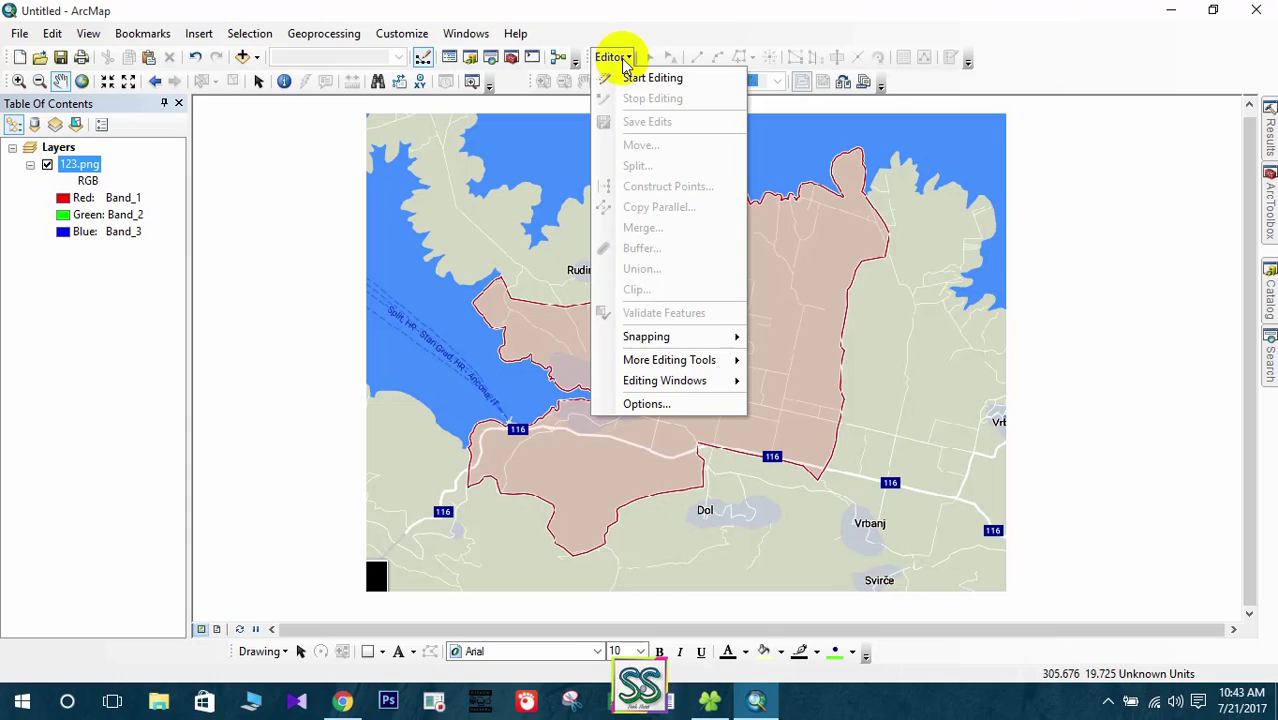
{"action": "left_click", "coordinate": [632, 80]}
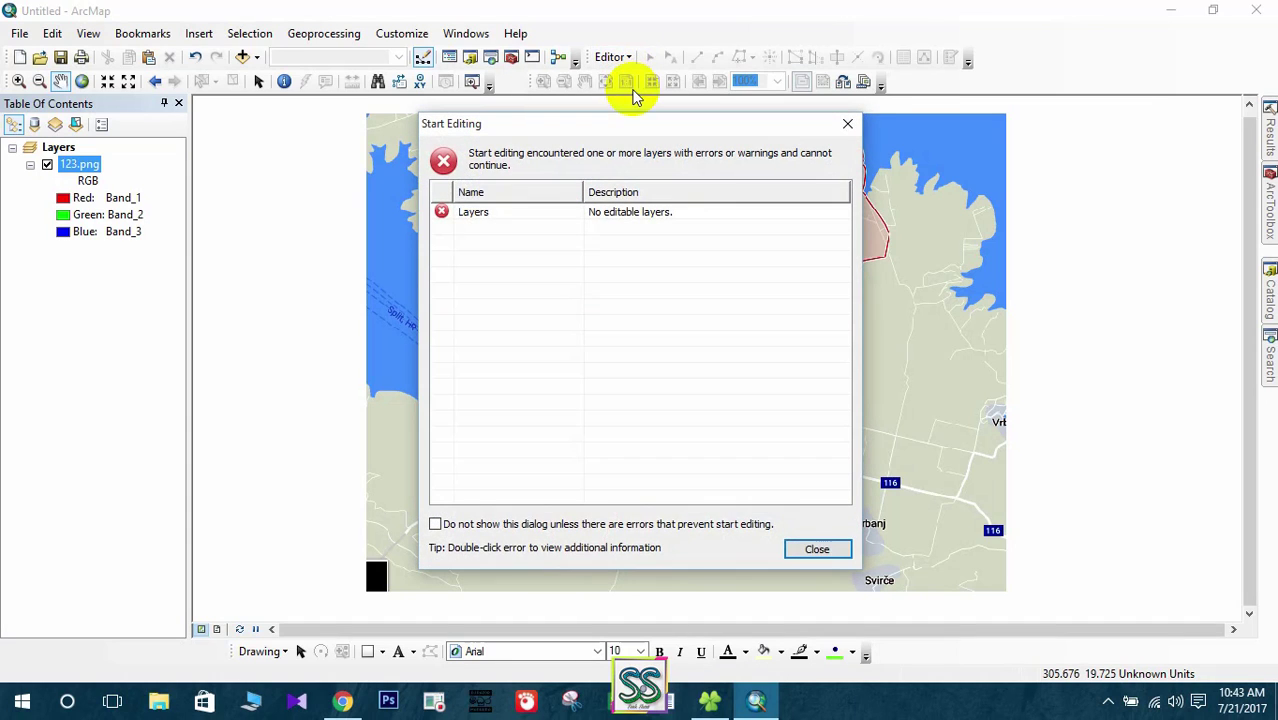
{"action": "left_click_drag", "start_coordinate": [516, 136], "coordinate": [518, 166]}
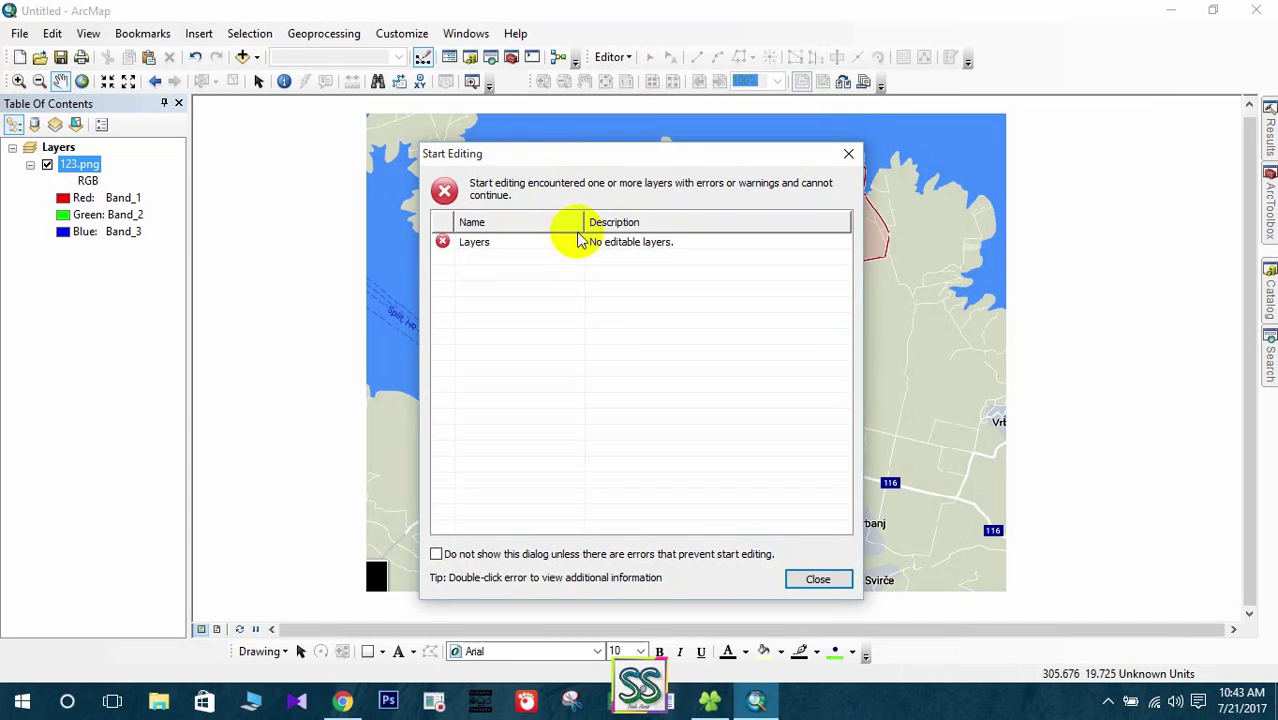
{"action": "left_click", "coordinate": [848, 156]}
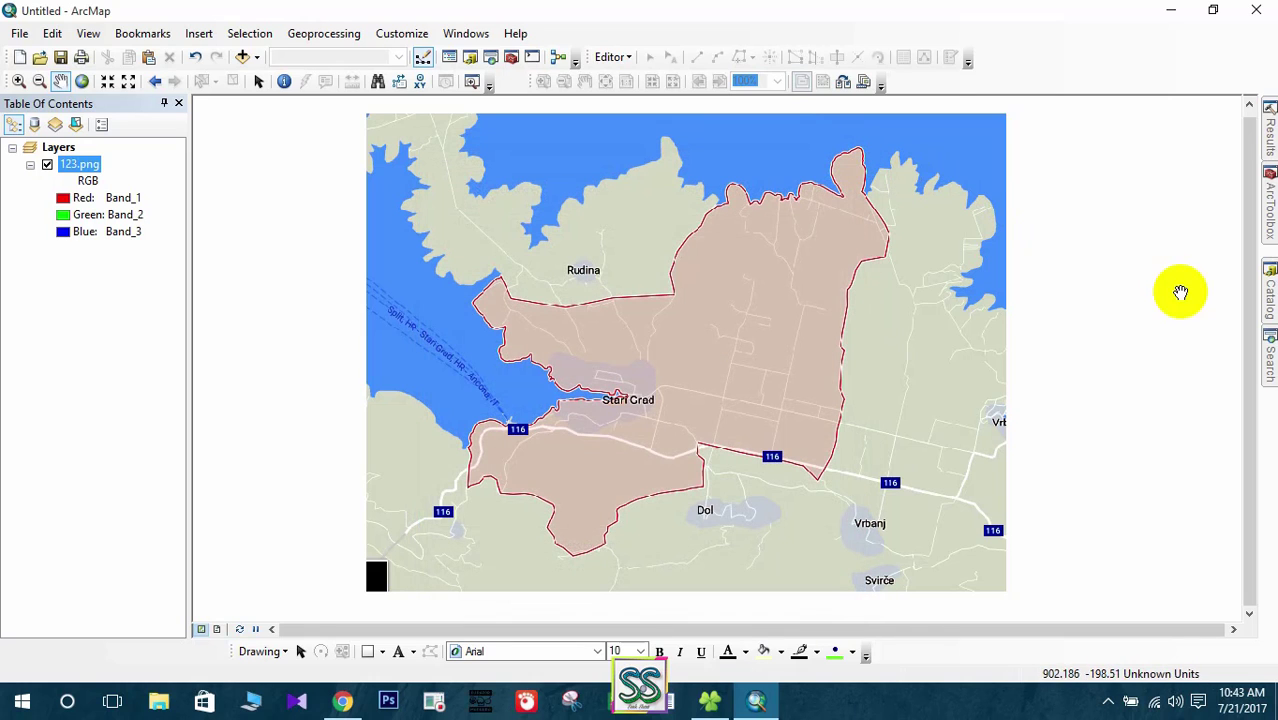
Begin a new shapefile in the Pictures folder, naming it 123 and setting its feature type to Polygon
{"action": "left_click", "coordinate": [1269, 298]}
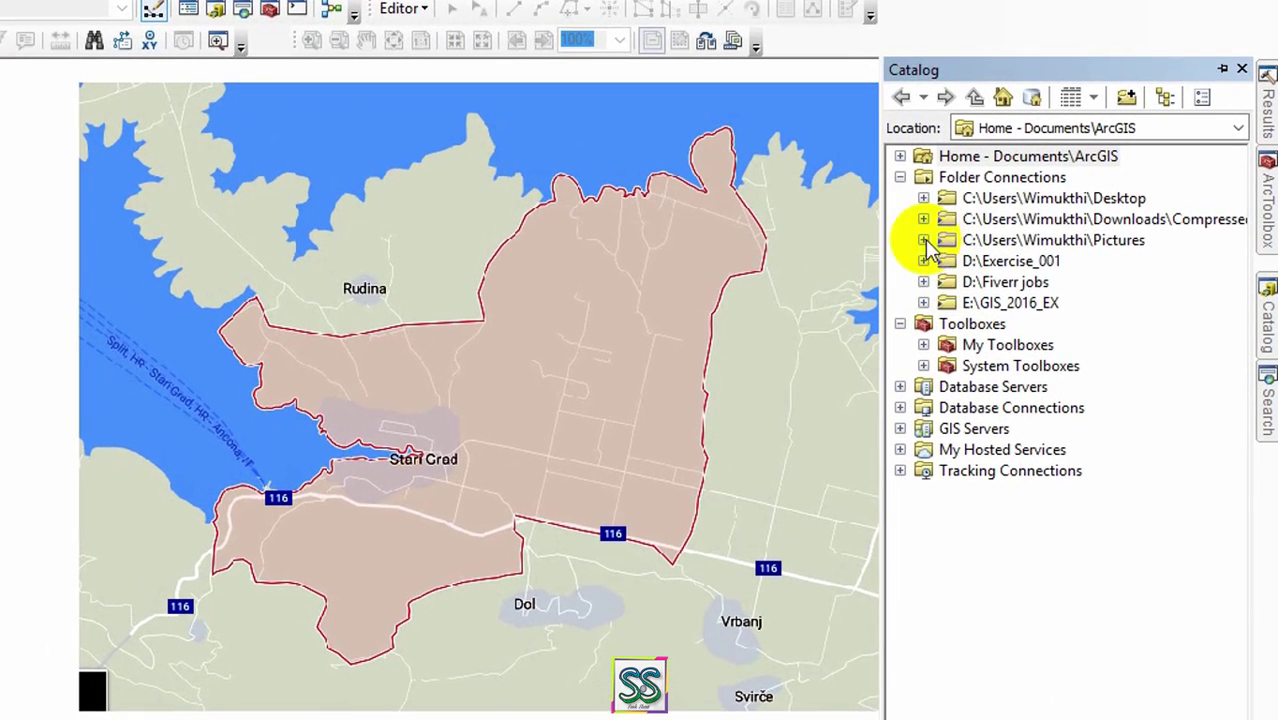
{"action": "left_click", "coordinate": [923, 240]}
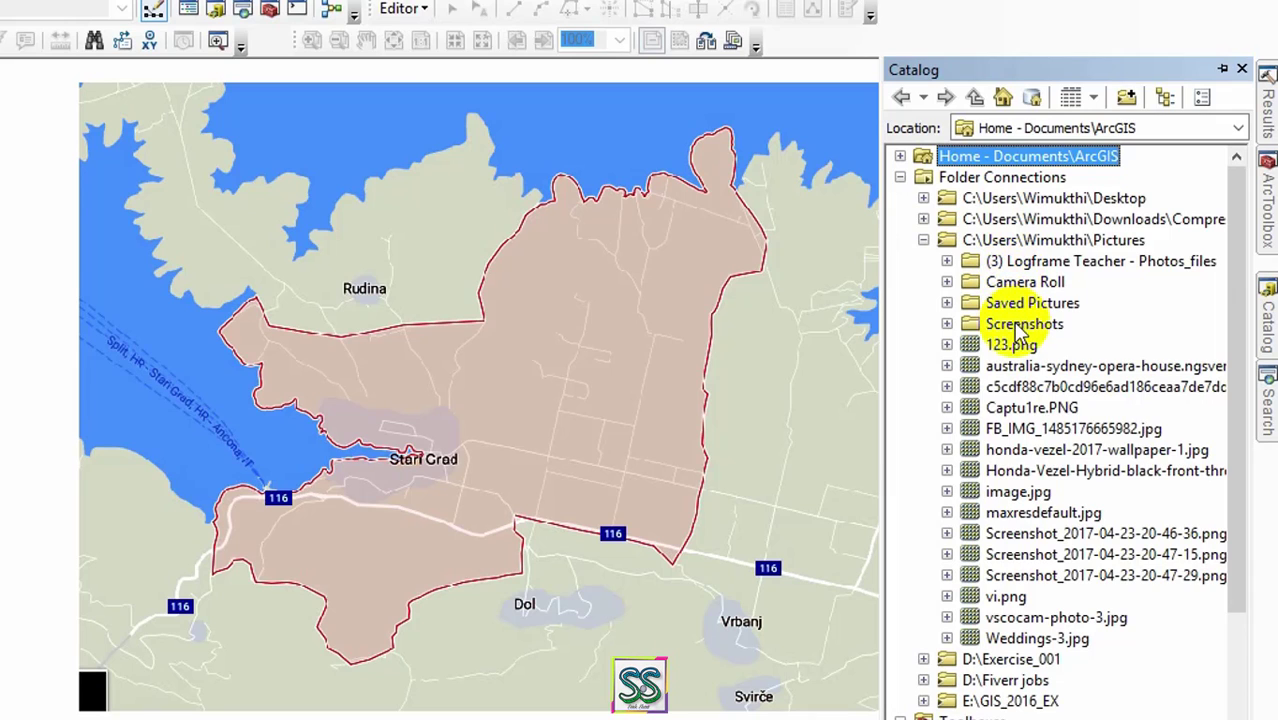
{"action": "right_click", "coordinate": [1018, 240]}
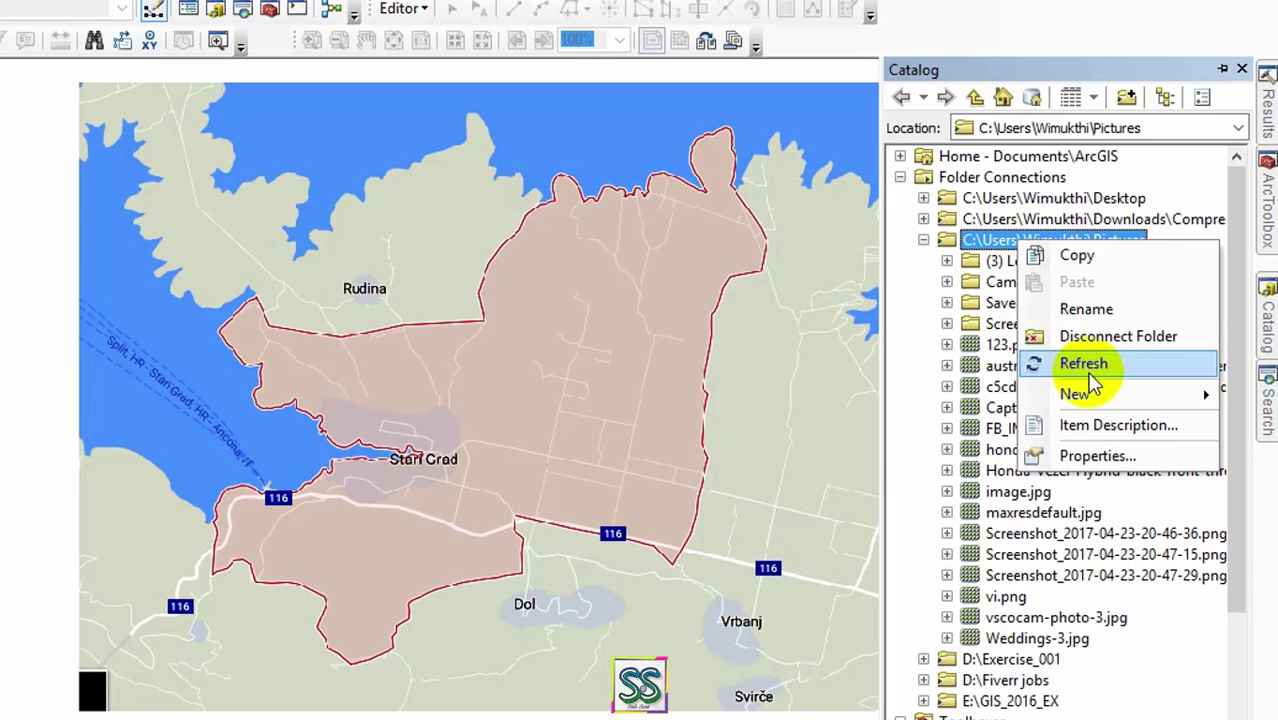
{"action": "mouse_move", "coordinate": [1085, 394]}
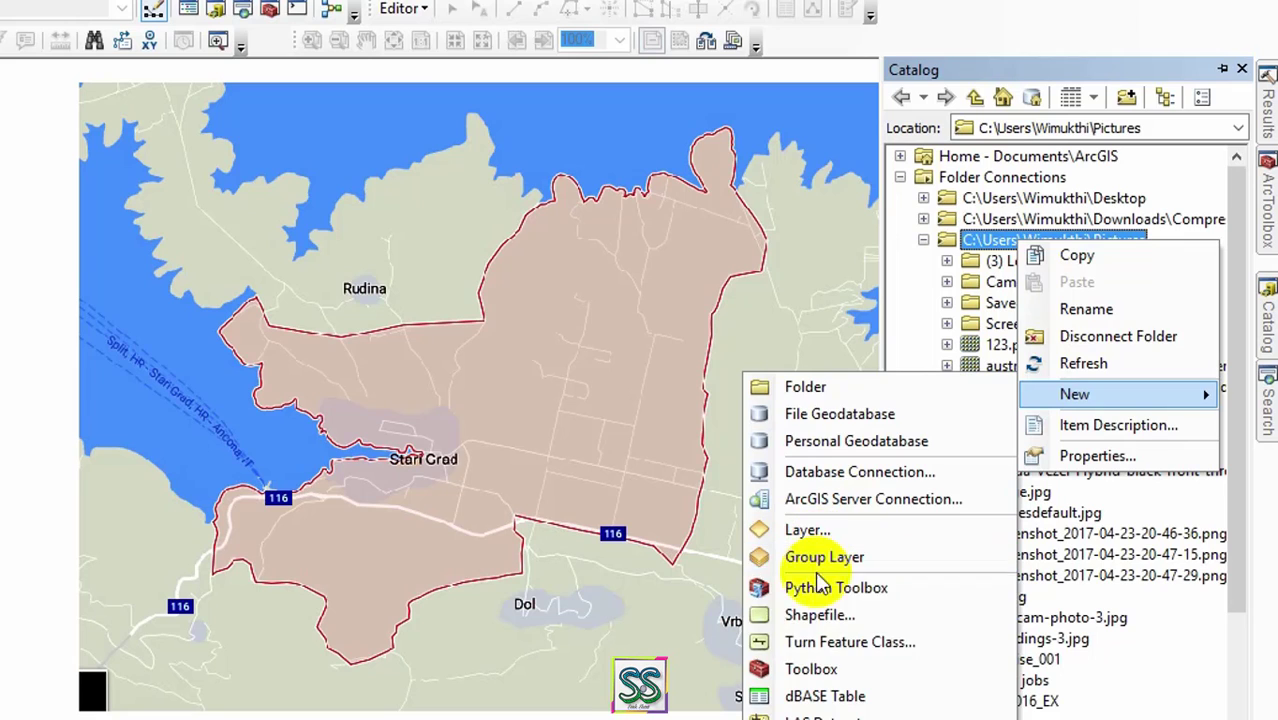
{"action": "left_click", "coordinate": [805, 614]}
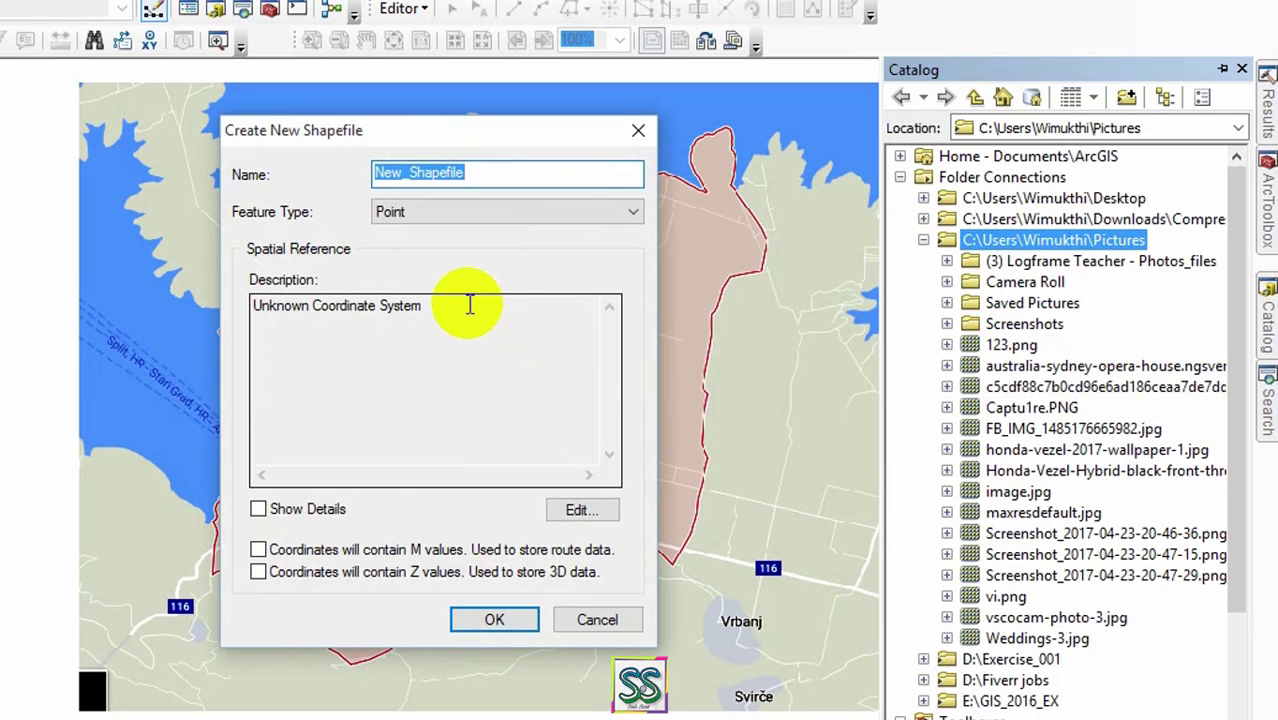
{"action": "type", "text": "123"}
{"action": "left_click", "coordinate": [508, 213]}
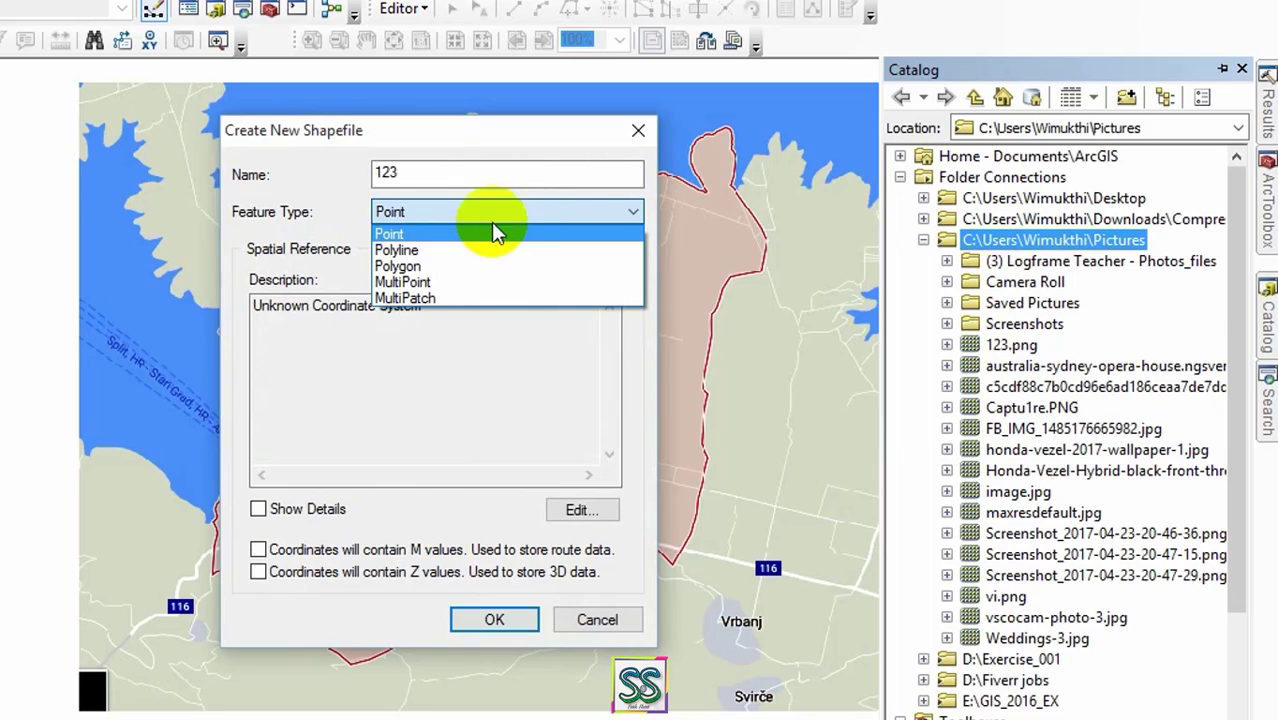
{"action": "left_click", "coordinate": [436, 266]}
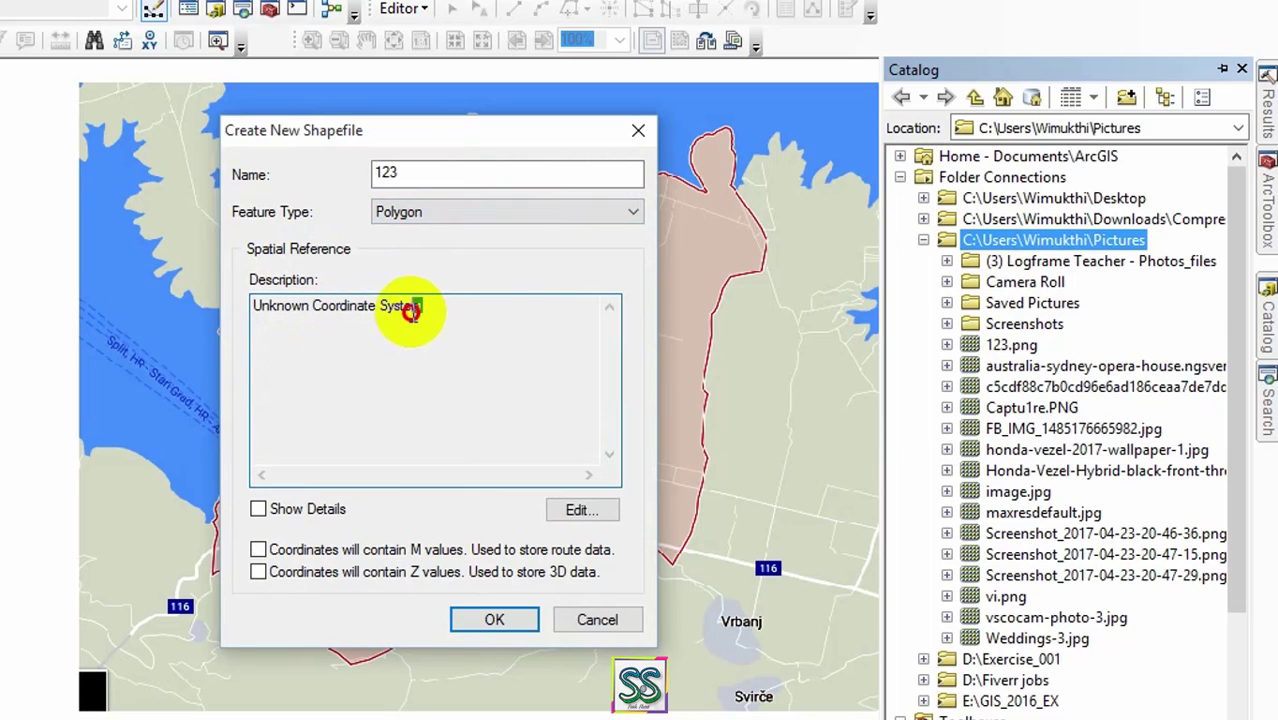
{"action": "left_click_drag", "start_coordinate": [422, 305], "coordinate": [234, 320]}
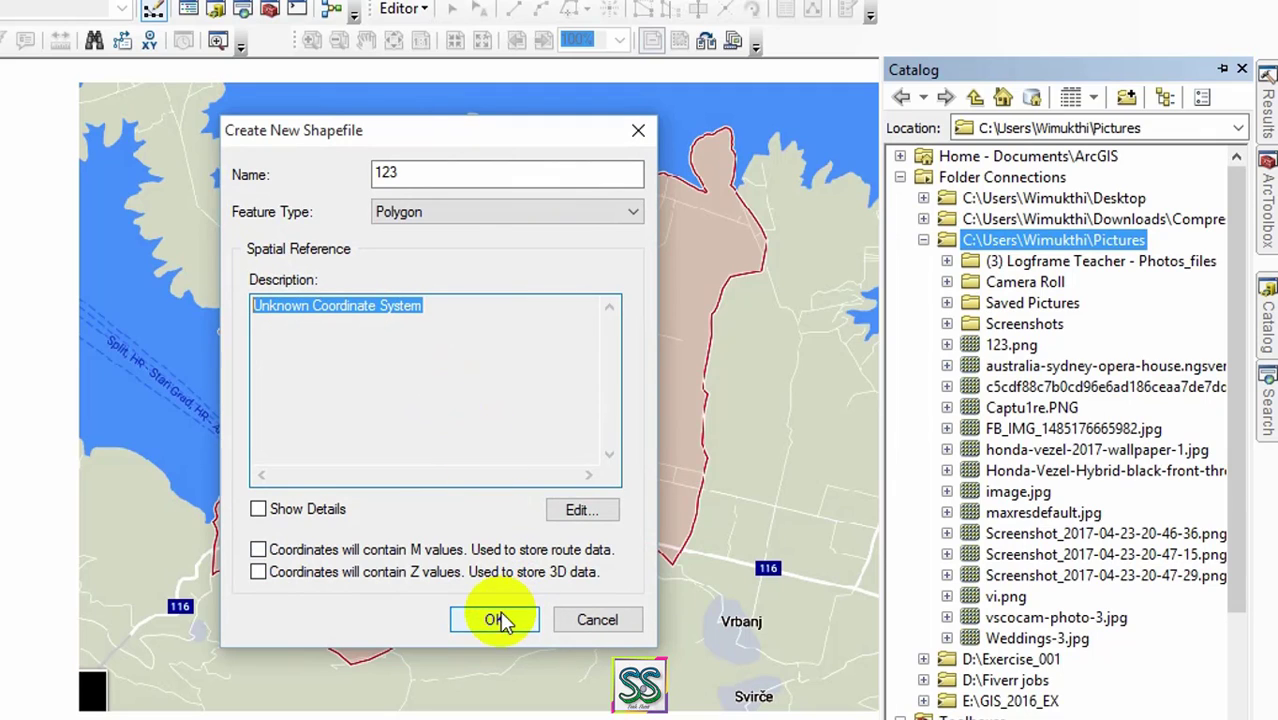
{"action": "left_click", "coordinate": [580, 511]}
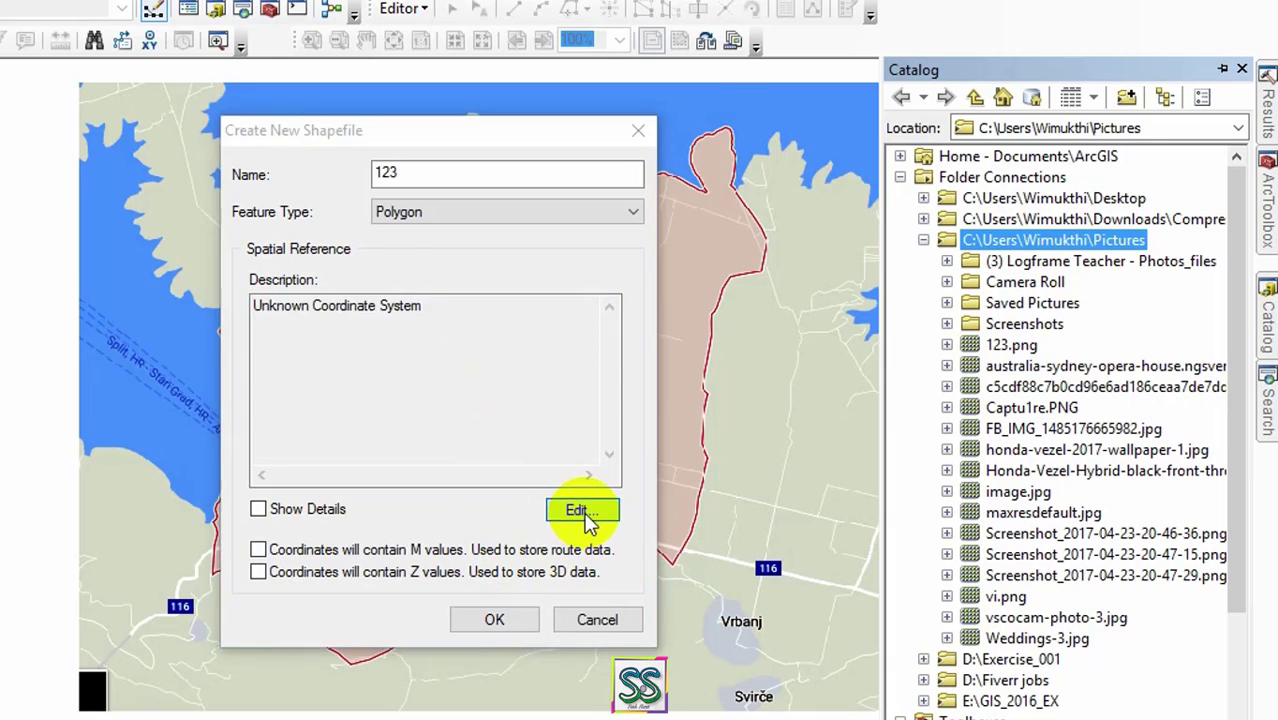
{"action": "left_click", "coordinate": [405, 250]}
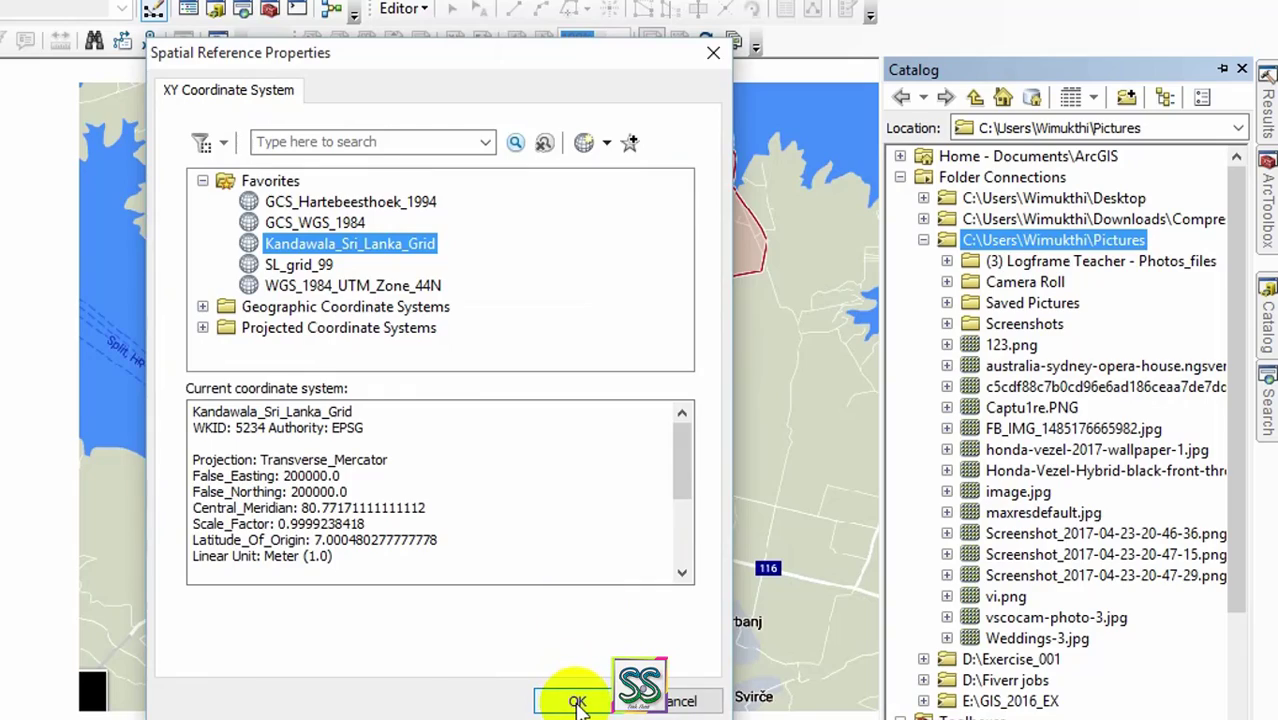
{"action": "left_click_drag", "start_coordinate": [556, 57], "coordinate": [20, 300]}
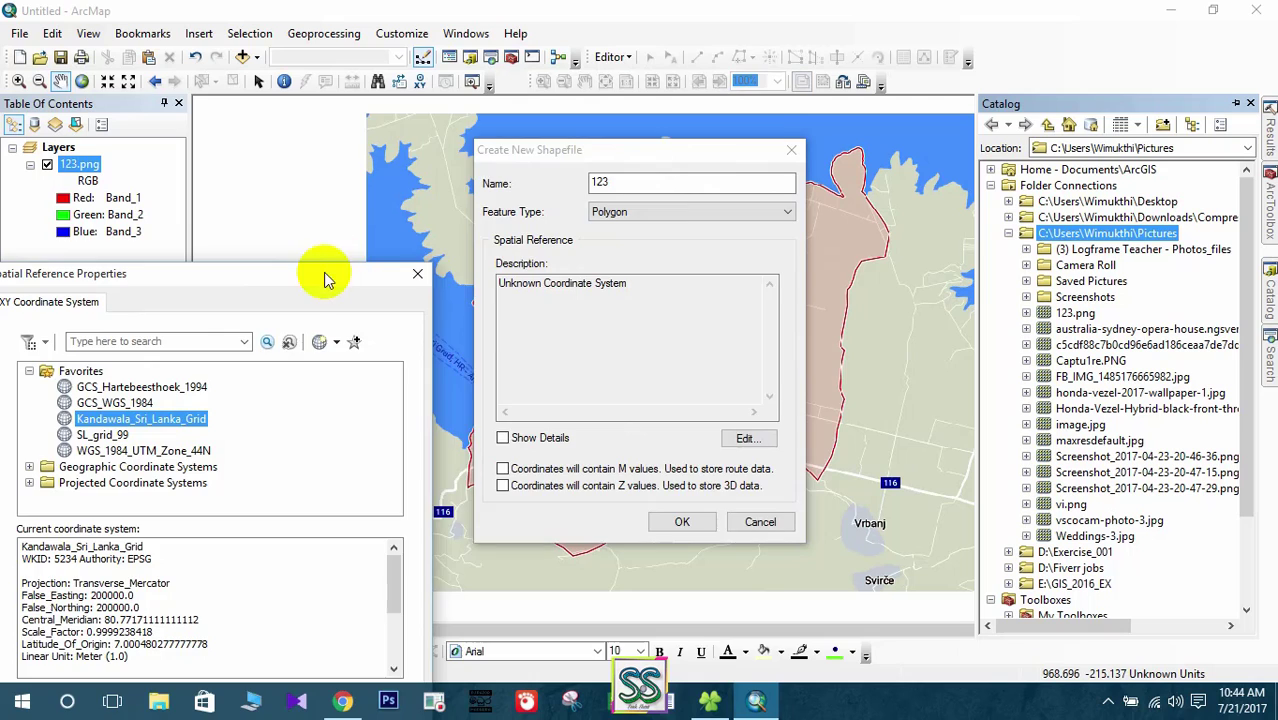
{"action": "left_click_drag", "start_coordinate": [144, 288], "coordinate": [558, 107]}
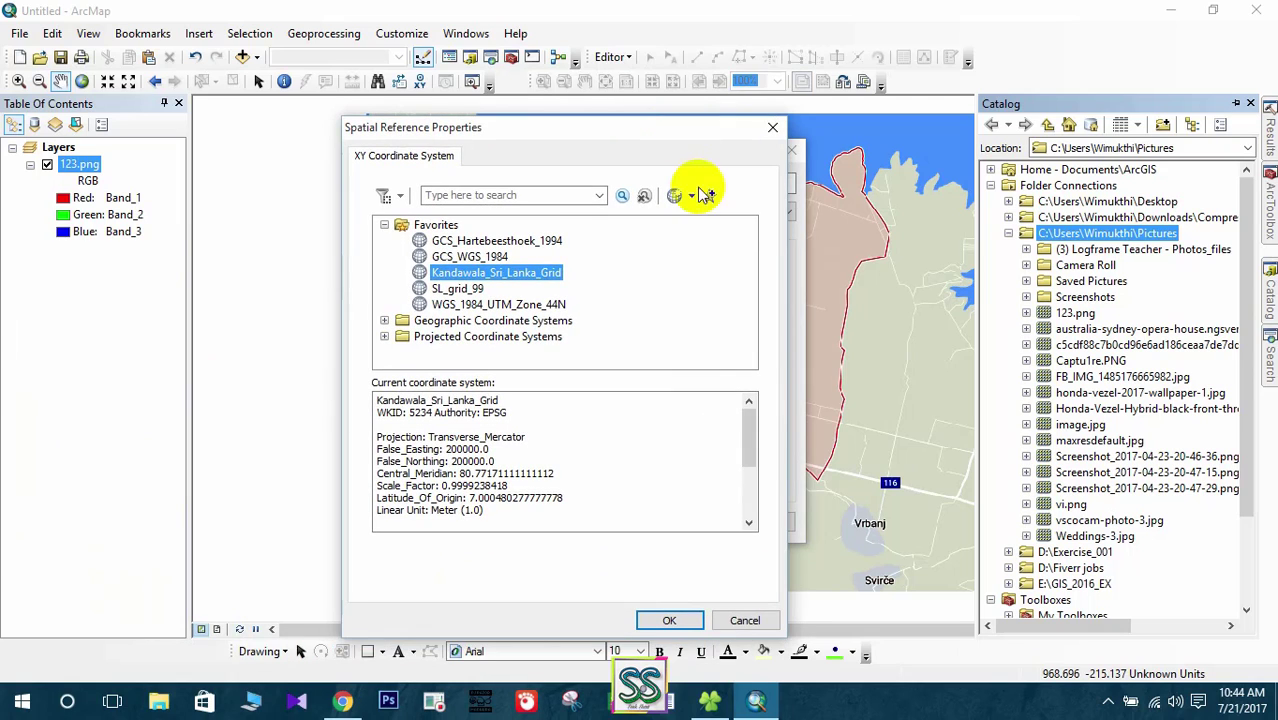
{"action": "left_click", "coordinate": [430, 437]}
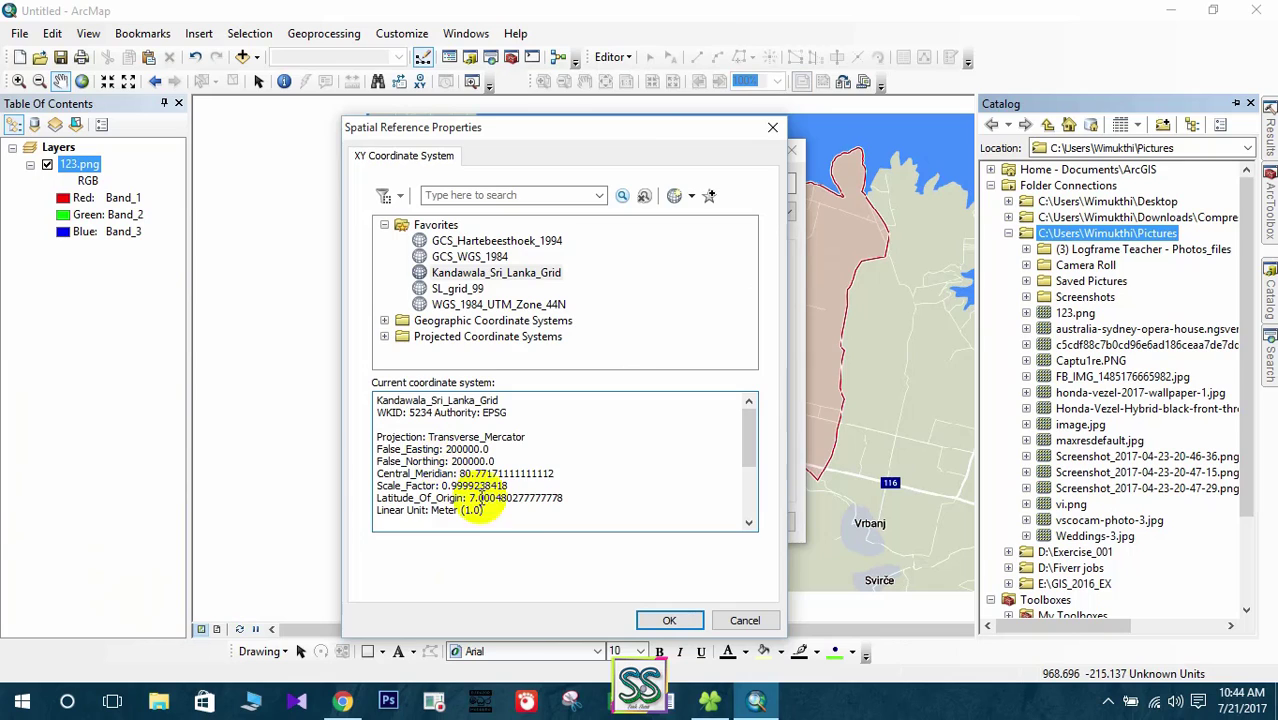
{"action": "left_click_drag", "start_coordinate": [529, 518], "coordinate": [379, 365]}
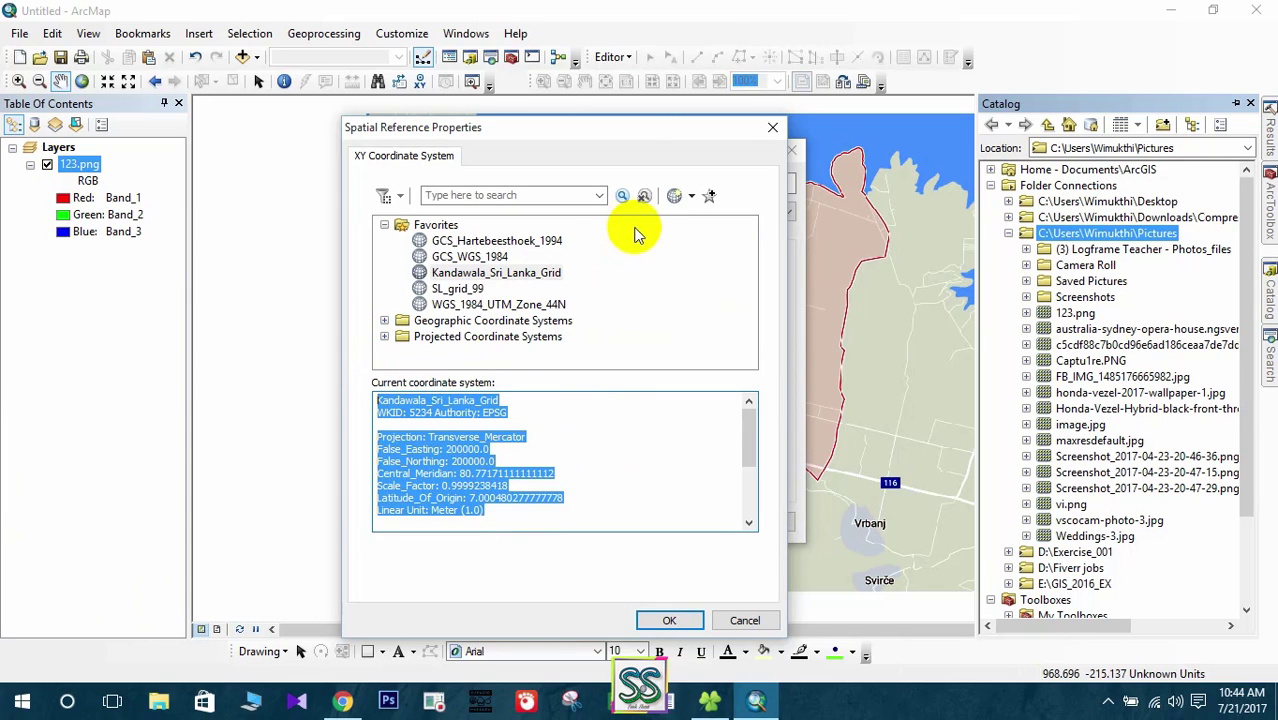
{"action": "left_click", "coordinate": [742, 619]}
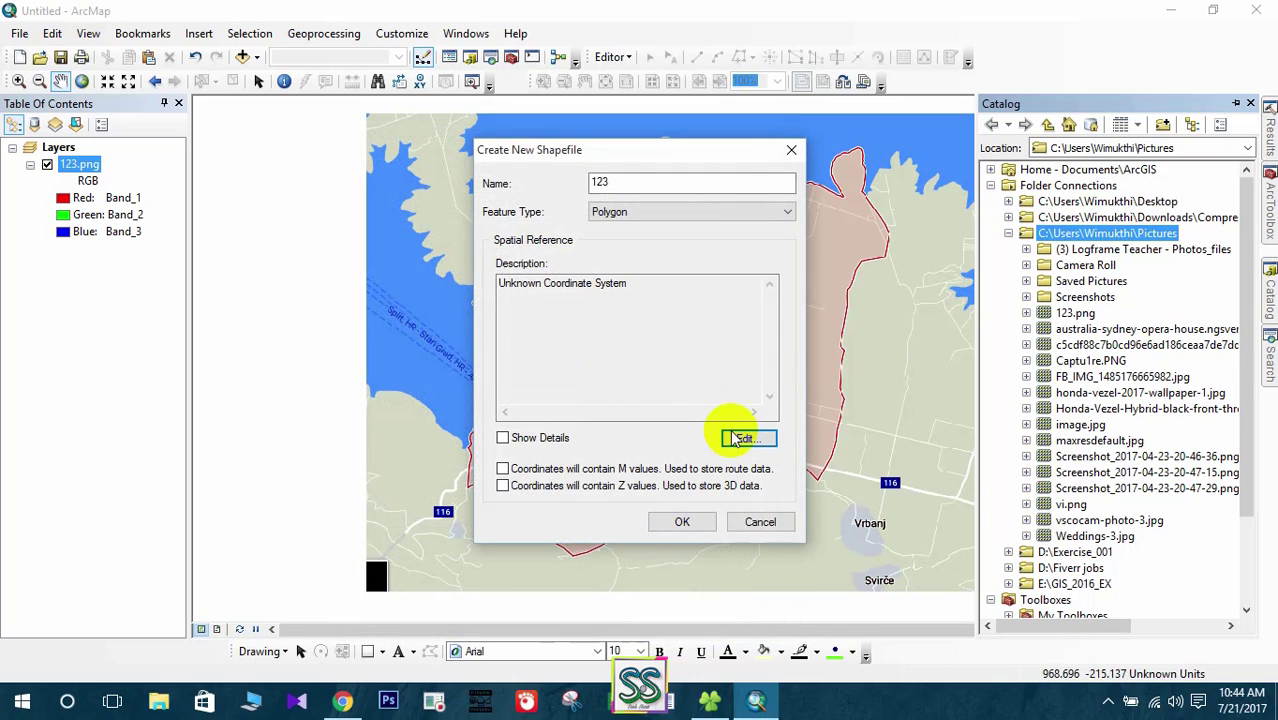
Create the polygon shapefile with an unknown coordinate system and accept the missing spatial reference
{"action": "left_click_drag", "start_coordinate": [499, 285], "coordinate": [670, 283]}
{"action": "left_click", "coordinate": [682, 521]}
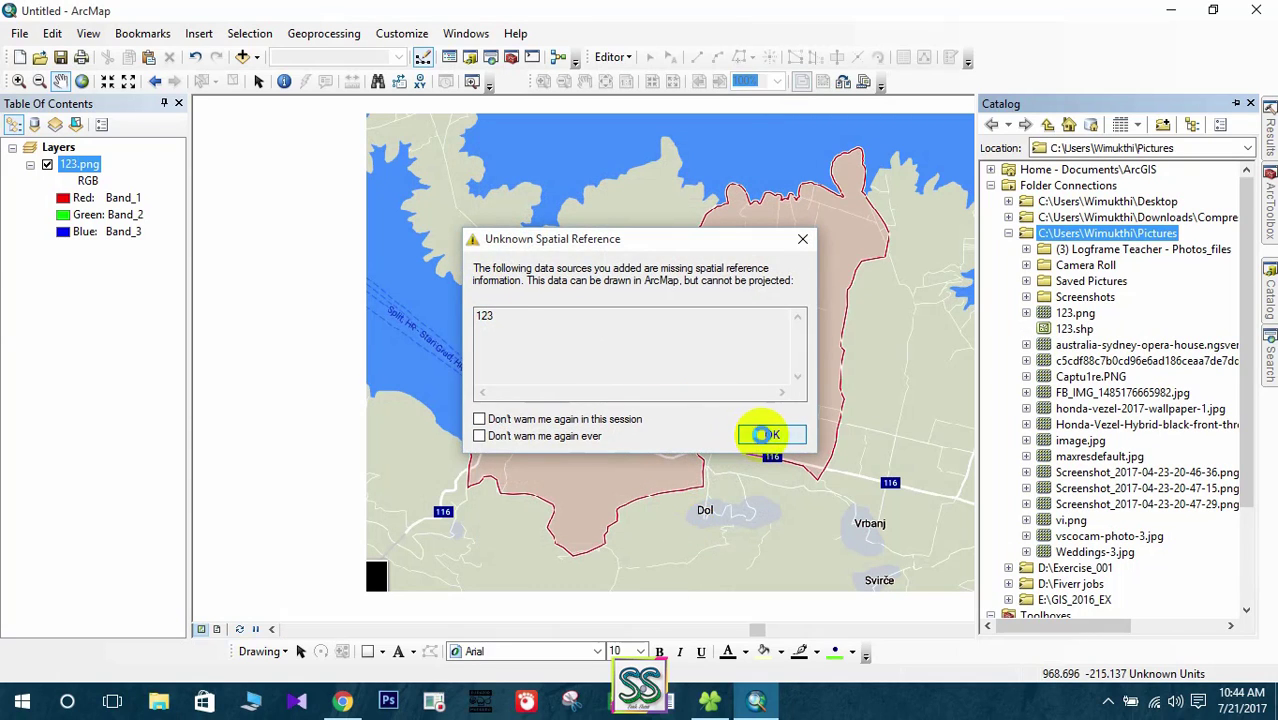
{"action": "left_click", "coordinate": [758, 434]}
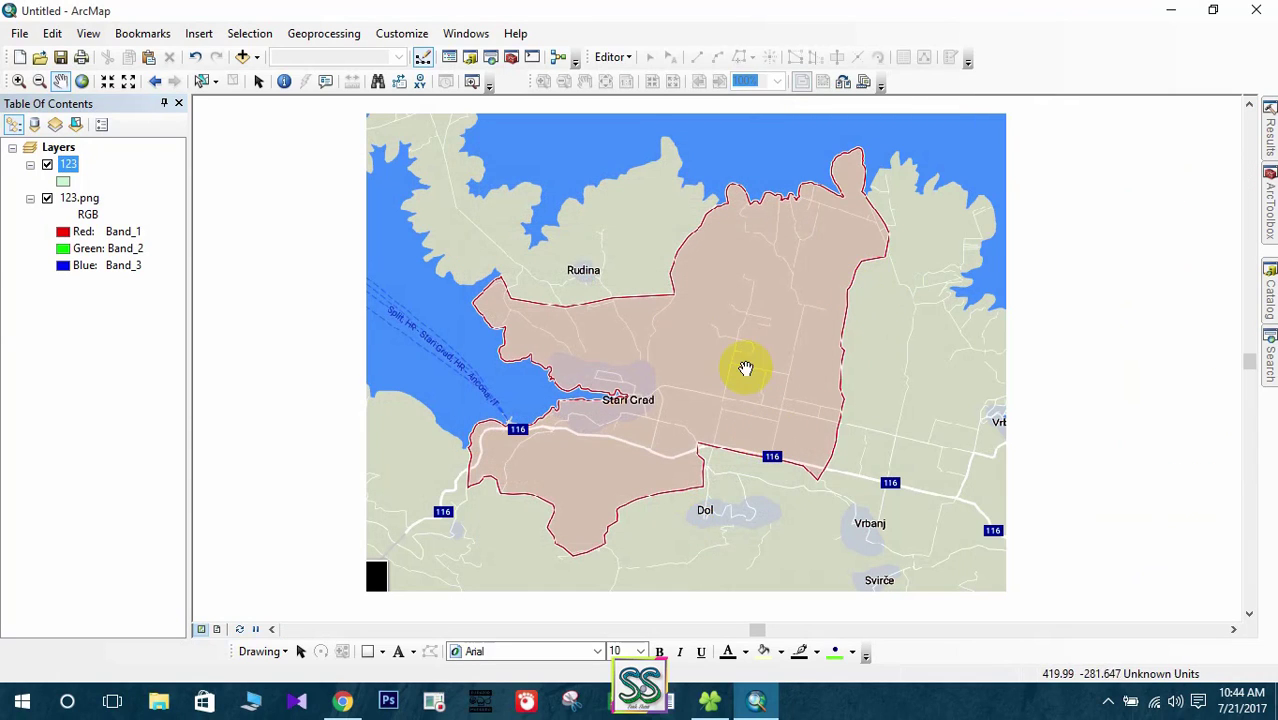
Start an edit session with the 123 shapefile layer in the map
{"action": "left_click_drag", "start_coordinate": [750, 367], "coordinate": [716, 369]}
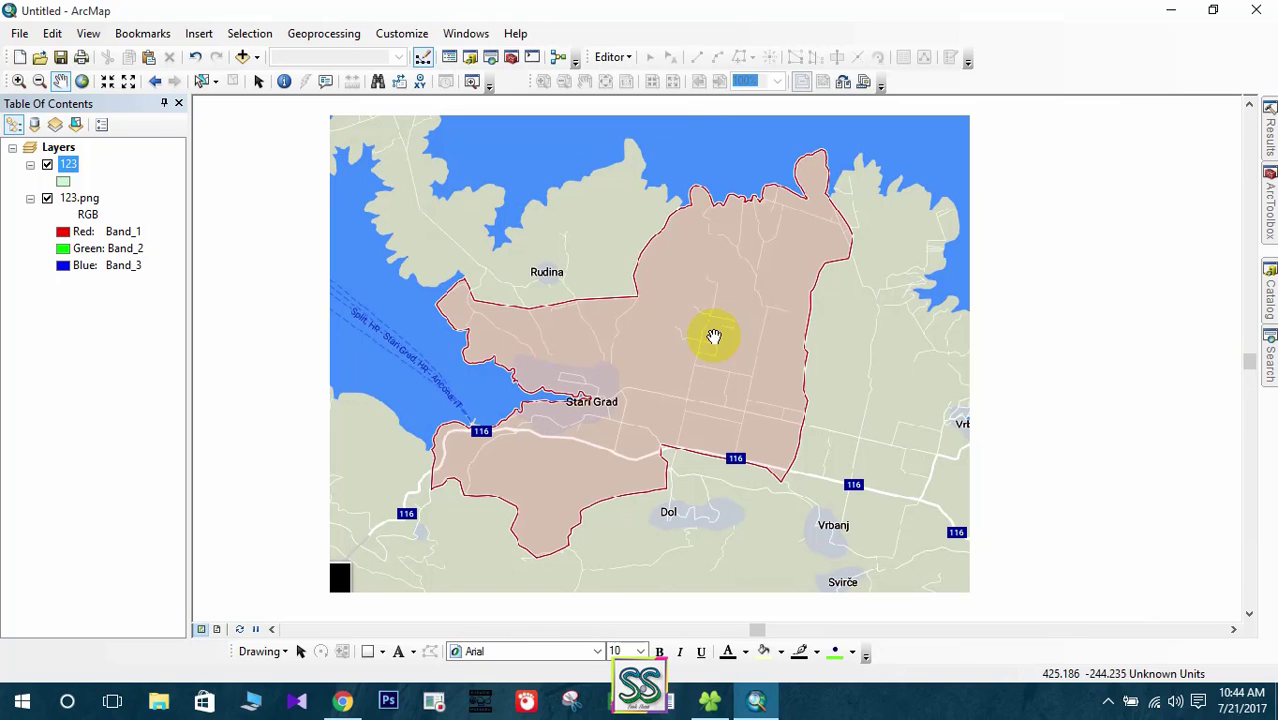
{"action": "left_click", "coordinate": [612, 58]}
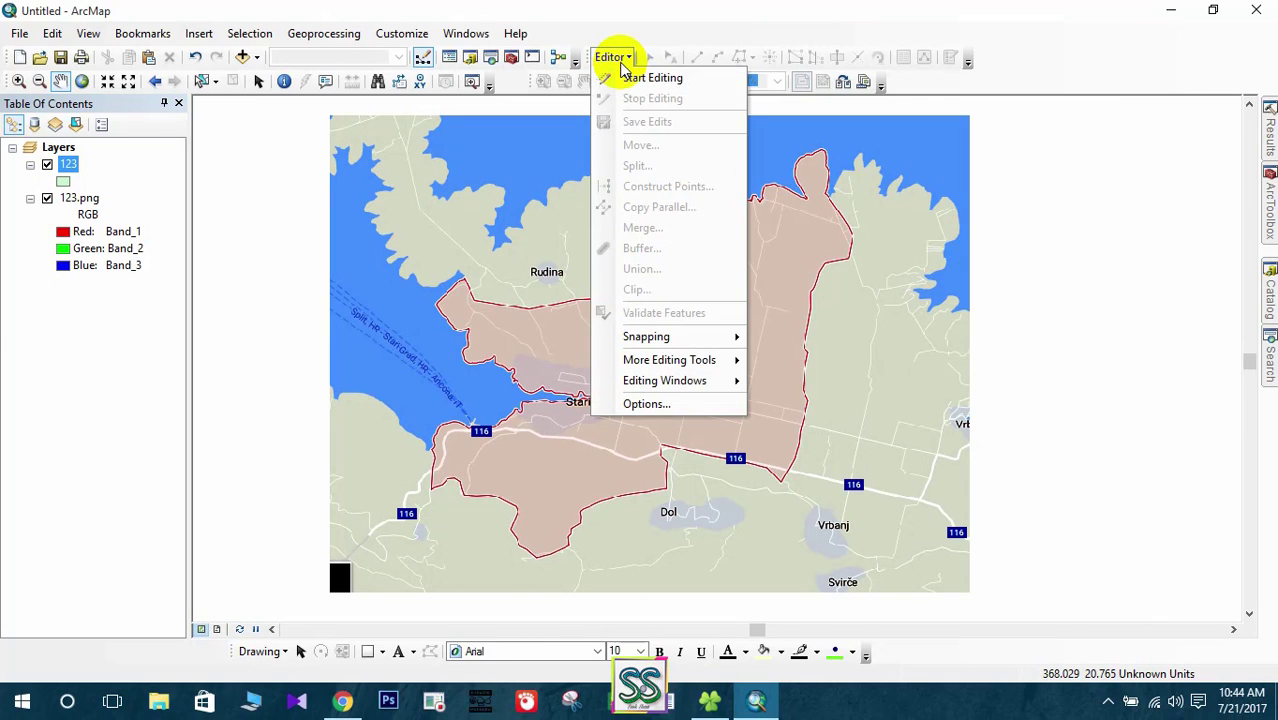
{"action": "left_click", "coordinate": [630, 78]}
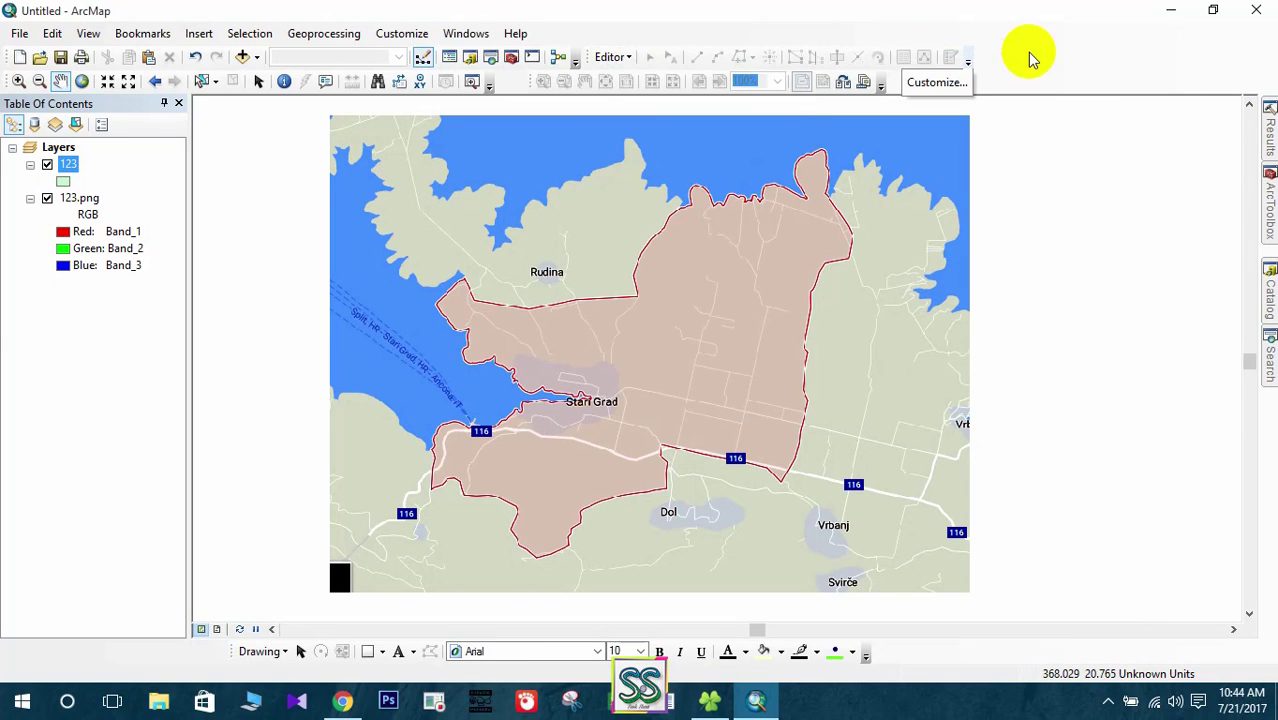
{"action": "right_click", "coordinate": [1028, 47]}
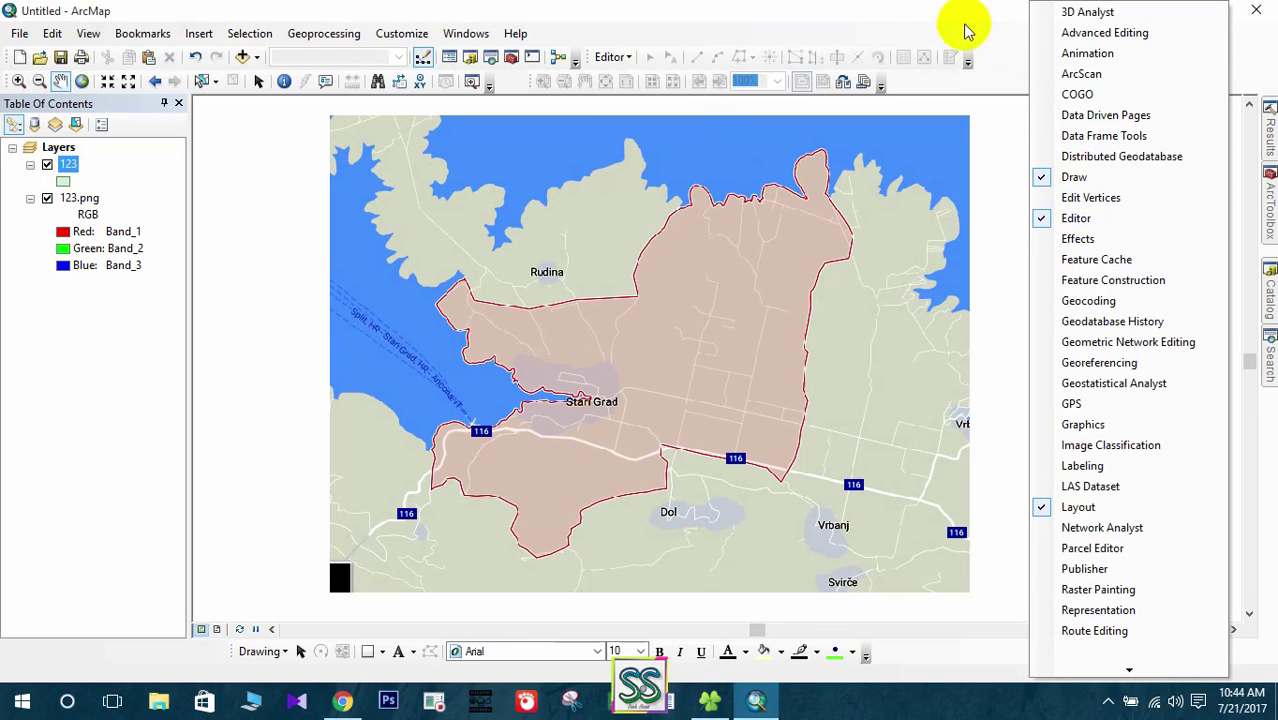
{"action": "left_click", "coordinate": [999, 42]}
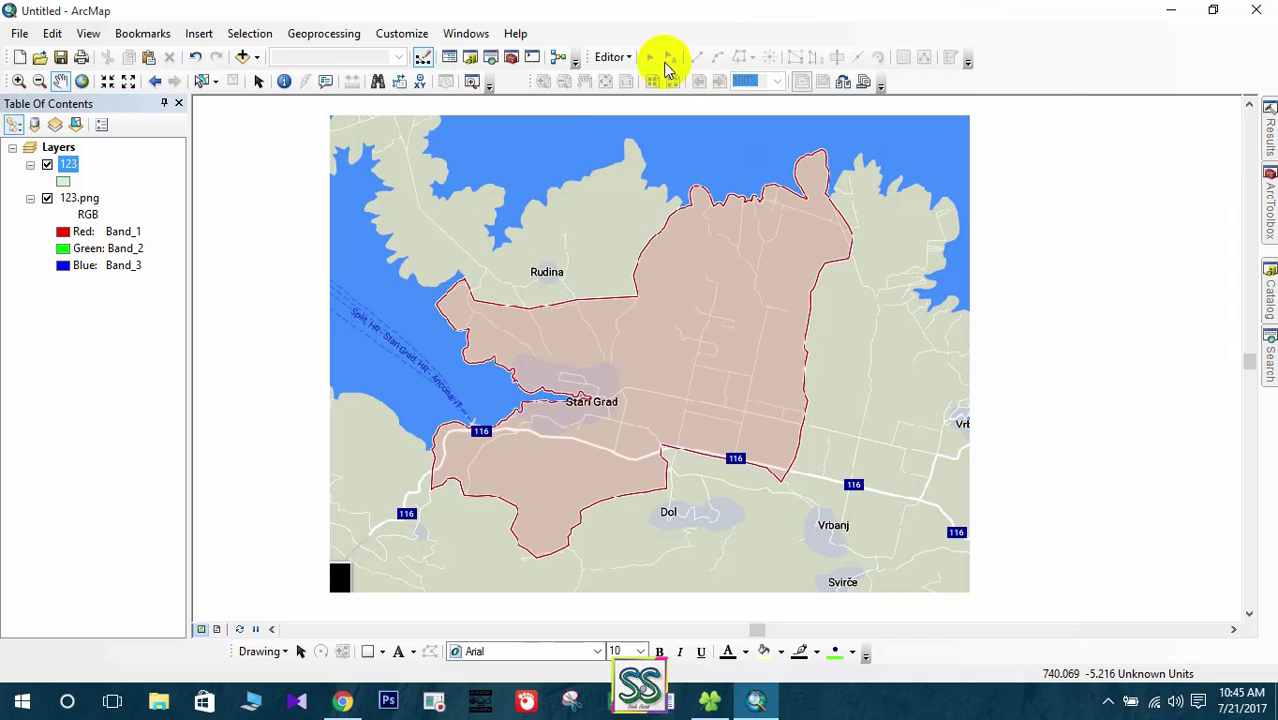
{"action": "left_click", "coordinate": [614, 57]}
{"action": "left_click", "coordinate": [631, 79]}
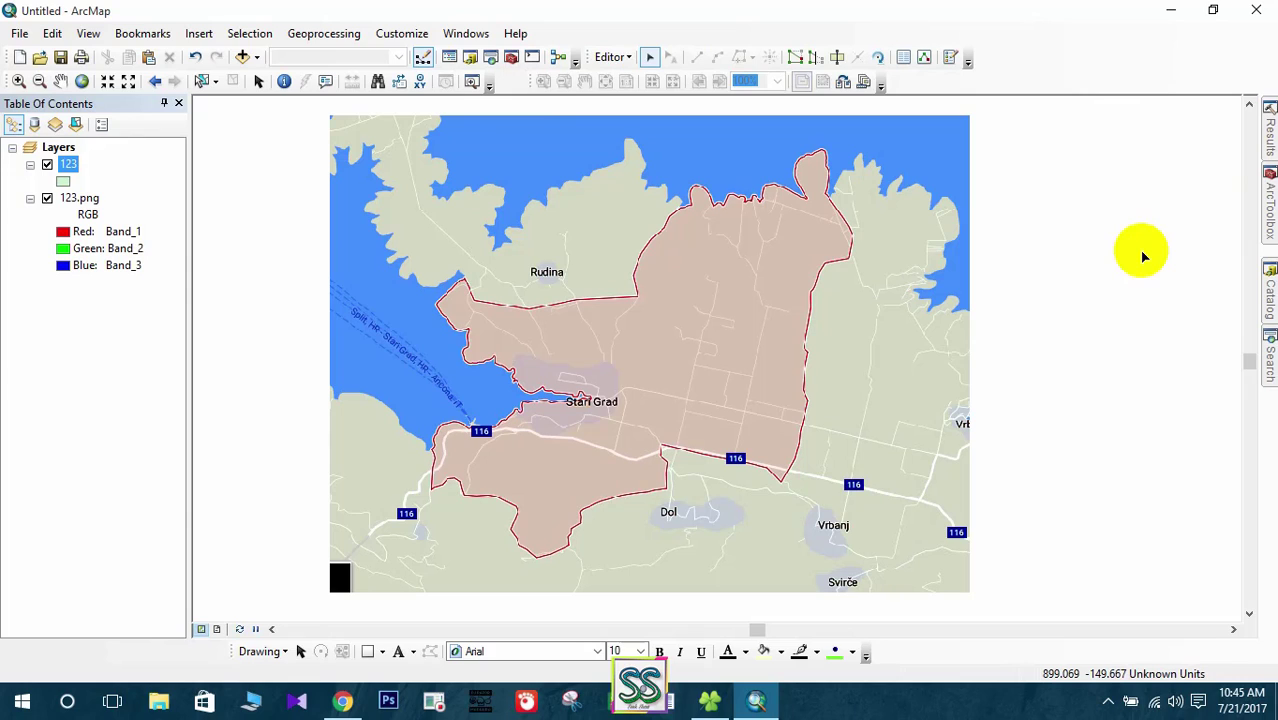
Show the feature templates and choose the 123 template with the Polygon construction tool
{"action": "left_click", "coordinate": [951, 60]}
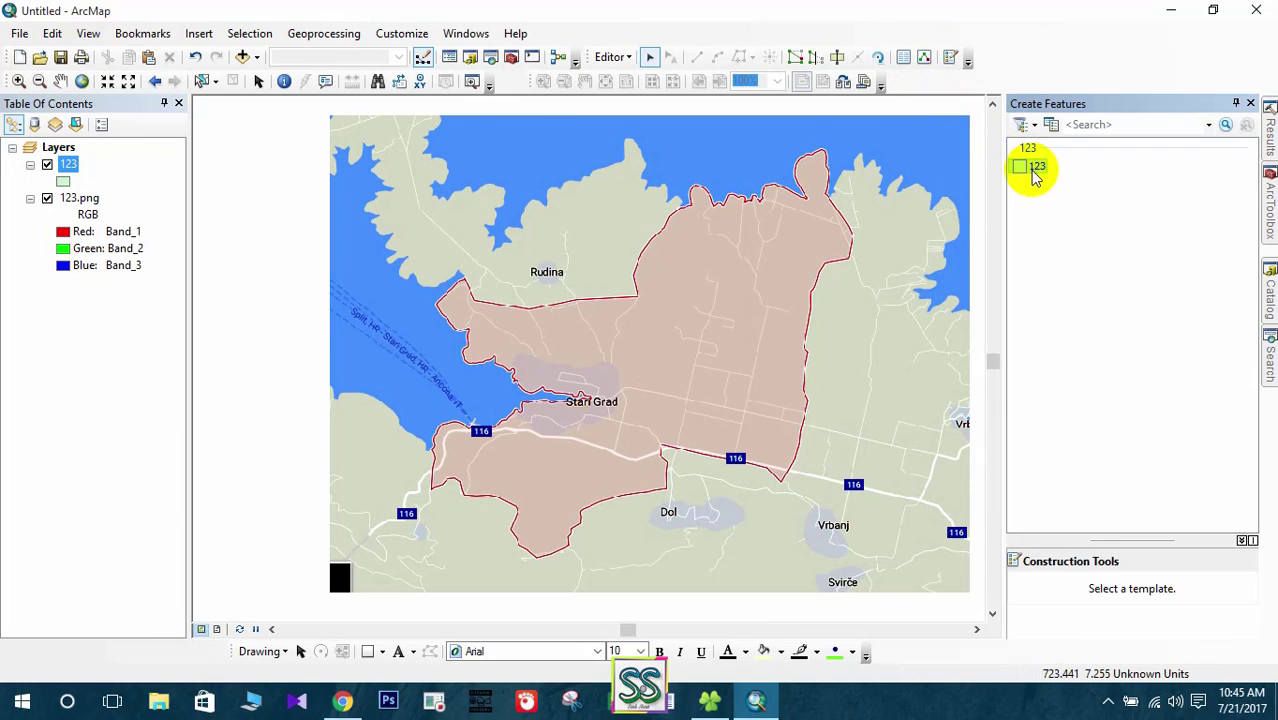
{"action": "left_click", "coordinate": [1035, 167]}
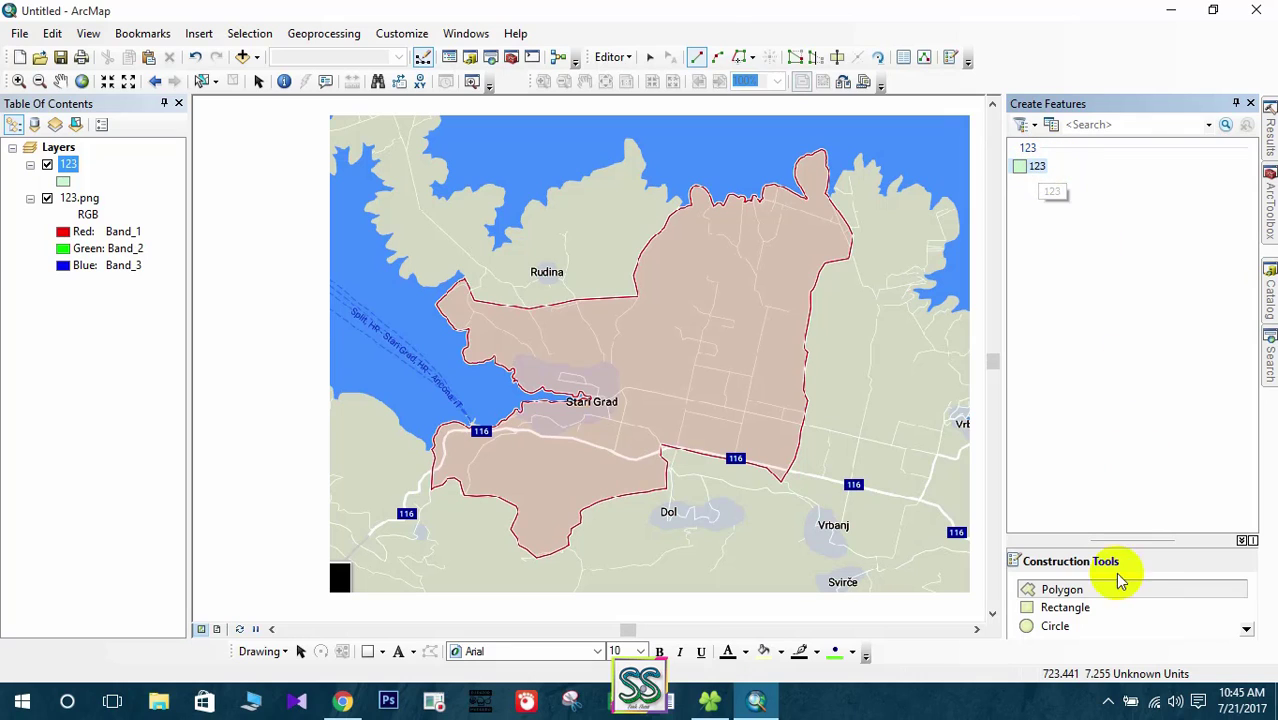
{"action": "left_click", "coordinate": [1066, 592]}
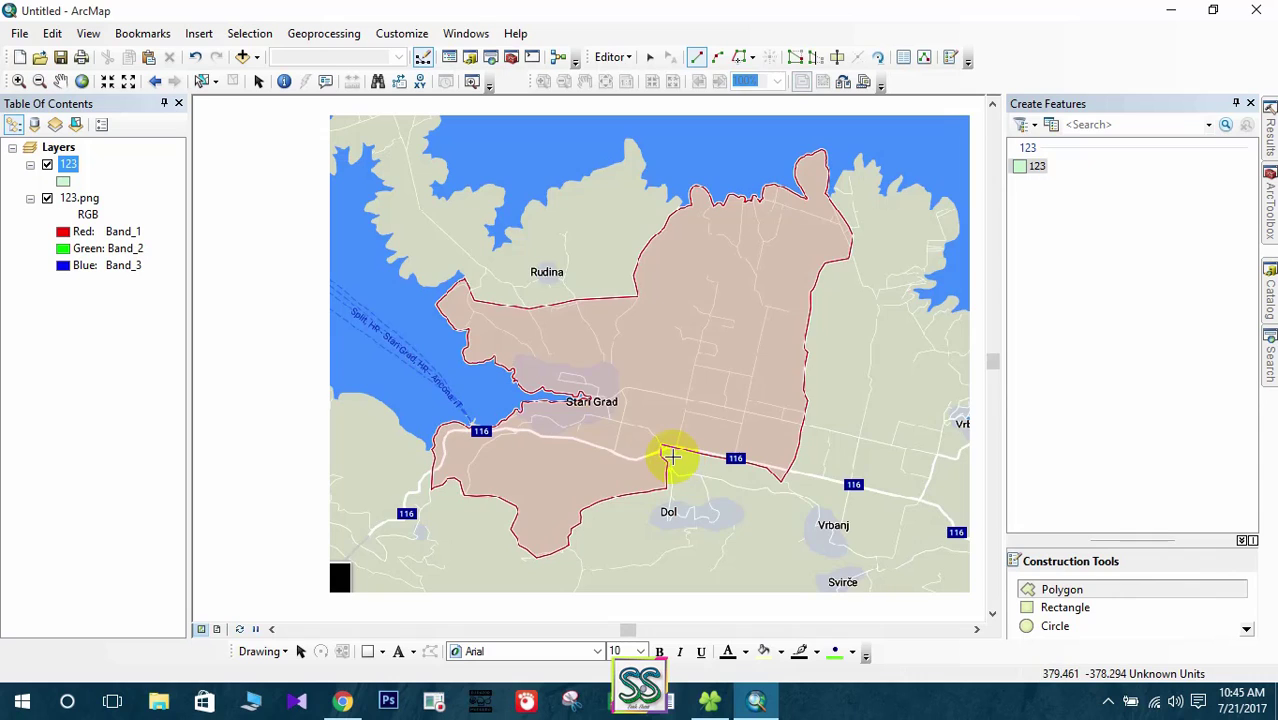
Trace the red southern boundary along road 116 with polygon vertices, eastward to the pointed southeast corner
{"action": "scroll", "coordinate": [670, 457], "scroll_direction": "up", "scroll_amount": 5}
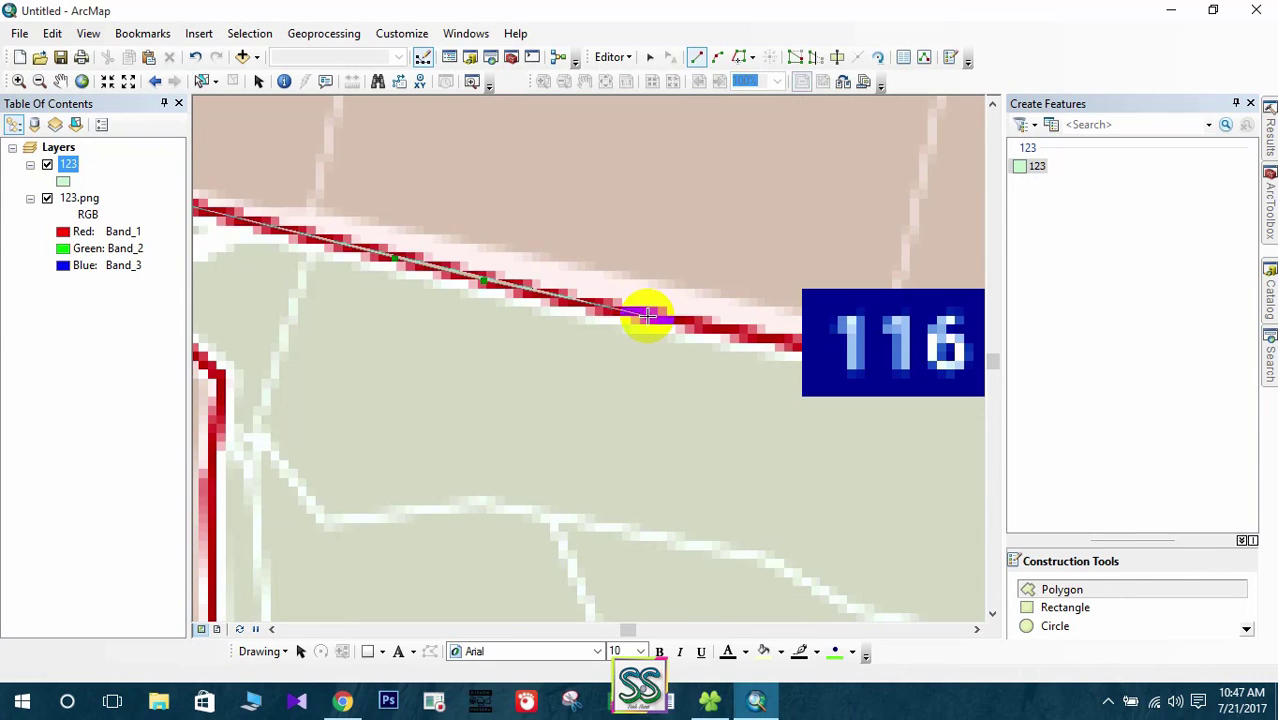
{"action": "left_click_drag", "start_coordinate": [748, 339], "coordinate": [279, 365]}
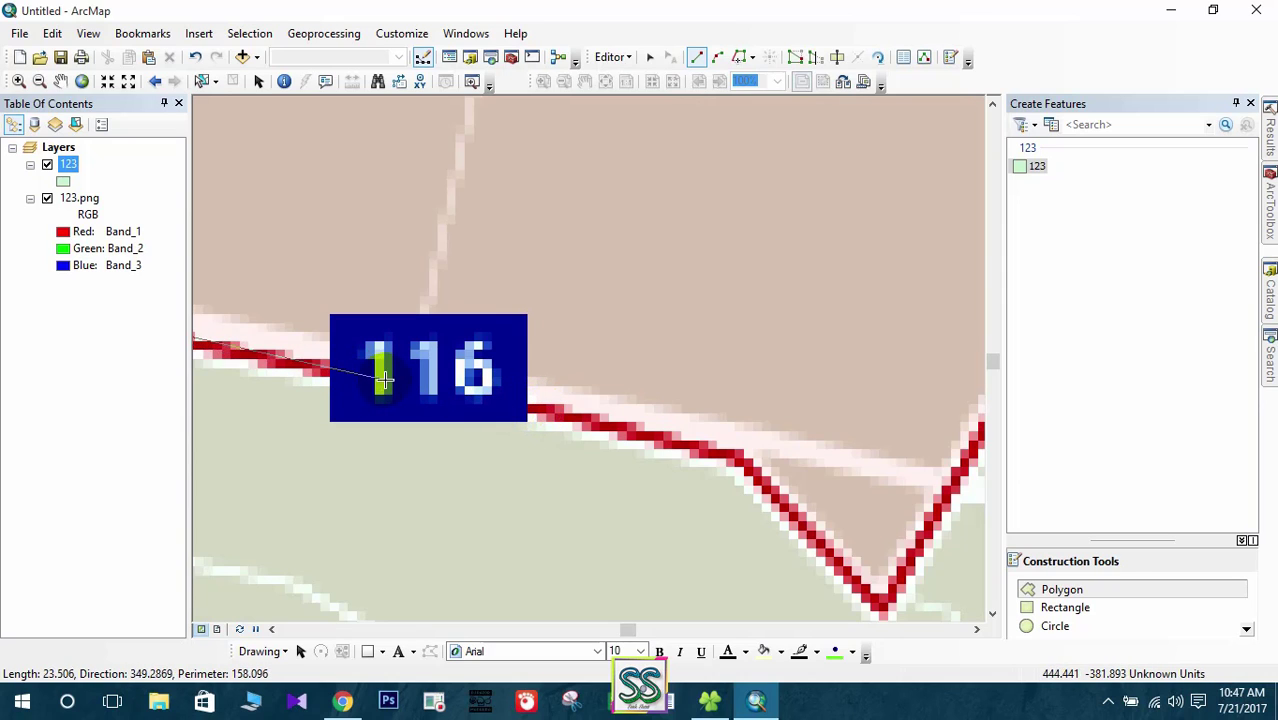
{"action": "left_click", "coordinate": [517, 403]}
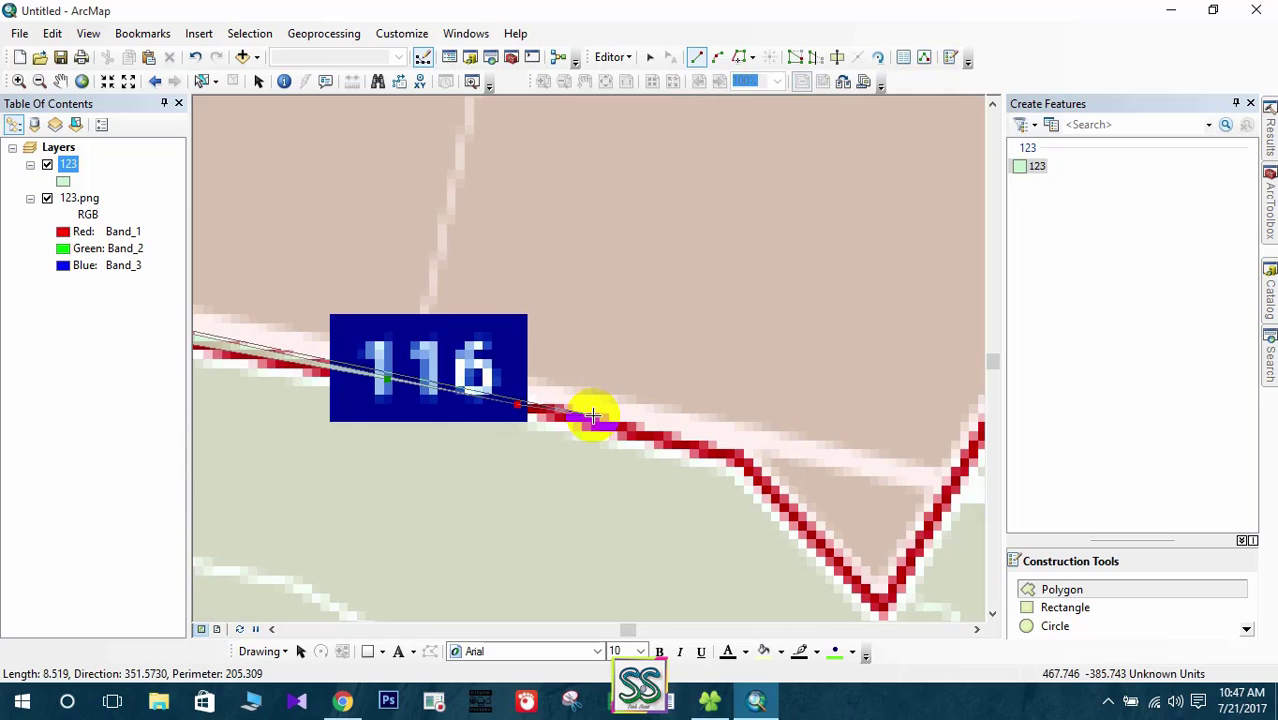
{"action": "left_click", "coordinate": [593, 423]}
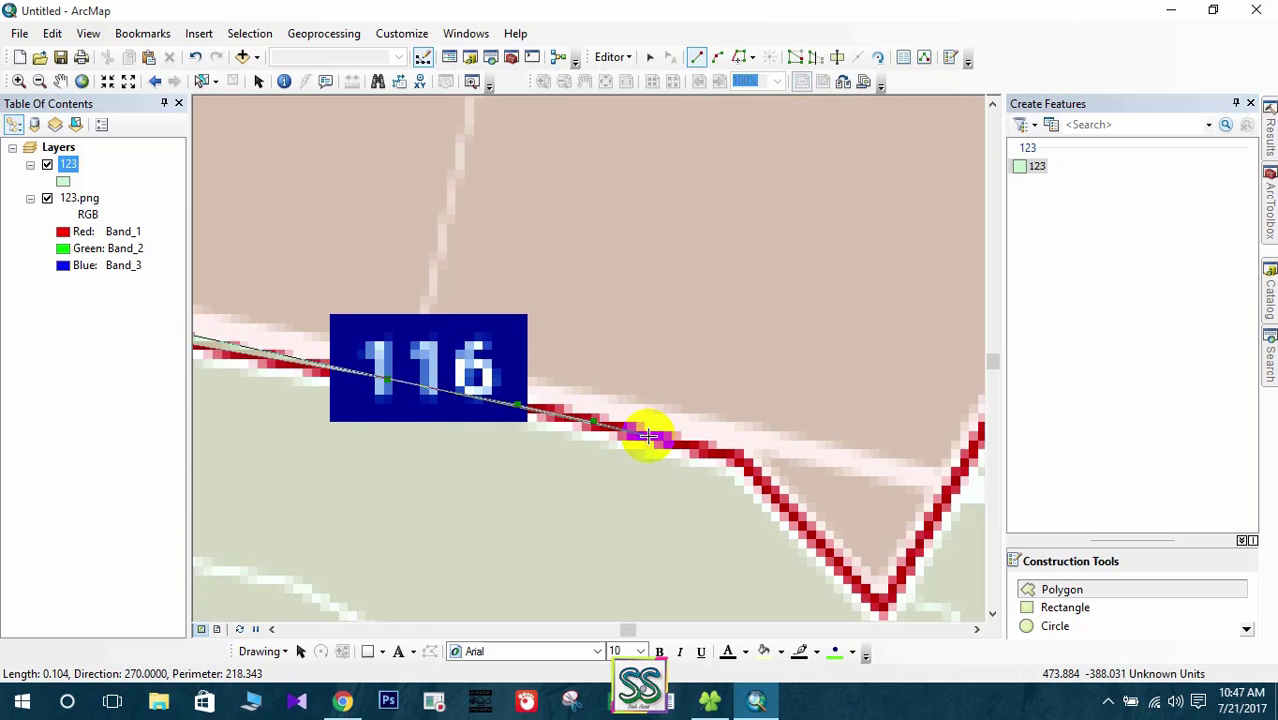
{"action": "left_click", "coordinate": [681, 445]}
{"action": "left_click", "coordinate": [707, 452]}
{"action": "left_click", "coordinate": [731, 455]}
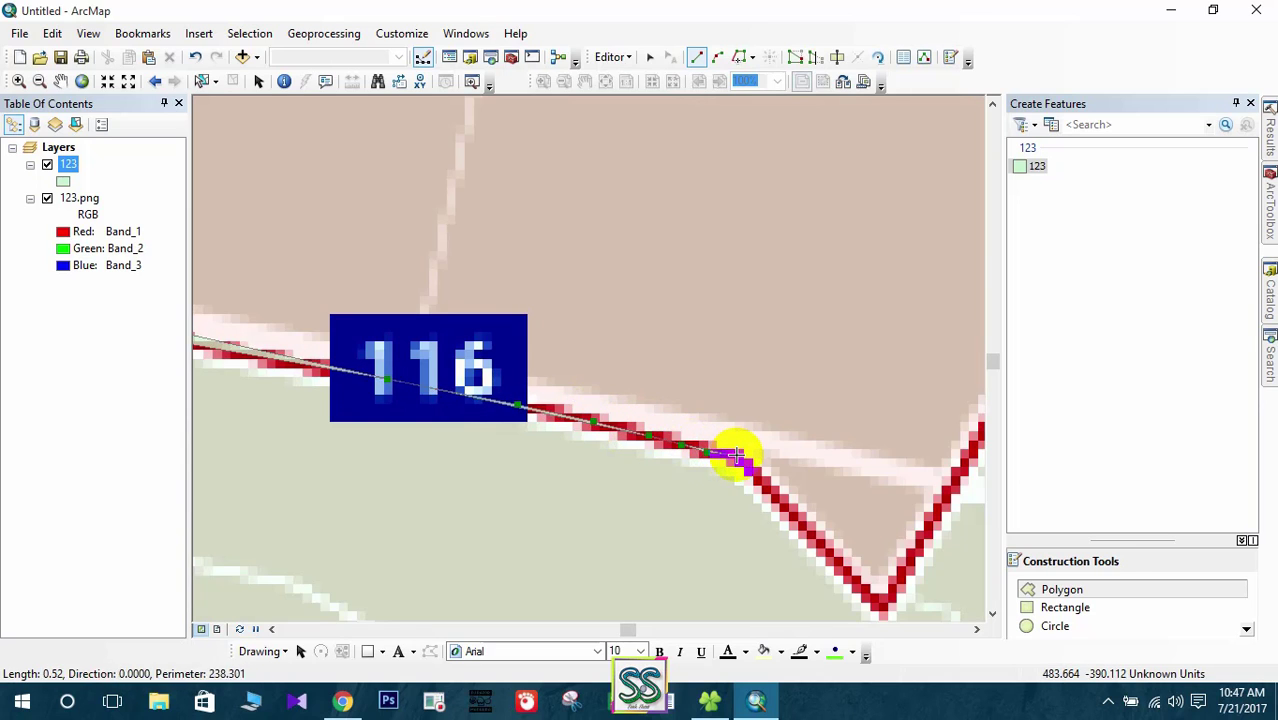
{"action": "left_click", "coordinate": [879, 603]}
Trace the red eastern boundary with polygon vertices from the pointed southeast corner northward past the main road crossing
{"action": "left_click_drag", "start_coordinate": [877, 574], "coordinate": [508, 334]}
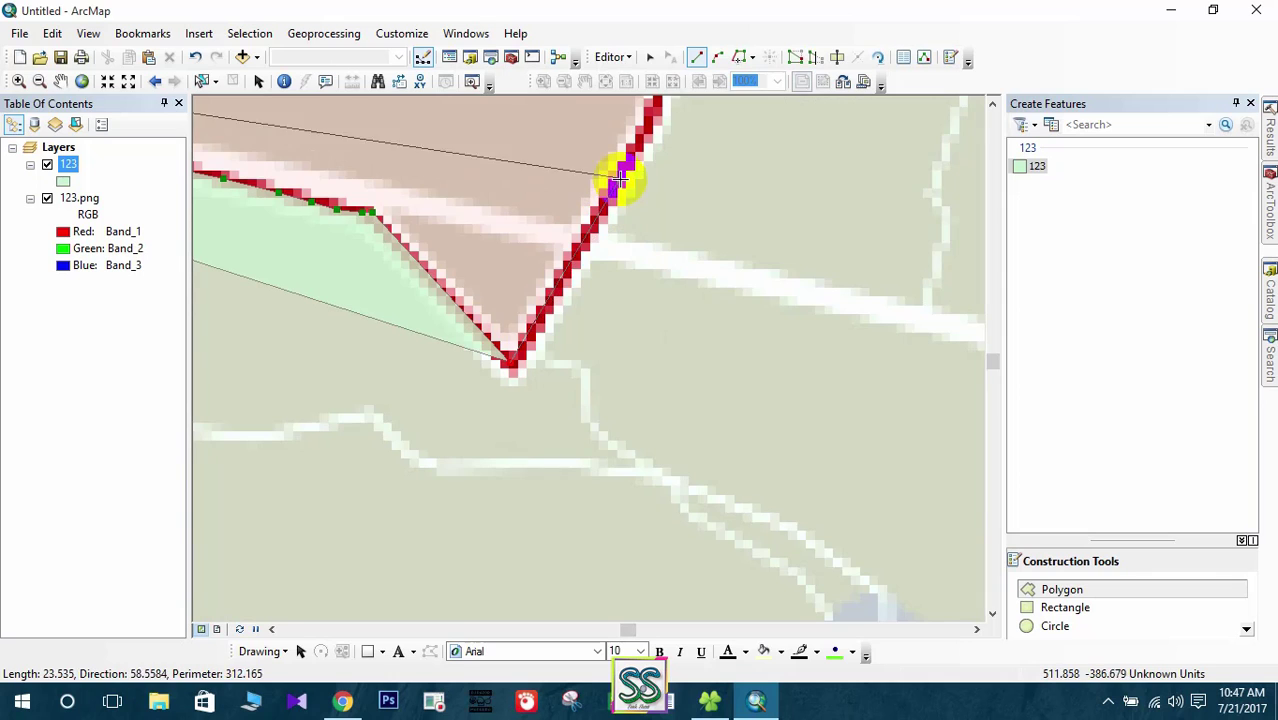
{"action": "left_click", "coordinate": [639, 139]}
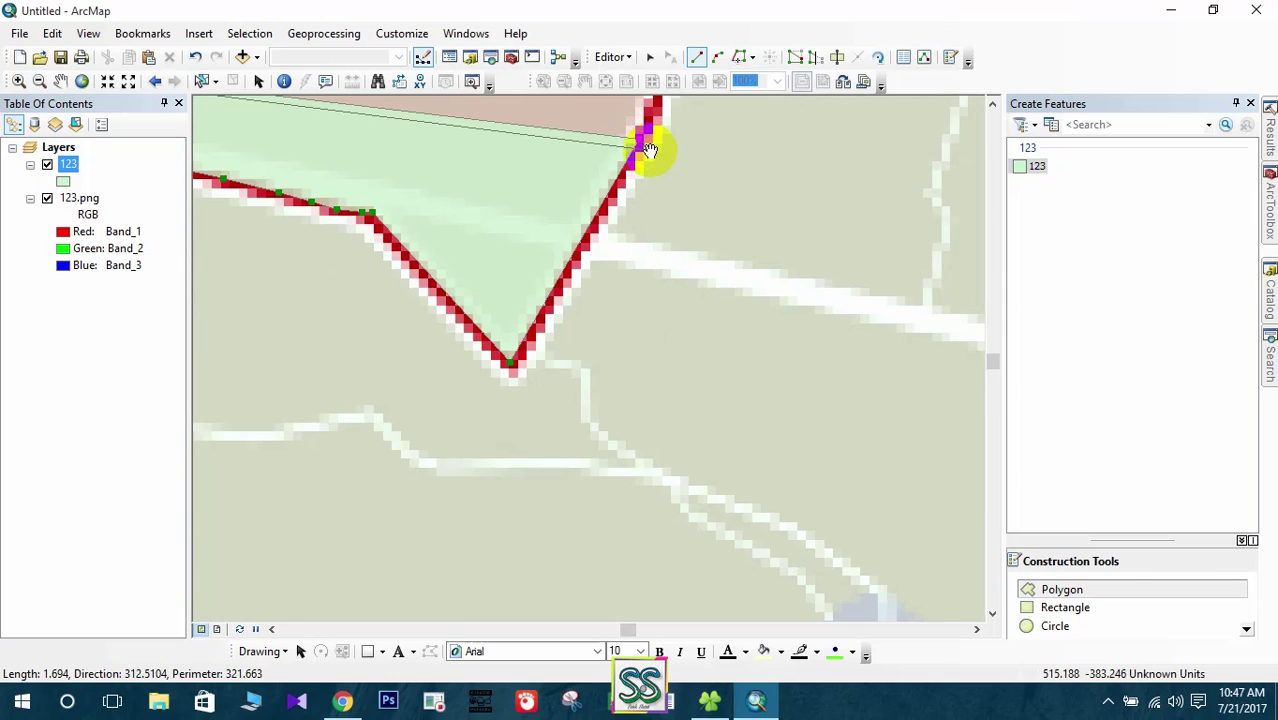
{"action": "left_click_drag", "start_coordinate": [650, 137], "coordinate": [570, 600]}
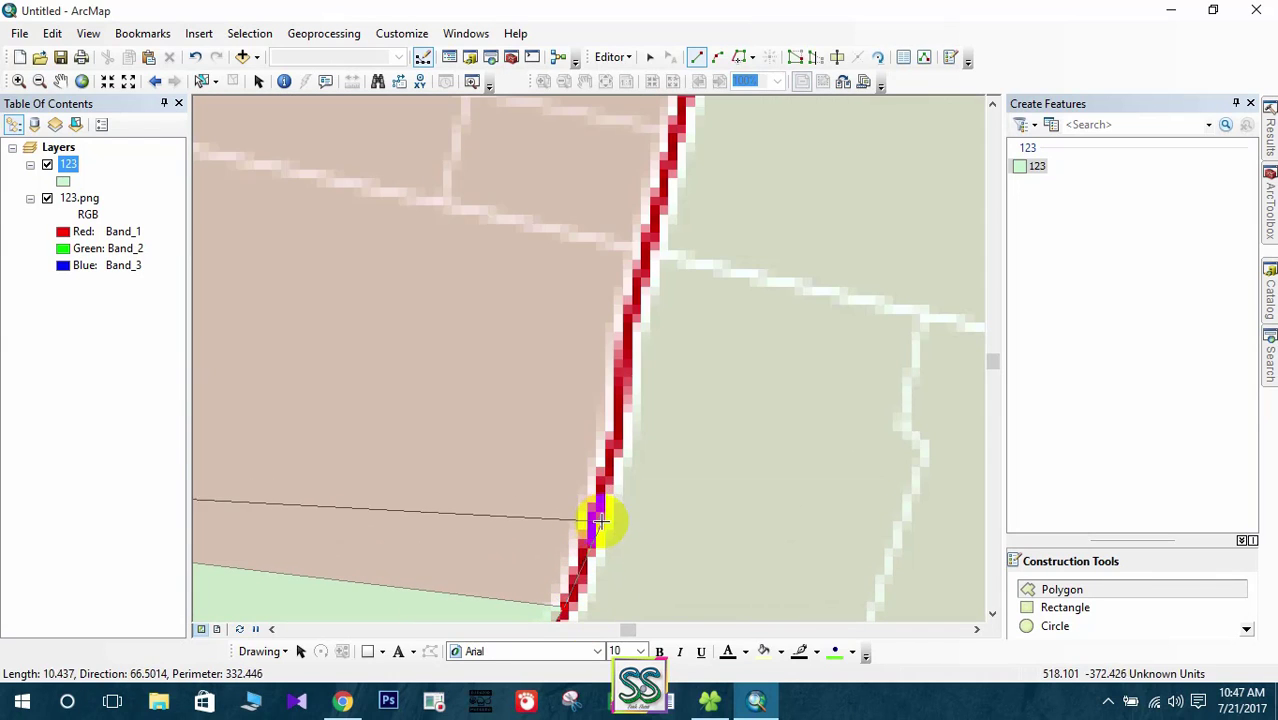
{"action": "left_click", "coordinate": [586, 553]}
{"action": "left_click", "coordinate": [606, 462]}
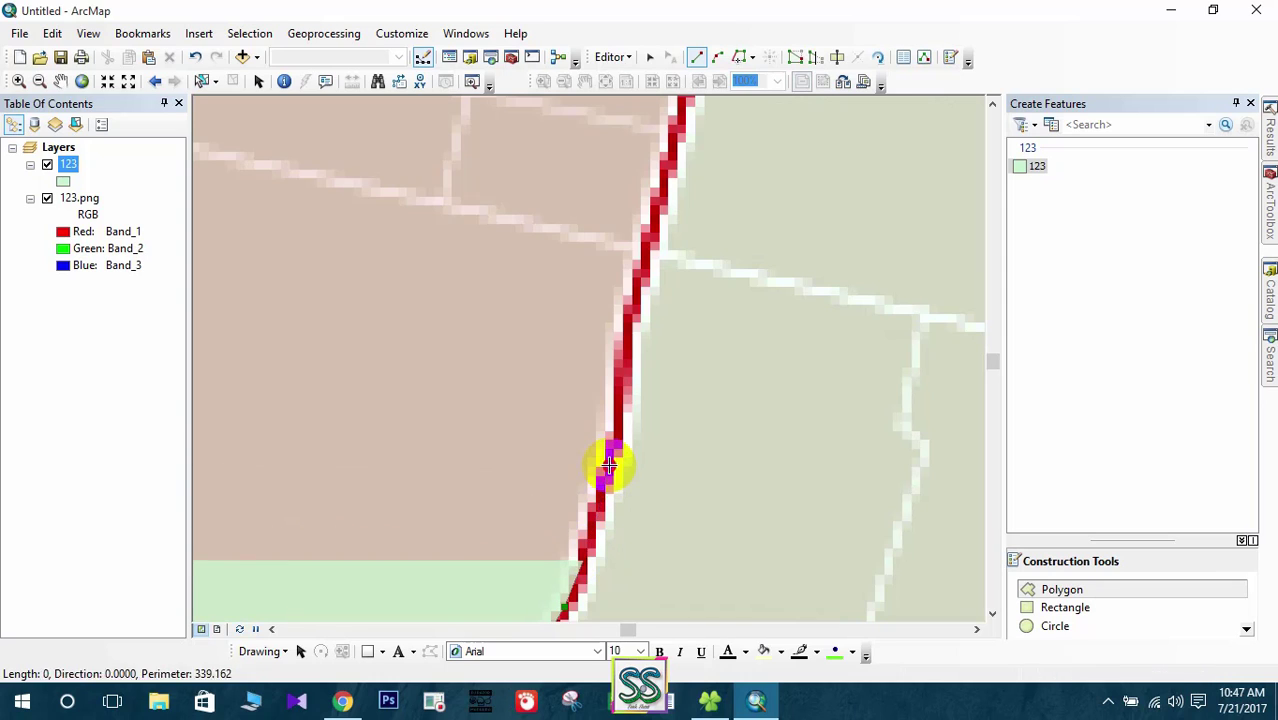
{"action": "left_click", "coordinate": [618, 432]}
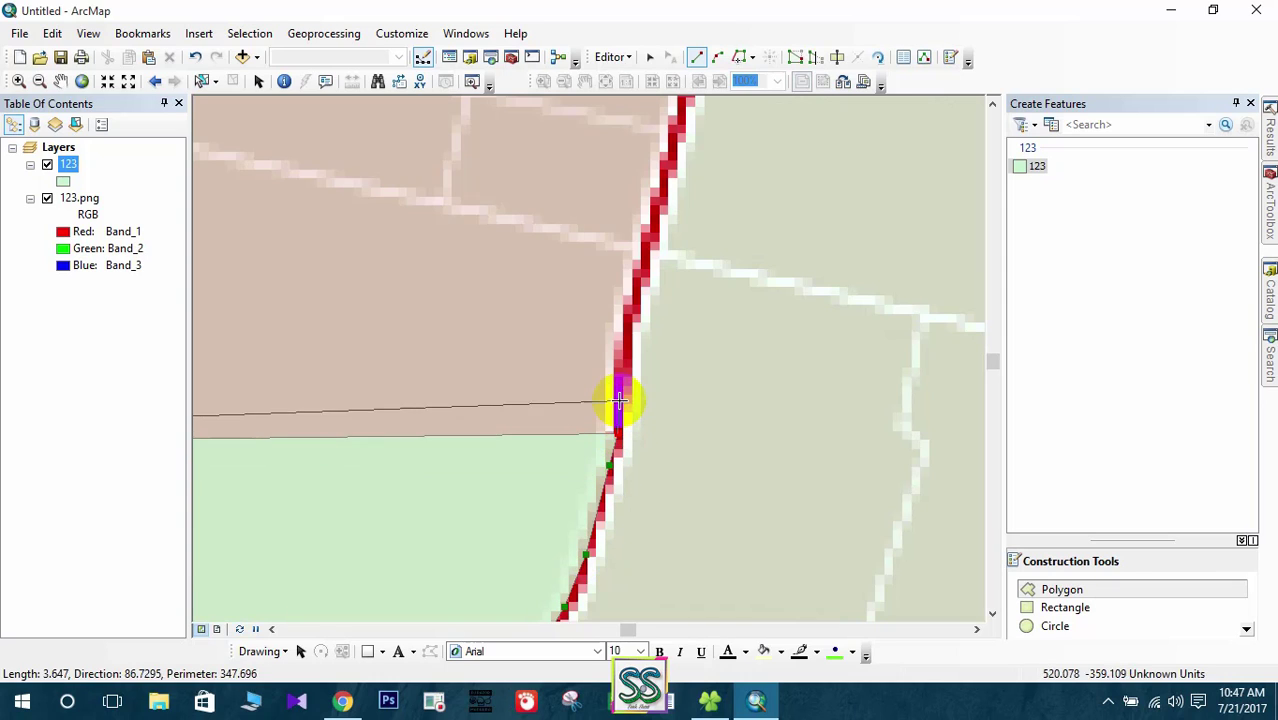
Extend the polygon sketch north along the near-vertical eastern boundary to the side street junction
{"action": "left_click", "coordinate": [621, 394]}
{"action": "left_click", "coordinate": [621, 358]}
{"action": "left_click", "coordinate": [624, 322]}
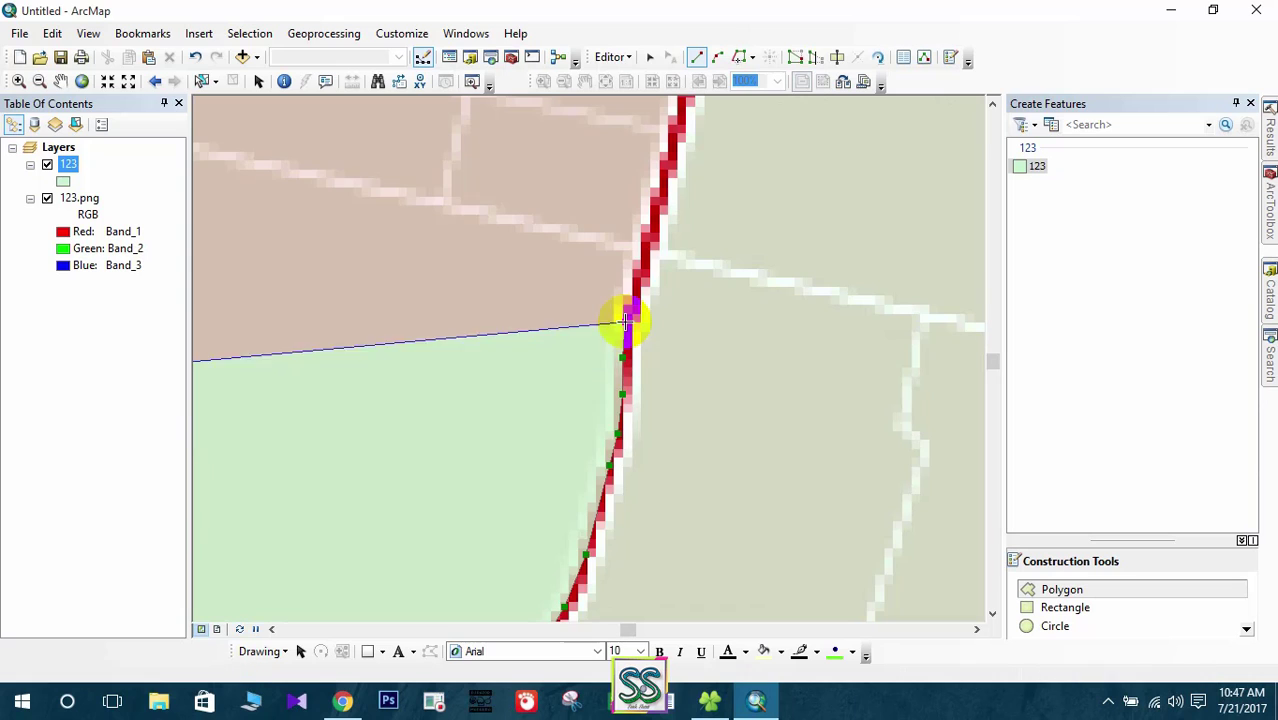
{"action": "left_click", "coordinate": [638, 279]}
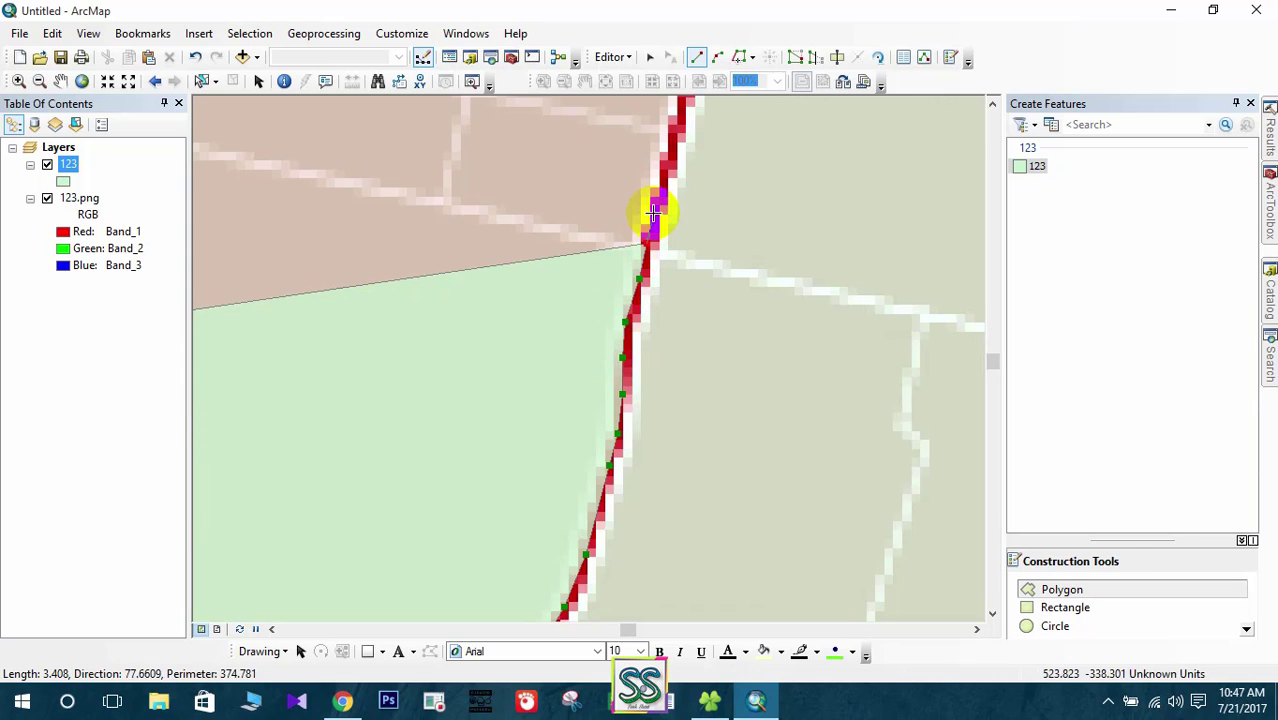
{"action": "left_click", "coordinate": [646, 244]}
Add polygon vertices from the side street junction north toward the small eastward bulge in the boundary
{"action": "left_click_drag", "start_coordinate": [727, 163], "coordinate": [645, 471]}
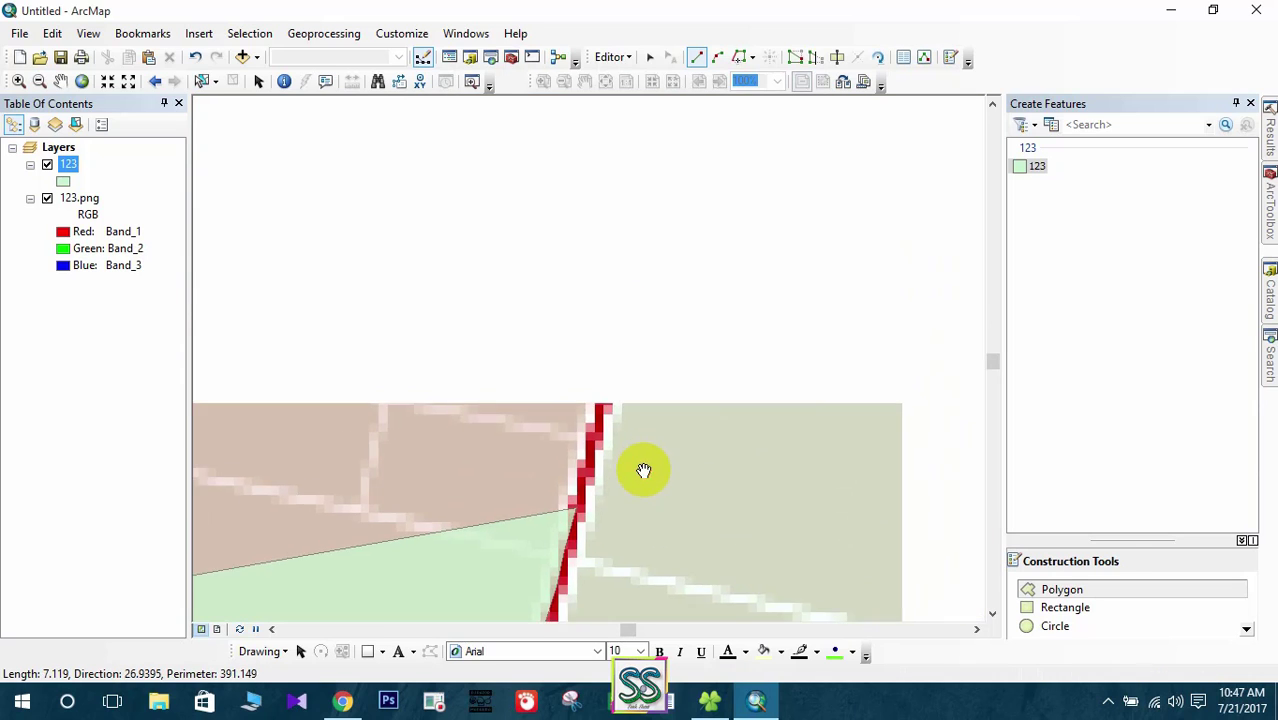
{"action": "left_click", "coordinate": [591, 442]}
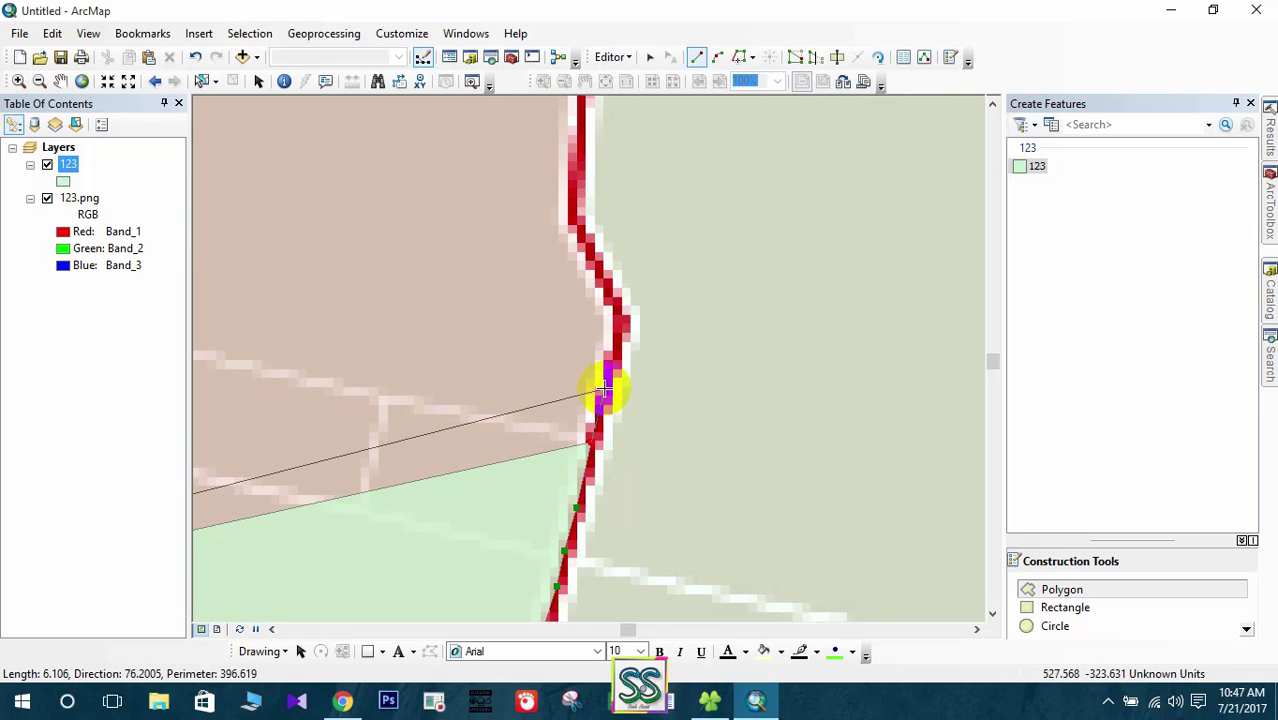
{"action": "left_click", "coordinate": [605, 387]}
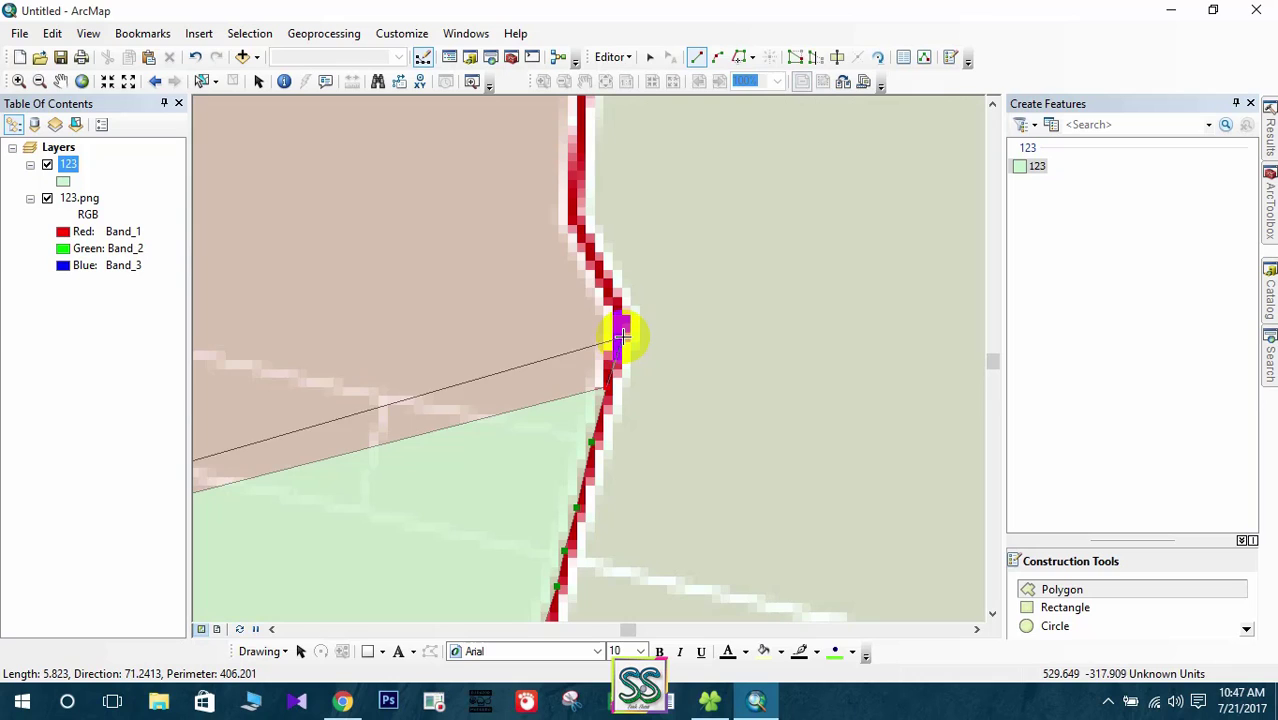
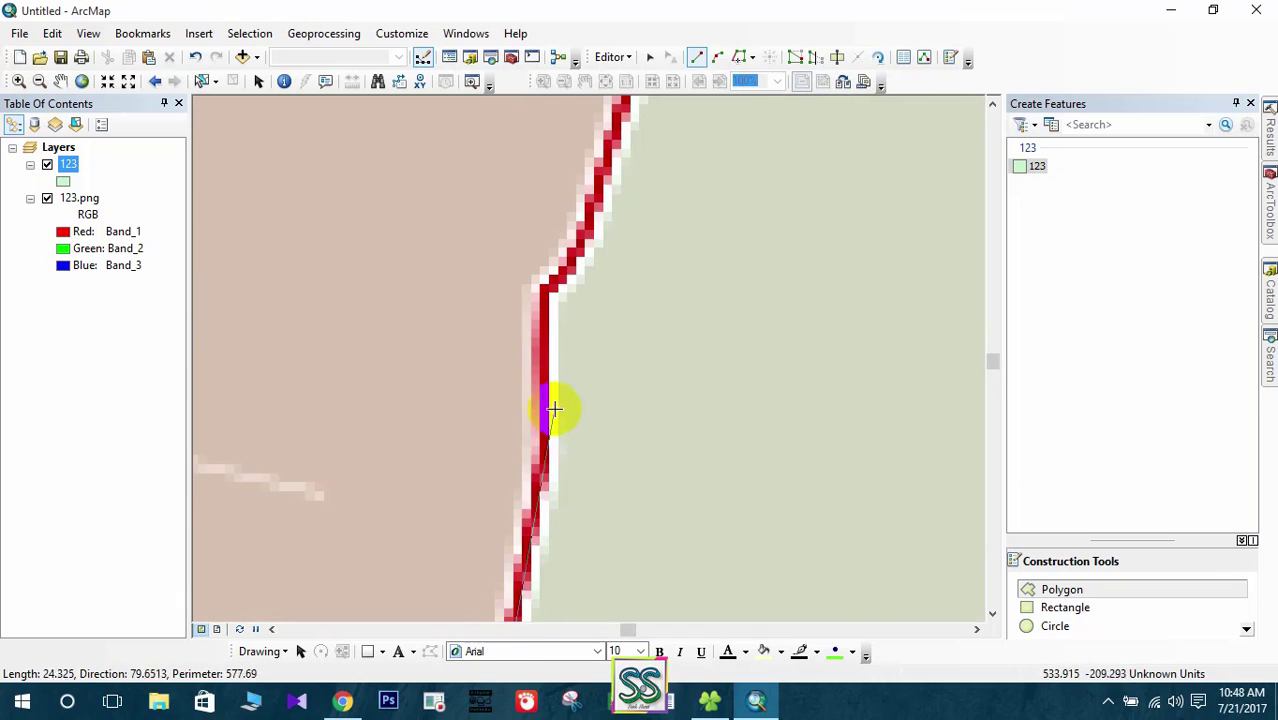
Place polygon vertices up the straight vertical stretch of the eastern boundary to the bend where it turns northeast
{"action": "left_click", "coordinate": [538, 497]}
{"action": "left_click", "coordinate": [543, 465]}
{"action": "left_click", "coordinate": [544, 435]}
{"action": "left_click", "coordinate": [544, 412]}
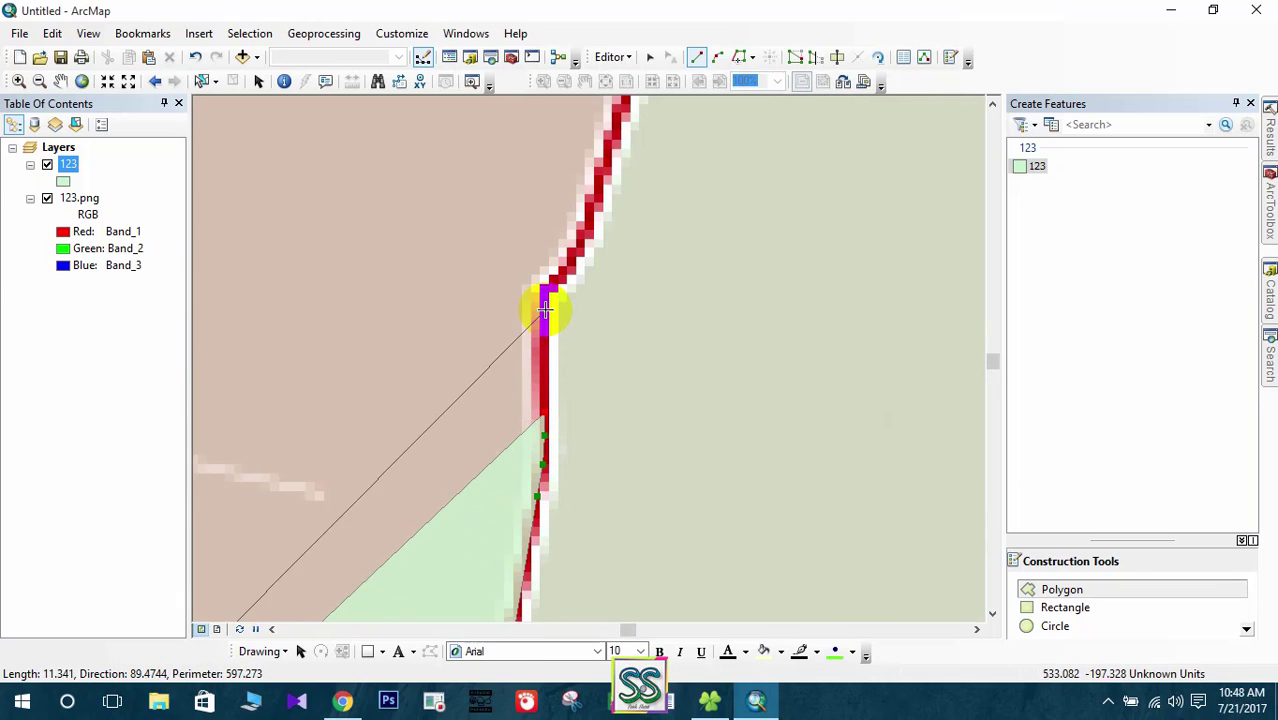
{"action": "left_click", "coordinate": [545, 290]}
Trace the boundary northeast from the bend along the steep rising section with closely spaced vertices
{"action": "scroll", "coordinate": [590, 365], "scroll_direction": "down", "scroll_amount": 1}
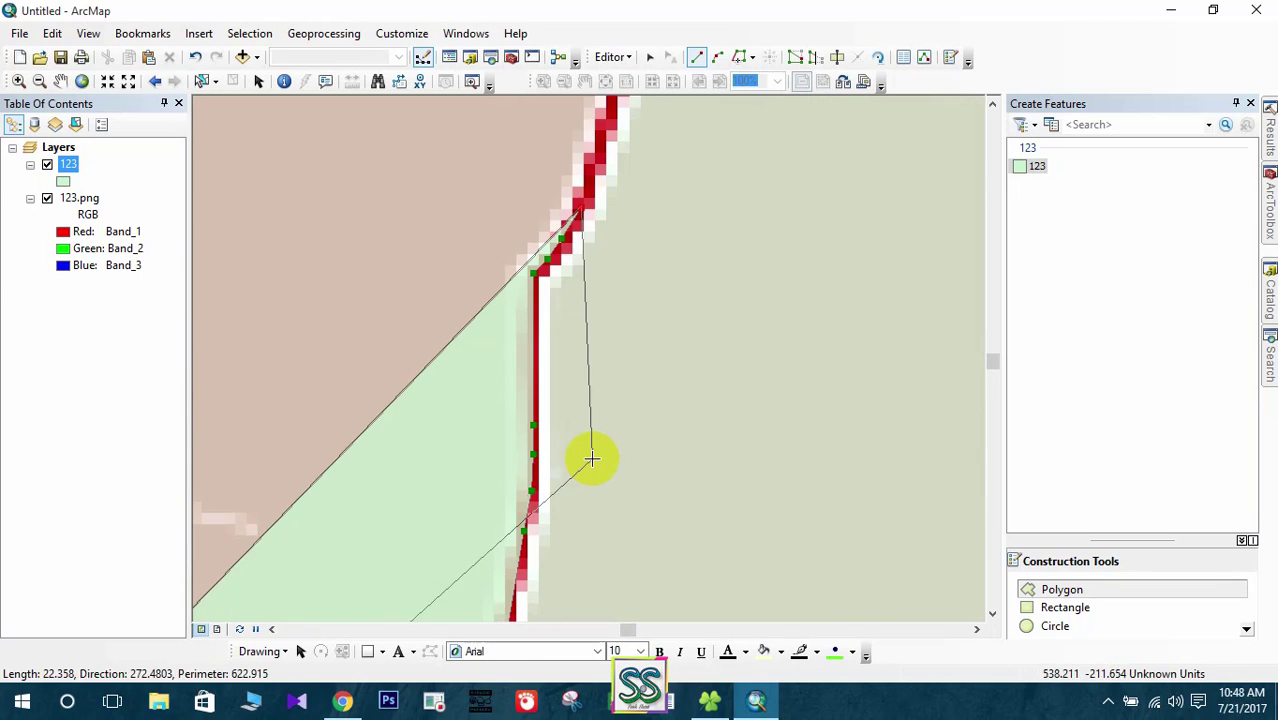
{"action": "mouse_move", "coordinate": [539, 171]}
{"action": "left_mouse_down"}
{"action": "mouse_move", "coordinate": [562, 588]}
{"action": "mouse_move", "coordinate": [561, 225]}
{"action": "mouse_move", "coordinate": [531, 414]}
{"action": "left_mouse_up"}
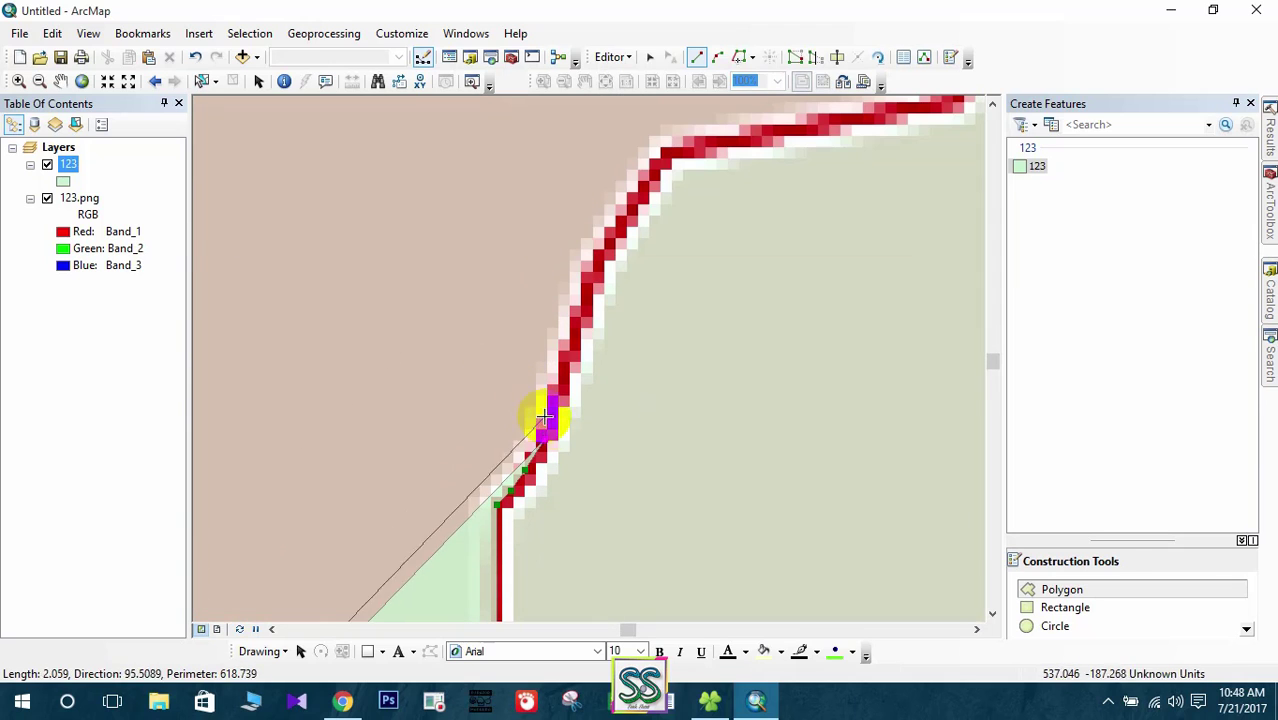
{"action": "left_click", "coordinate": [571, 357]}
{"action": "left_click", "coordinate": [577, 330]}
{"action": "left_click", "coordinate": [582, 305]}
{"action": "left_click", "coordinate": [589, 283]}
{"action": "left_click", "coordinate": [599, 264]}
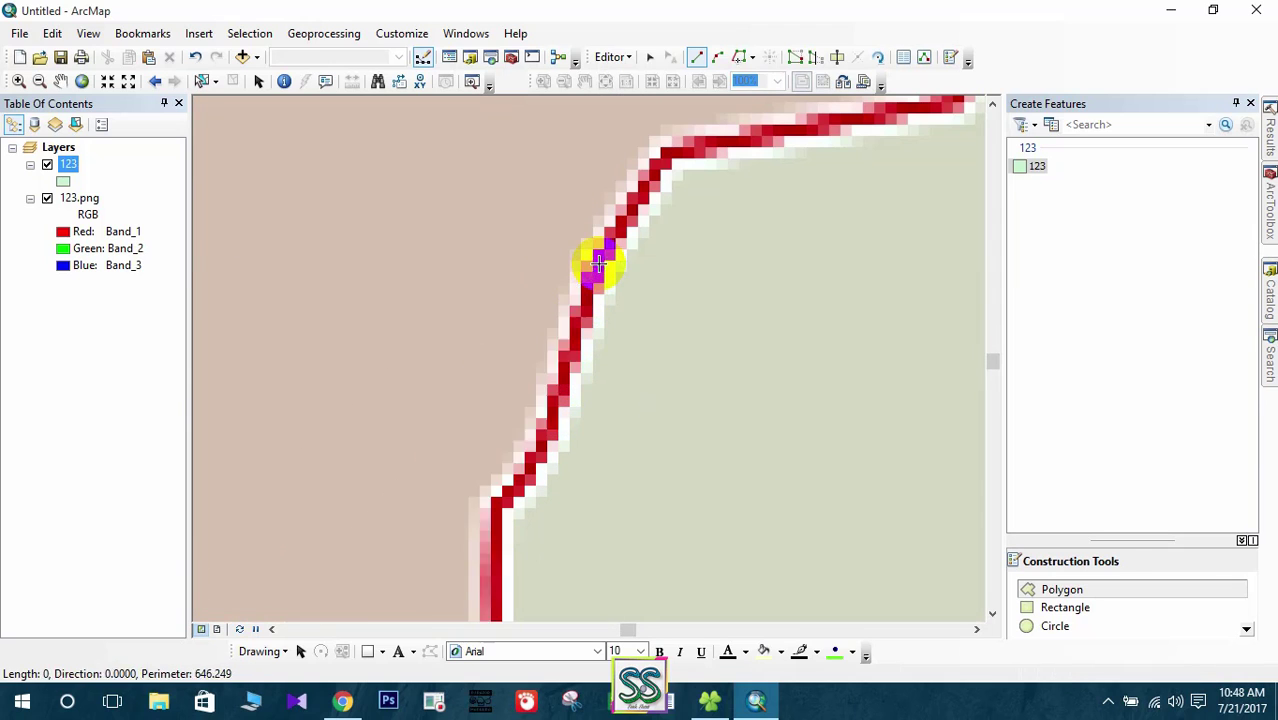
Round the upper bend with polygon vertices and follow the boundary eastward along its nearly horizontal stretch
{"action": "left_click", "coordinate": [610, 242]}
{"action": "left_click", "coordinate": [686, 148]}
{"action": "left_click", "coordinate": [716, 143]}
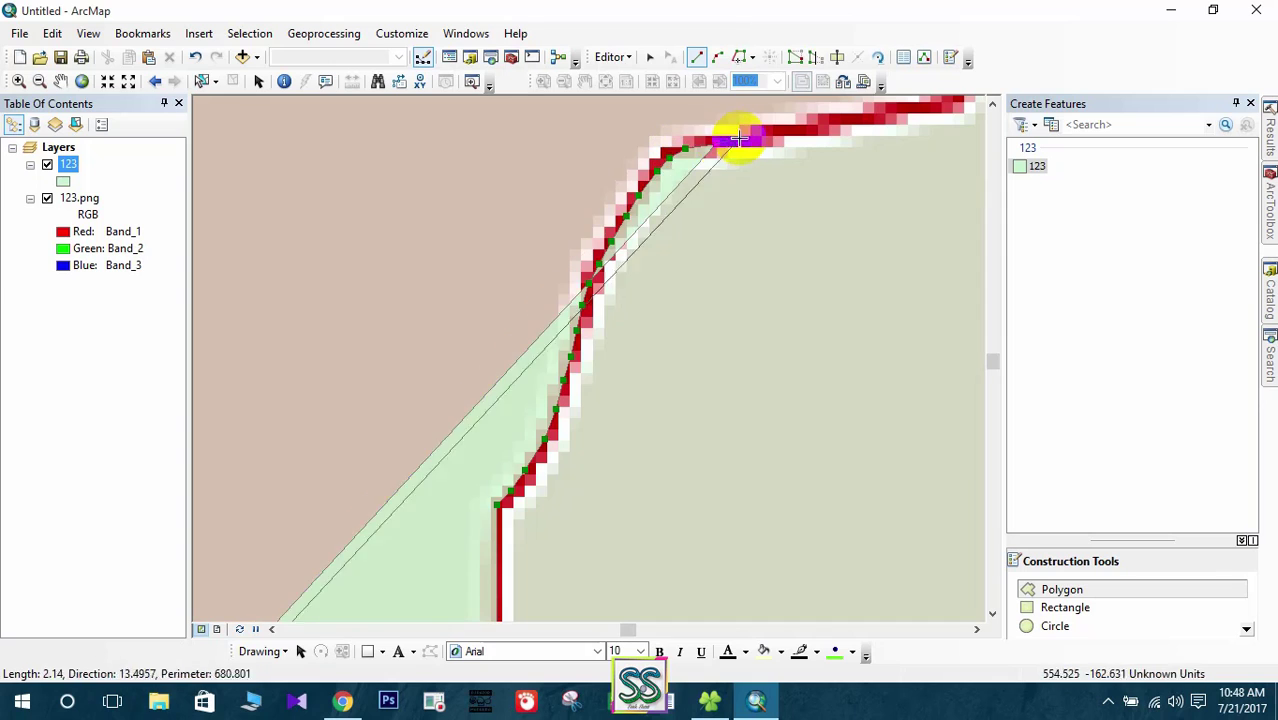
{"action": "left_click", "coordinate": [743, 137]}
{"action": "left_click", "coordinate": [742, 137]}
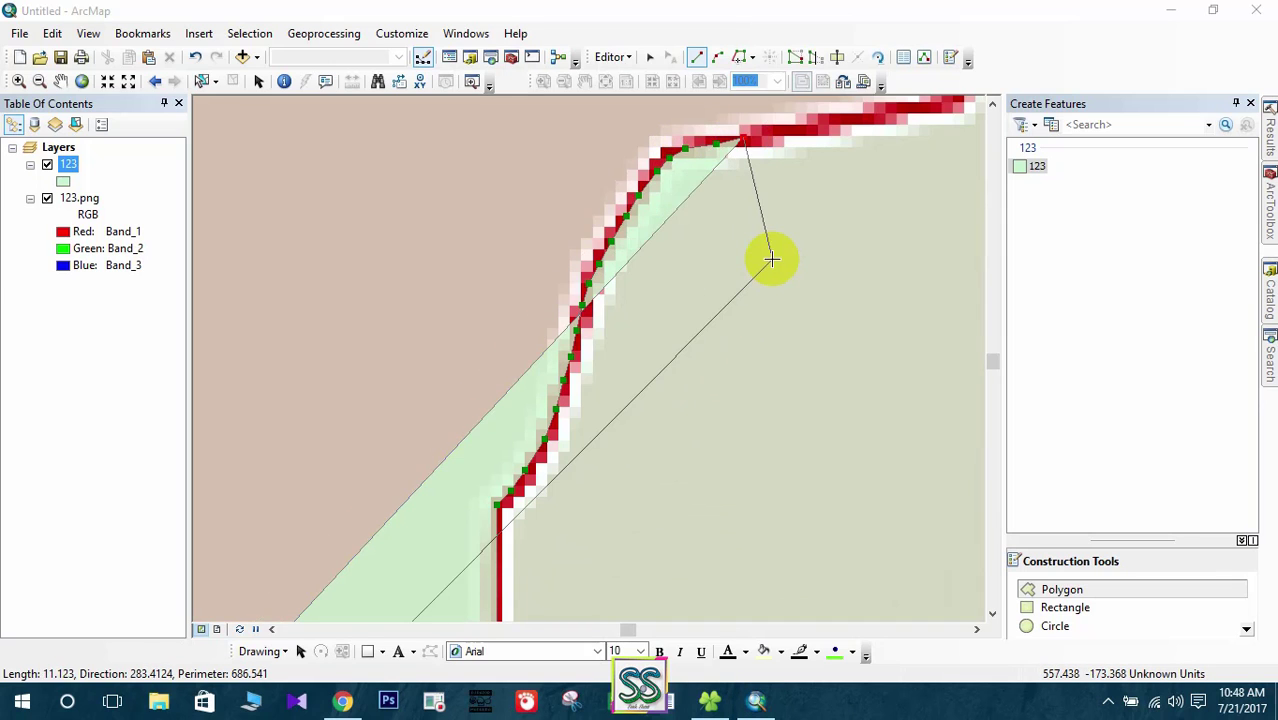
{"action": "left_click", "coordinate": [800, 125]}
Continue the polygon sketch east to the end of the horizontal stretch and around the corner where the boundary turns north
{"action": "left_click_drag", "start_coordinate": [845, 122], "coordinate": [388, 465]}
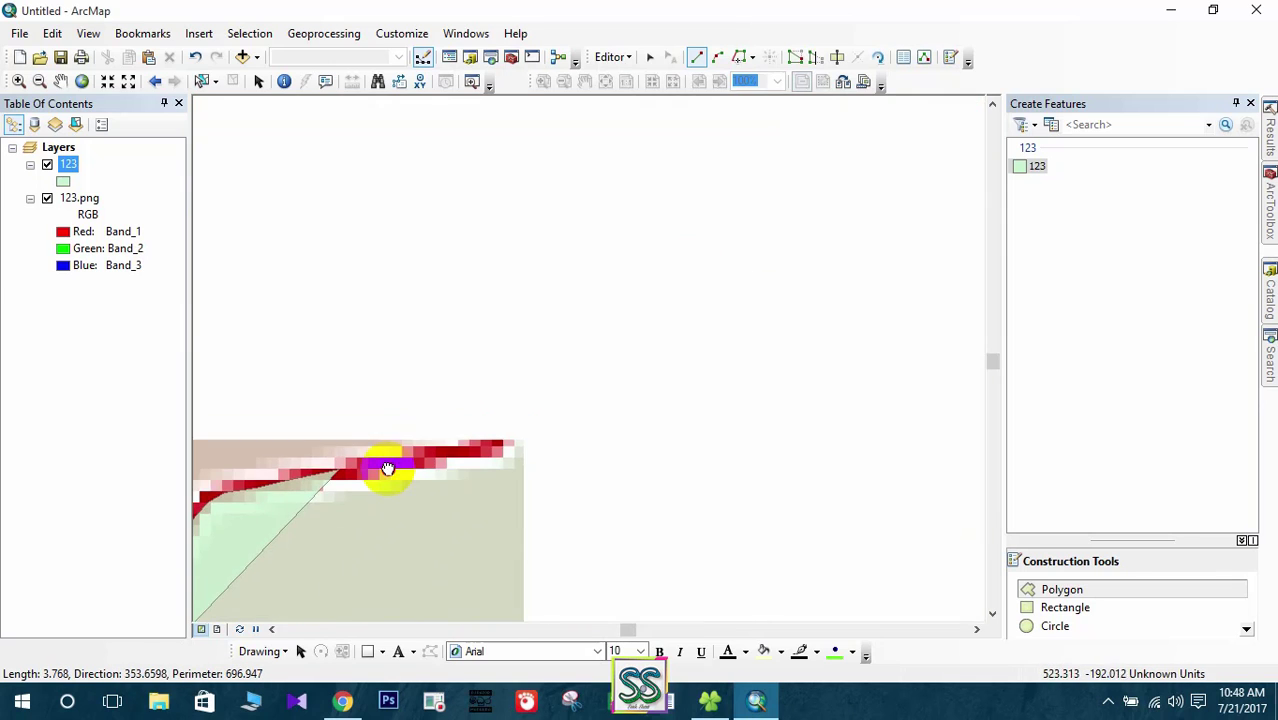
{"action": "left_click", "coordinate": [391, 460]}
{"action": "left_click", "coordinate": [439, 454]}
{"action": "left_click", "coordinate": [511, 420]}
{"action": "left_click", "coordinate": [520, 382]}
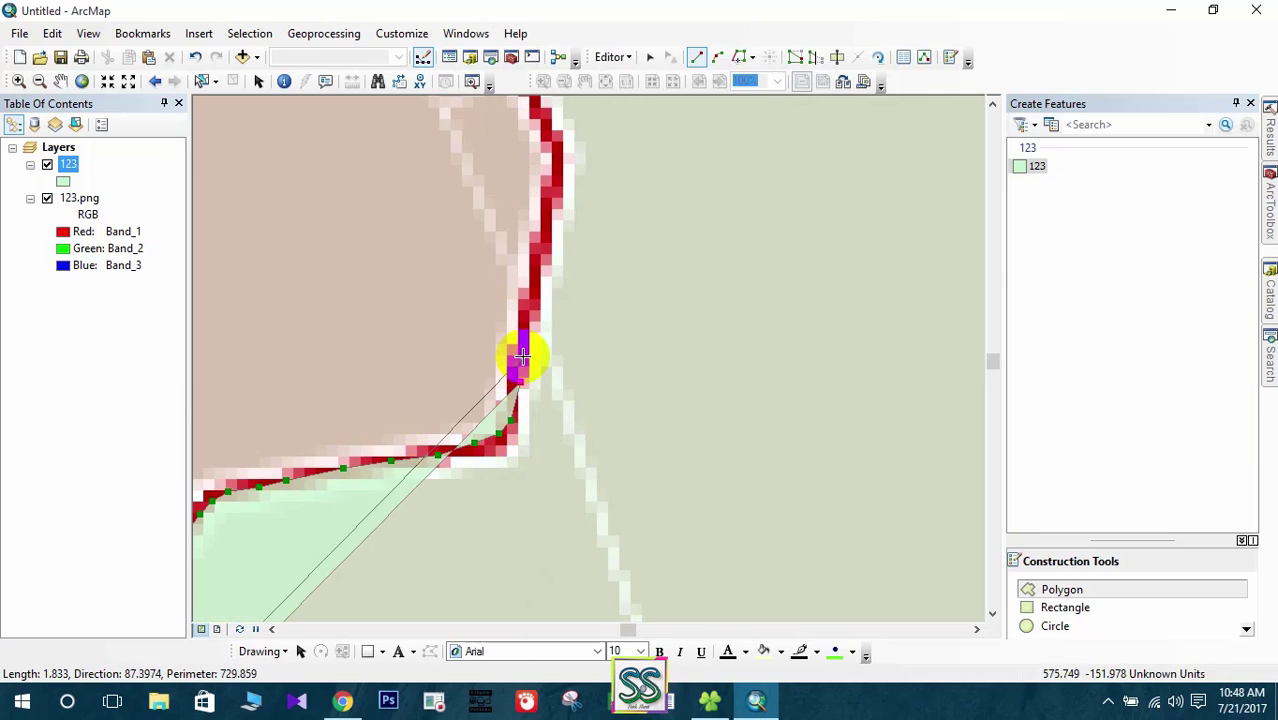
Trace the boundary north from the corner to the eastern bulge and around it toward the northwest
{"action": "left_click", "coordinate": [524, 347]}
{"action": "left_click", "coordinate": [530, 311]}
{"action": "left_click", "coordinate": [538, 244]}
{"action": "left_click", "coordinate": [553, 209]}
{"action": "left_click", "coordinate": [554, 176]}
{"action": "left_click", "coordinate": [557, 149]}
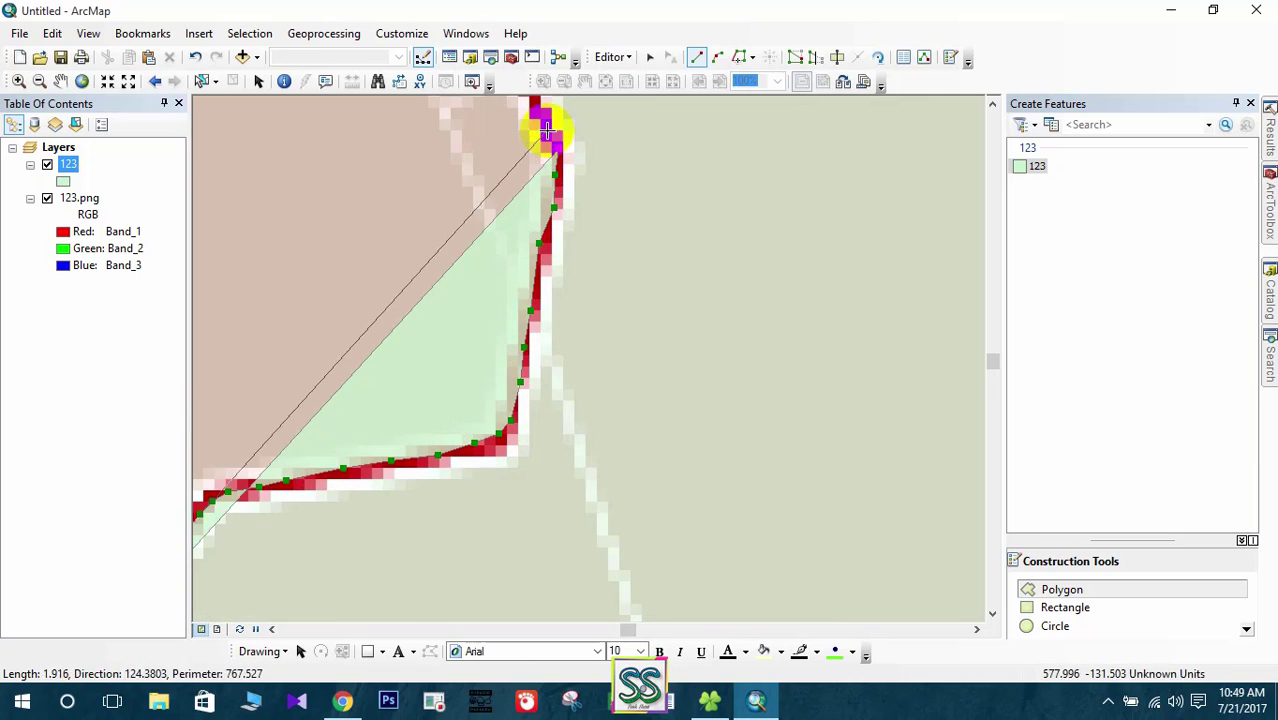
{"action": "left_click", "coordinate": [543, 128]}
Follow the diagonal boundary northwest with polygon vertices up to the bend beside the blue inlet
{"action": "left_click_drag", "start_coordinate": [513, 120], "coordinate": [570, 427]}
{"action": "left_click", "coordinate": [598, 413]}
{"action": "left_click", "coordinate": [586, 373]}
{"action": "left_click", "coordinate": [564, 344]}
{"action": "scroll", "coordinate": [546, 333], "scroll_direction": "up", "scroll_amount": 2}
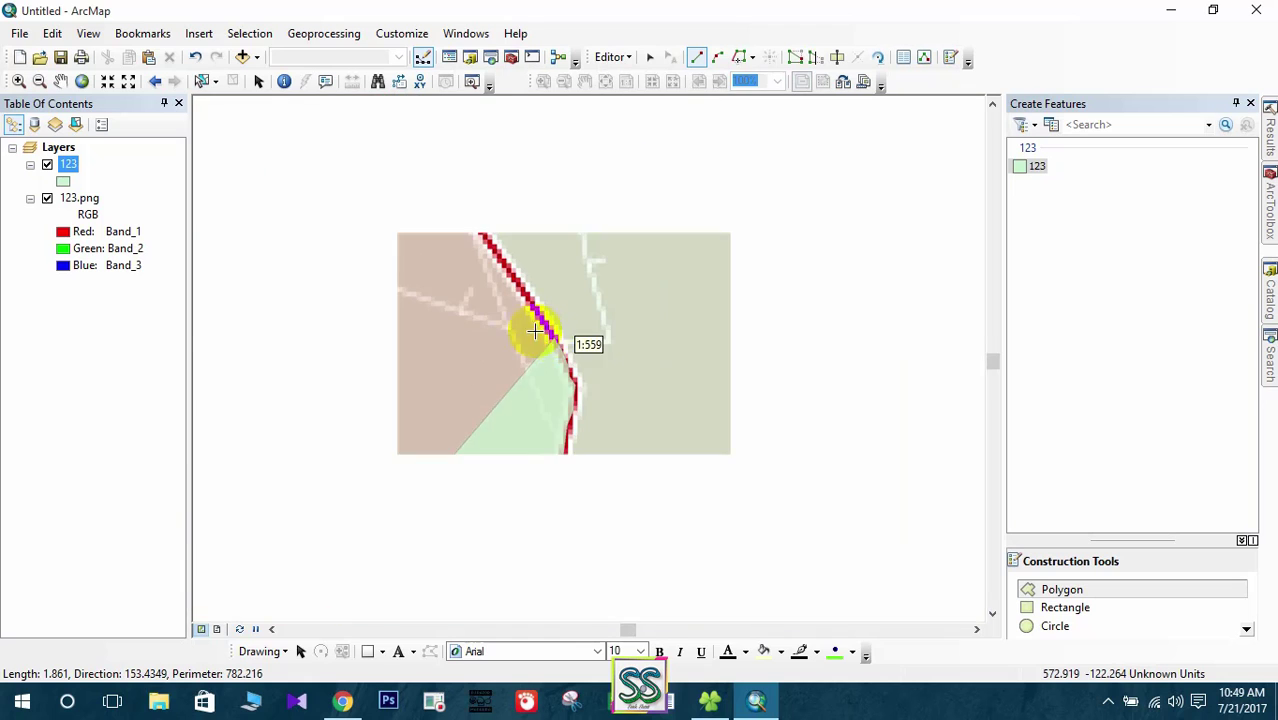
{"action": "left_click", "coordinate": [432, 168]}
{"action": "scroll", "coordinate": [440, 385], "scroll_direction": "down", "scroll_amount": 3}
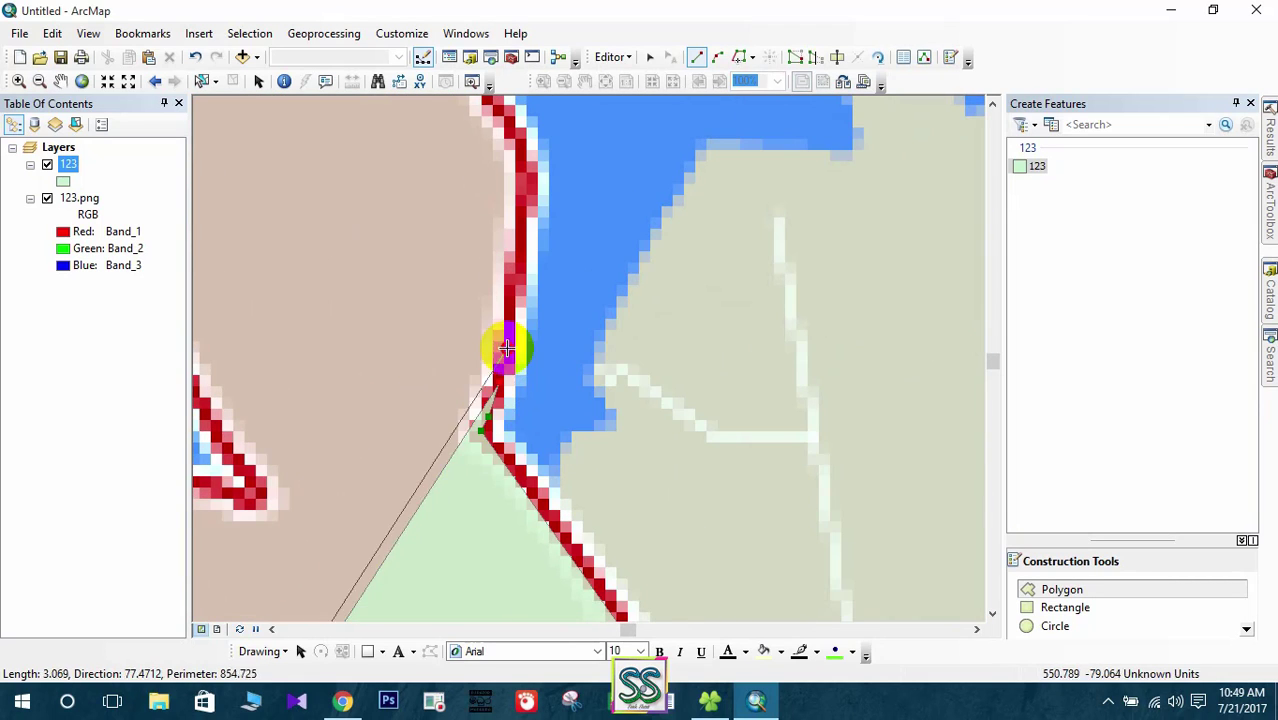
Trace the boundary north along the western shore of the eastern blue inlet
{"action": "left_click", "coordinate": [507, 348]}
{"action": "left_click", "coordinate": [519, 276]}
{"action": "left_click", "coordinate": [520, 217]}
{"action": "left_click", "coordinate": [522, 137]}
{"action": "left_click", "coordinate": [514, 122]}
Trace the eastern shore of the northern peninsula with polygon vertices toward its tip
{"action": "left_click_drag", "start_coordinate": [442, 129], "coordinate": [542, 408]}
{"action": "left_click", "coordinate": [597, 388]}
{"action": "left_click", "coordinate": [588, 375]}
{"action": "left_click", "coordinate": [583, 351]}
{"action": "left_click", "coordinate": [588, 318]}
{"action": "left_click", "coordinate": [587, 286]}
{"action": "left_click", "coordinate": [586, 254]}
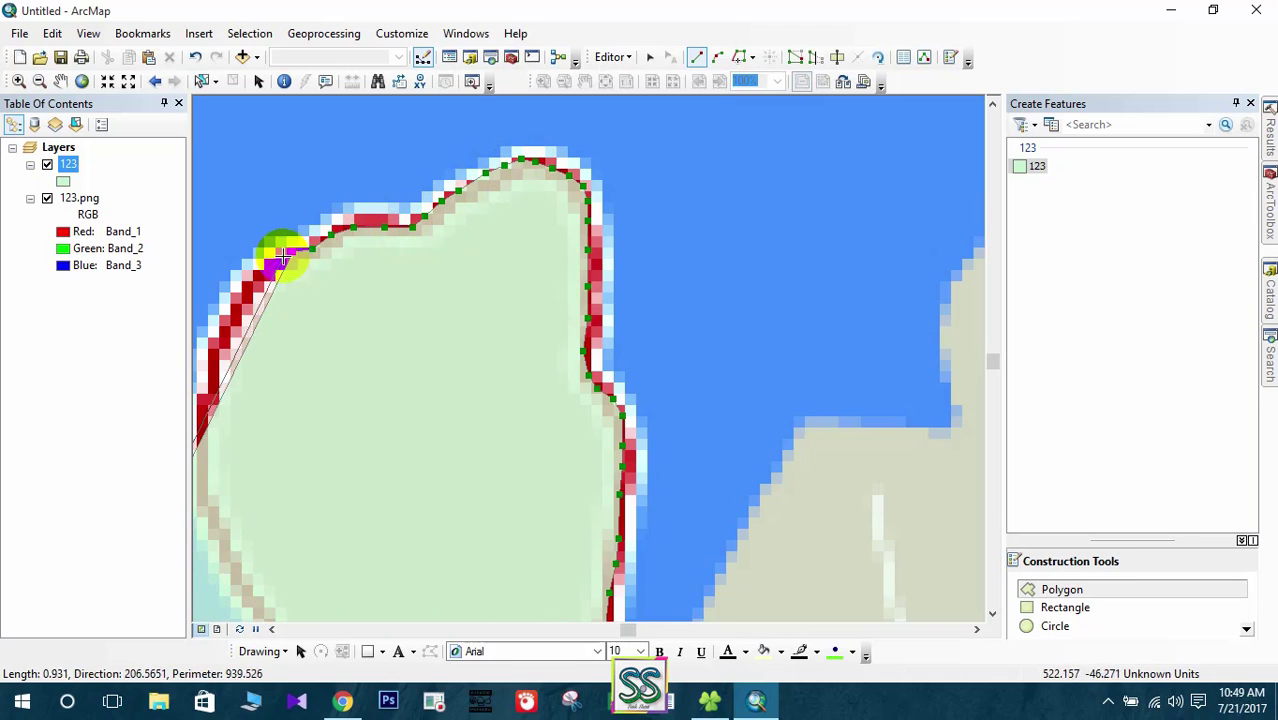
Trace the peninsula's western shore southward and around the pointed inner end of the bay
{"action": "left_click_drag", "start_coordinate": [238, 380], "coordinate": [394, 235]}
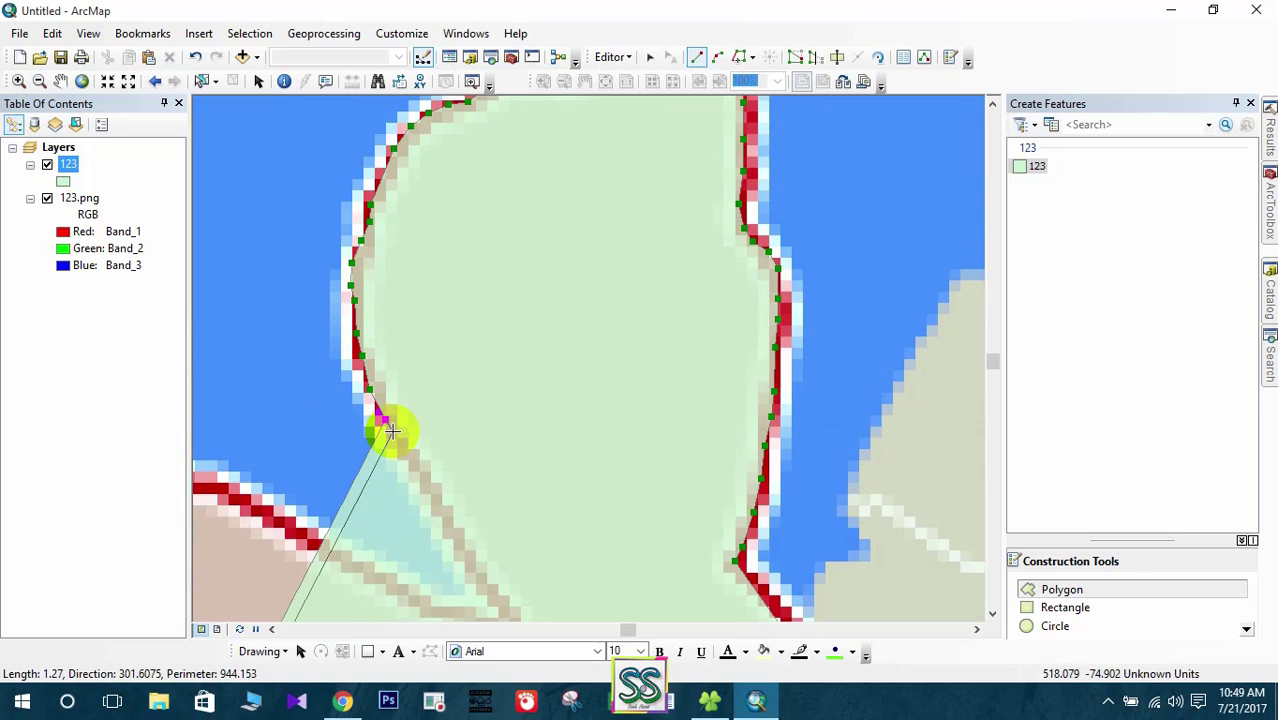
{"action": "left_click_drag", "start_coordinate": [470, 567], "coordinate": [381, 300]}
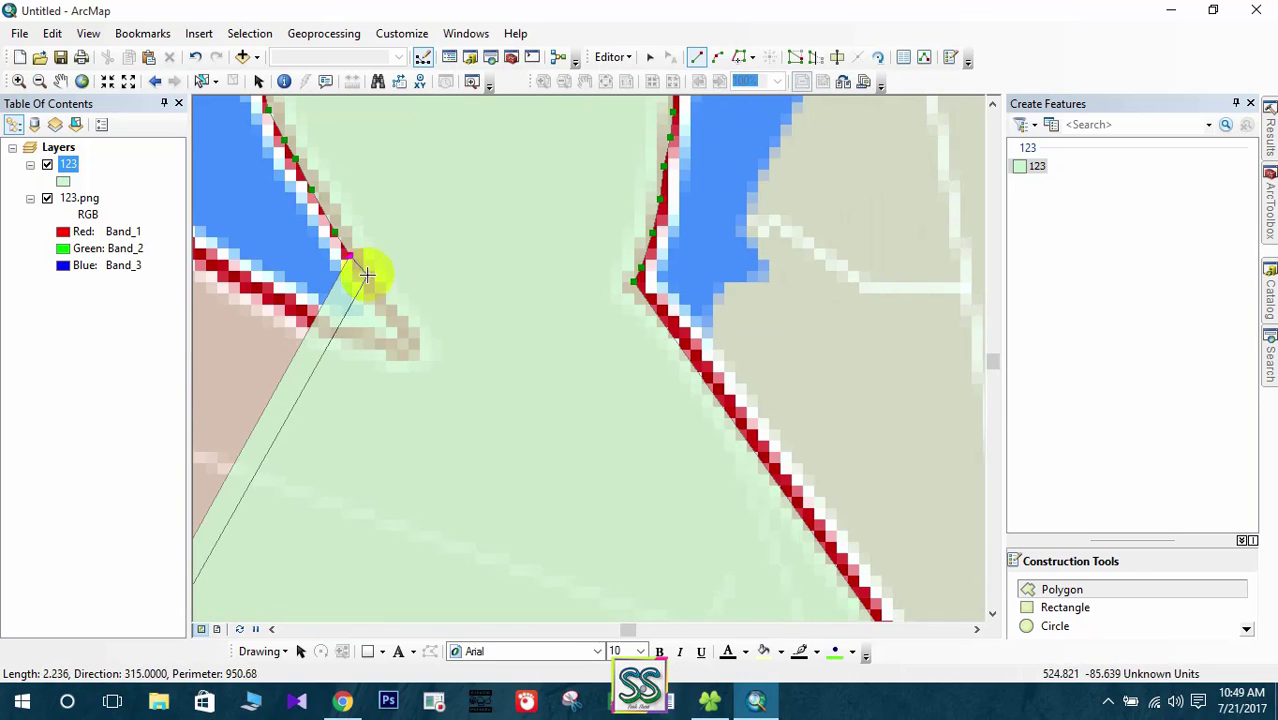
{"action": "left_click", "coordinate": [370, 281]}
{"action": "left_click", "coordinate": [378, 298]}
{"action": "left_click", "coordinate": [396, 322]}
{"action": "left_click", "coordinate": [408, 335]}
{"action": "left_click", "coordinate": [414, 348]}
{"action": "left_click", "coordinate": [400, 354]}
{"action": "left_click", "coordinate": [362, 344]}
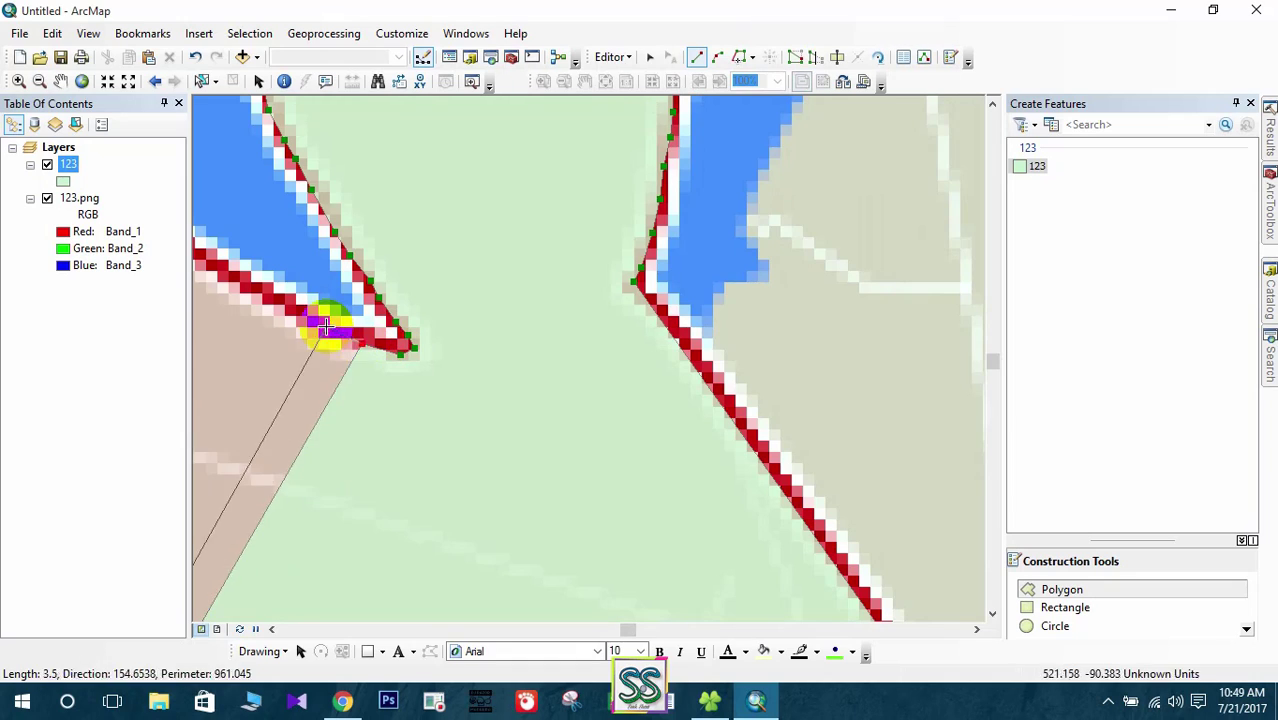
Follow the bay's southern shore northwest with polygon vertices and round the broad headland to its western side
{"action": "left_click", "coordinate": [326, 326]}
{"action": "left_click", "coordinate": [290, 302]}
{"action": "left_click", "coordinate": [263, 289]}
{"action": "left_click_drag", "start_coordinate": [250, 283], "coordinate": [680, 452]}
{"action": "left_click", "coordinate": [642, 434]}
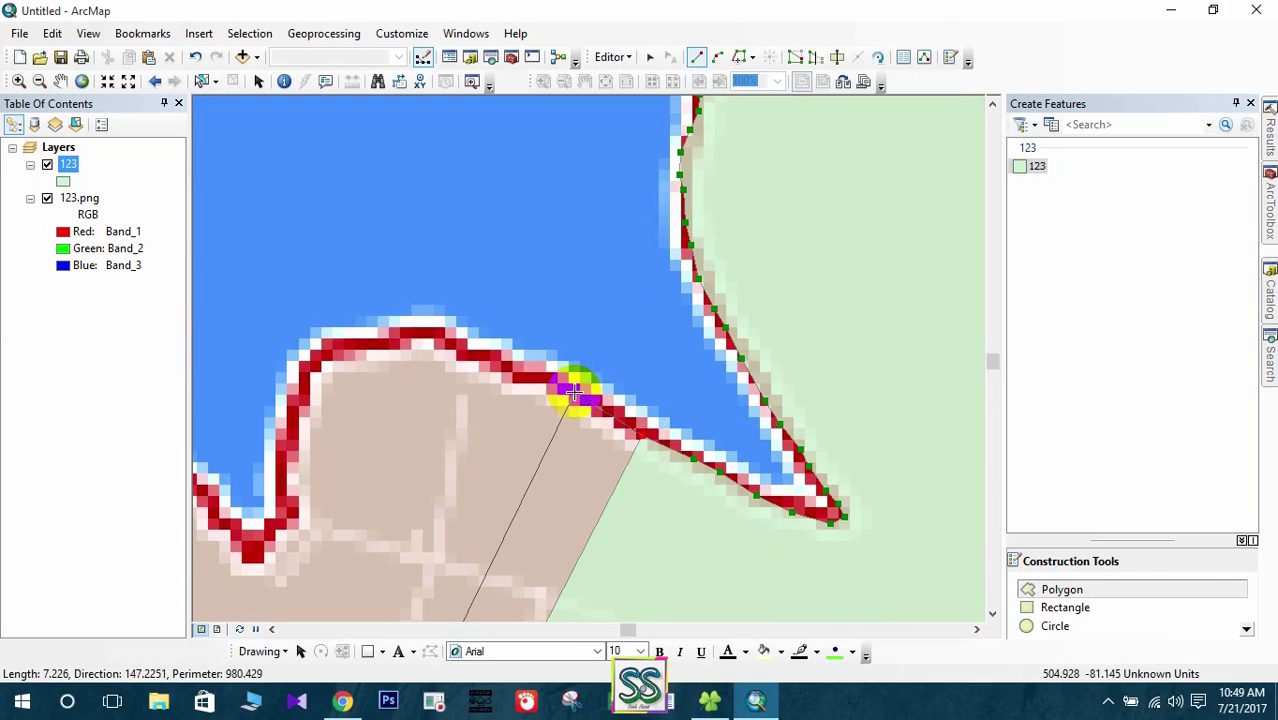
{"action": "mouse_move", "coordinate": [574, 393]}
{"action": "left_mouse_down"}
{"action": "mouse_move", "coordinate": [508, 354]}
{"action": "mouse_move", "coordinate": [400, 330]}
{"action": "mouse_move", "coordinate": [310, 357]}
{"action": "left_mouse_up"}
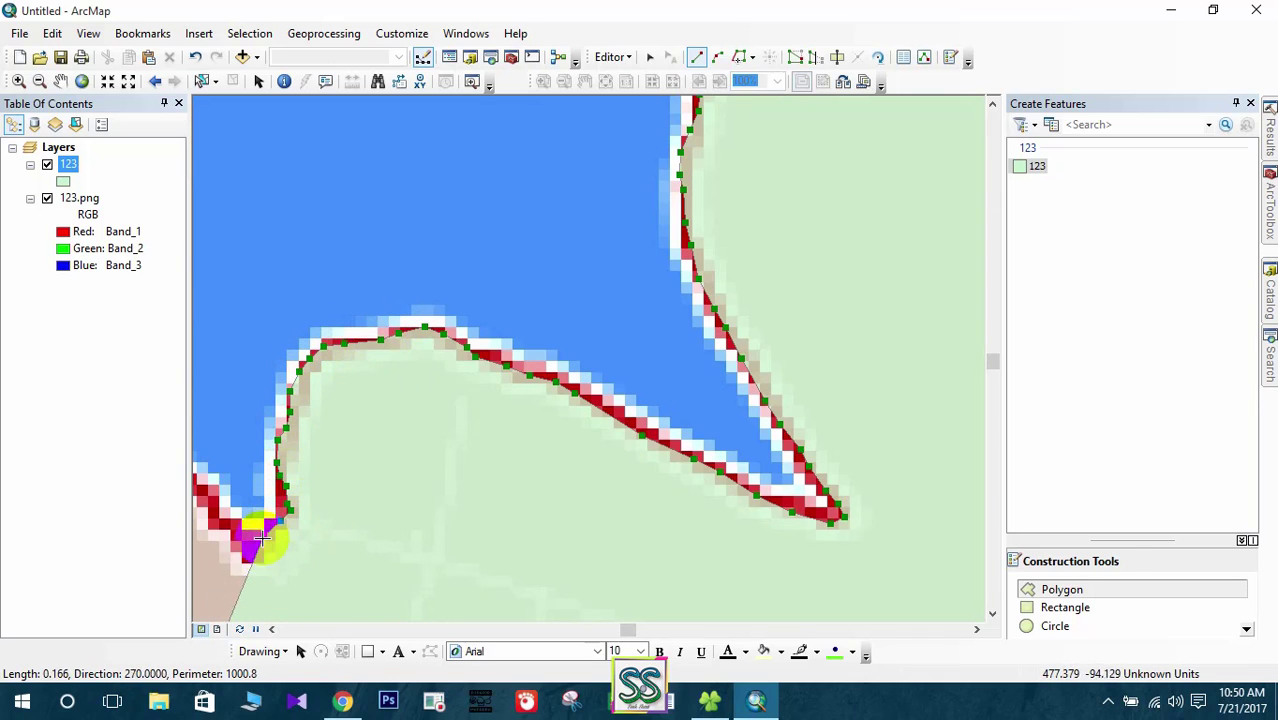
Trace the jagged coastline westward around the narrow headland and the wider one beside it, including the notches between them
{"action": "mouse_move", "coordinate": [229, 527]}
{"action": "left_mouse_down"}
{"action": "mouse_move", "coordinate": [704, 441]}
{"action": "mouse_move", "coordinate": [645, 380]}
{"action": "mouse_move", "coordinate": [605, 414]}
{"action": "mouse_move", "coordinate": [590, 458]}
{"action": "left_mouse_up"}
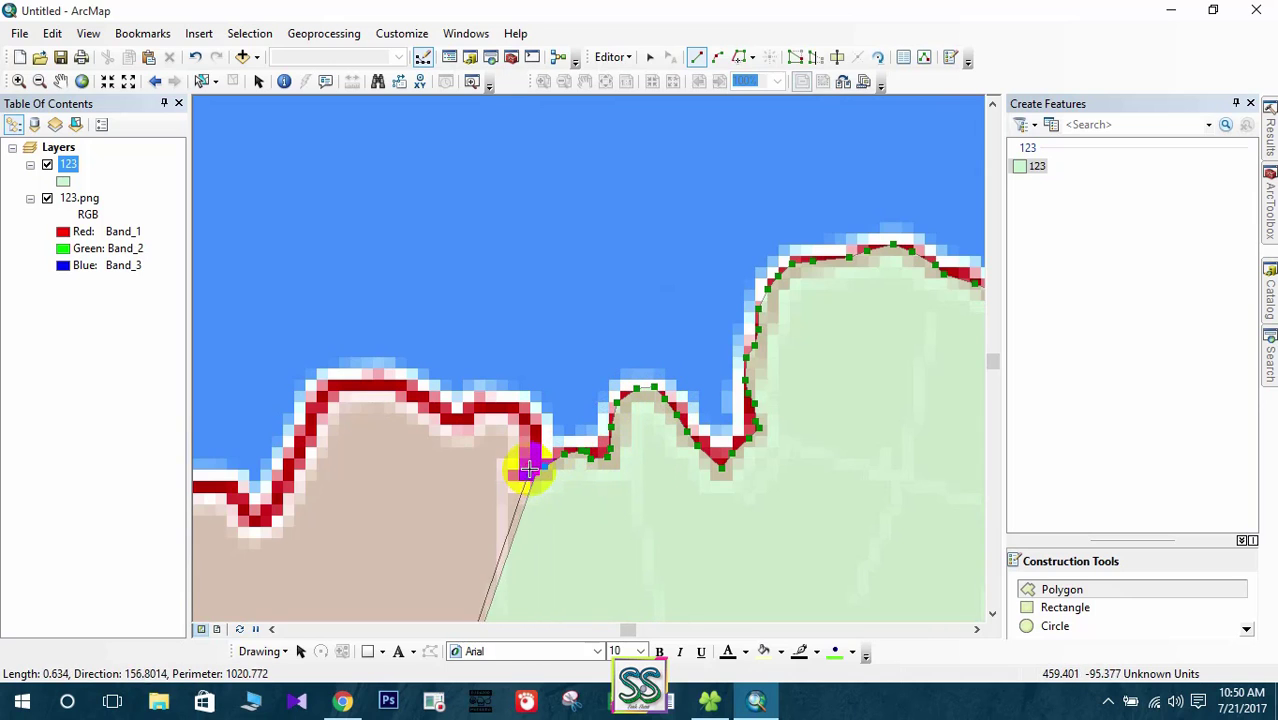
{"action": "mouse_move", "coordinate": [518, 403]}
{"action": "left_mouse_down"}
{"action": "mouse_move", "coordinate": [469, 408]}
{"action": "mouse_move", "coordinate": [382, 384]}
{"action": "mouse_move", "coordinate": [320, 394]}
{"action": "mouse_move", "coordinate": [289, 451]}
{"action": "left_mouse_up"}
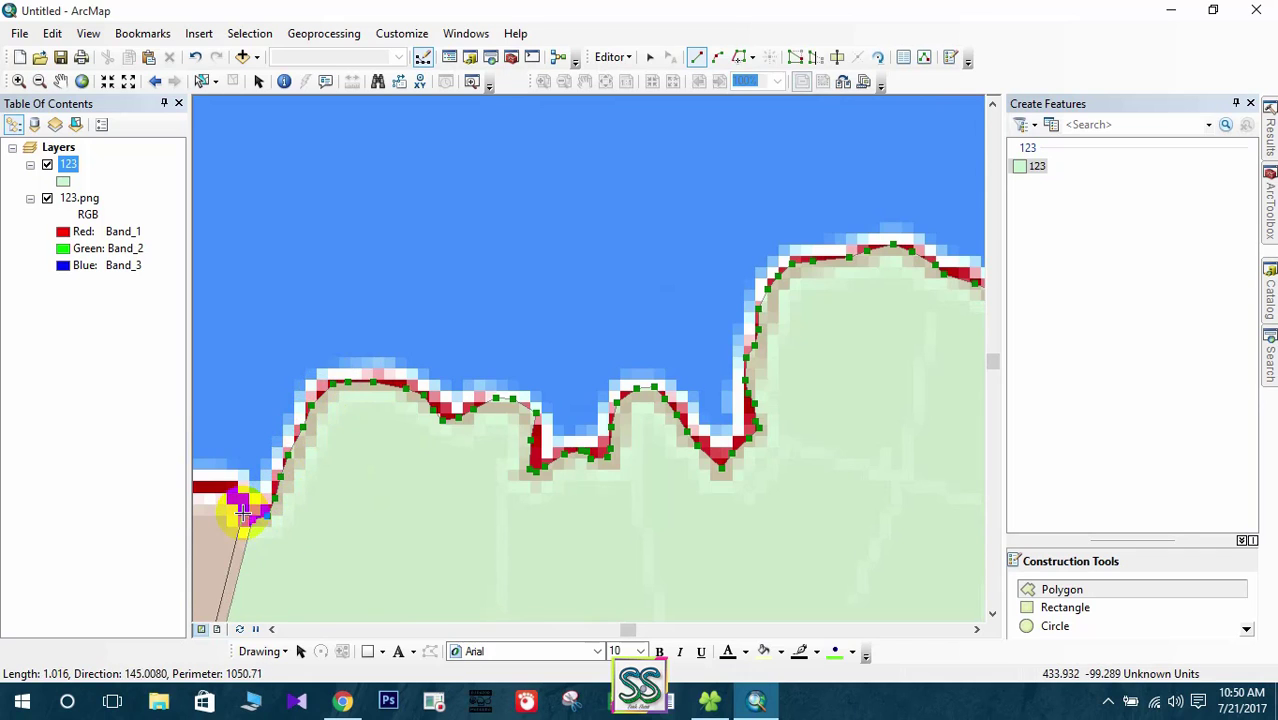
Trace the small flat-topped headland westward to the notch beside the large rounded peninsula
{"action": "left_click_drag", "start_coordinate": [233, 497], "coordinate": [706, 296]}
{"action": "left_click", "coordinate": [692, 287]}
{"action": "left_click", "coordinate": [672, 286]}
{"action": "left_click", "coordinate": [650, 304]}
{"action": "left_click", "coordinate": [629, 327]}
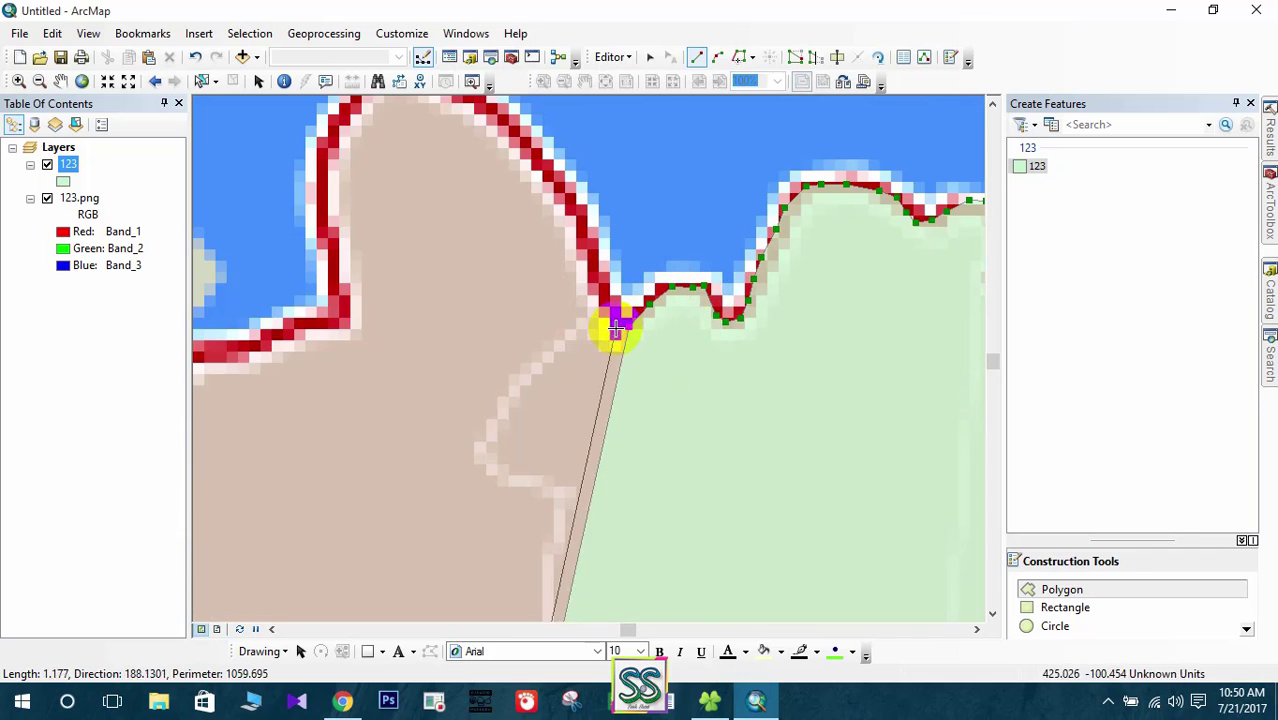
Add polygon vertices around the notch and northwest up the eastern shore of the large rounded peninsula
{"action": "left_click", "coordinate": [616, 328]}
{"action": "left_click", "coordinate": [611, 307]}
{"action": "left_click", "coordinate": [606, 291]}
{"action": "left_click", "coordinate": [596, 257]}
{"action": "left_click", "coordinate": [578, 220]}
{"action": "left_click", "coordinate": [574, 194]}
Round the top of the large peninsula with polygon vertices and trace its western shore down to the inner corner
{"action": "left_click_drag", "start_coordinate": [449, 174], "coordinate": [522, 341]}
{"action": "left_click", "coordinate": [623, 343]}
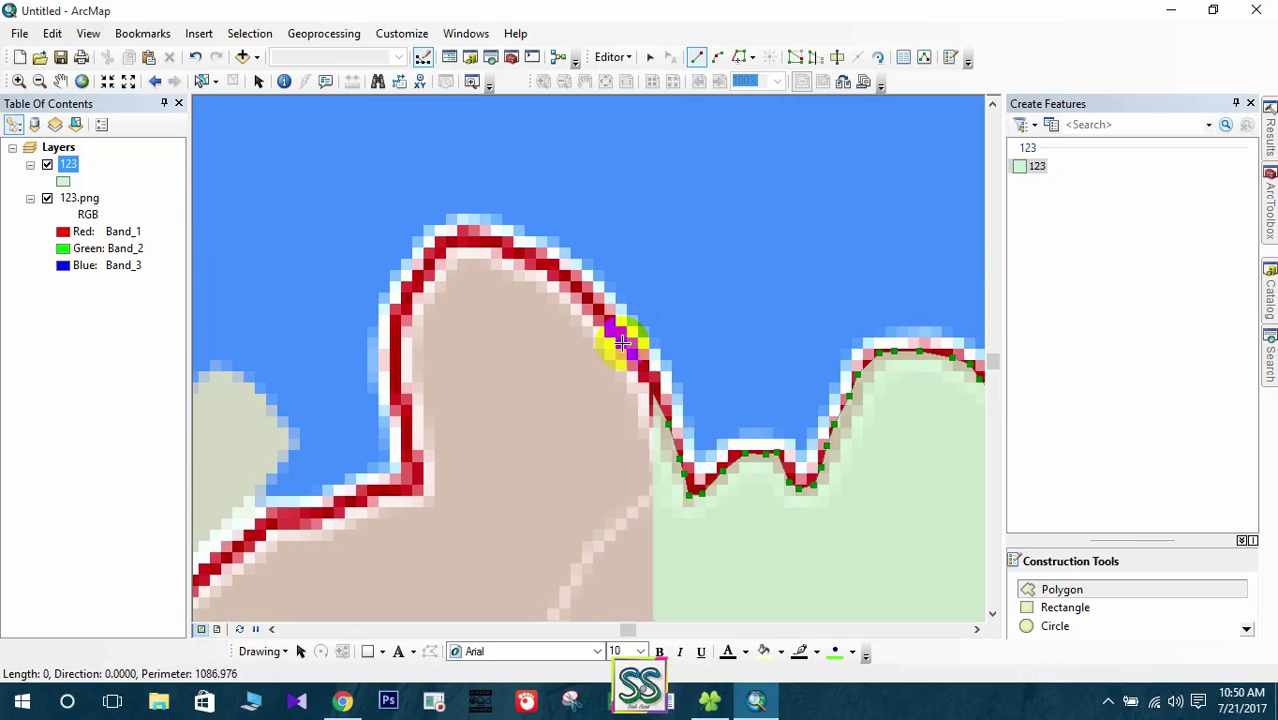
{"action": "left_click", "coordinate": [611, 312]}
{"action": "left_click", "coordinate": [590, 302]}
{"action": "mouse_move", "coordinate": [568, 283]}
{"action": "left_mouse_down"}
{"action": "mouse_move", "coordinate": [462, 228]}
{"action": "mouse_move", "coordinate": [399, 277]}
{"action": "mouse_move", "coordinate": [387, 350]}
{"action": "left_mouse_up"}
{"action": "left_click_drag", "start_coordinate": [395, 408], "coordinate": [415, 466]}
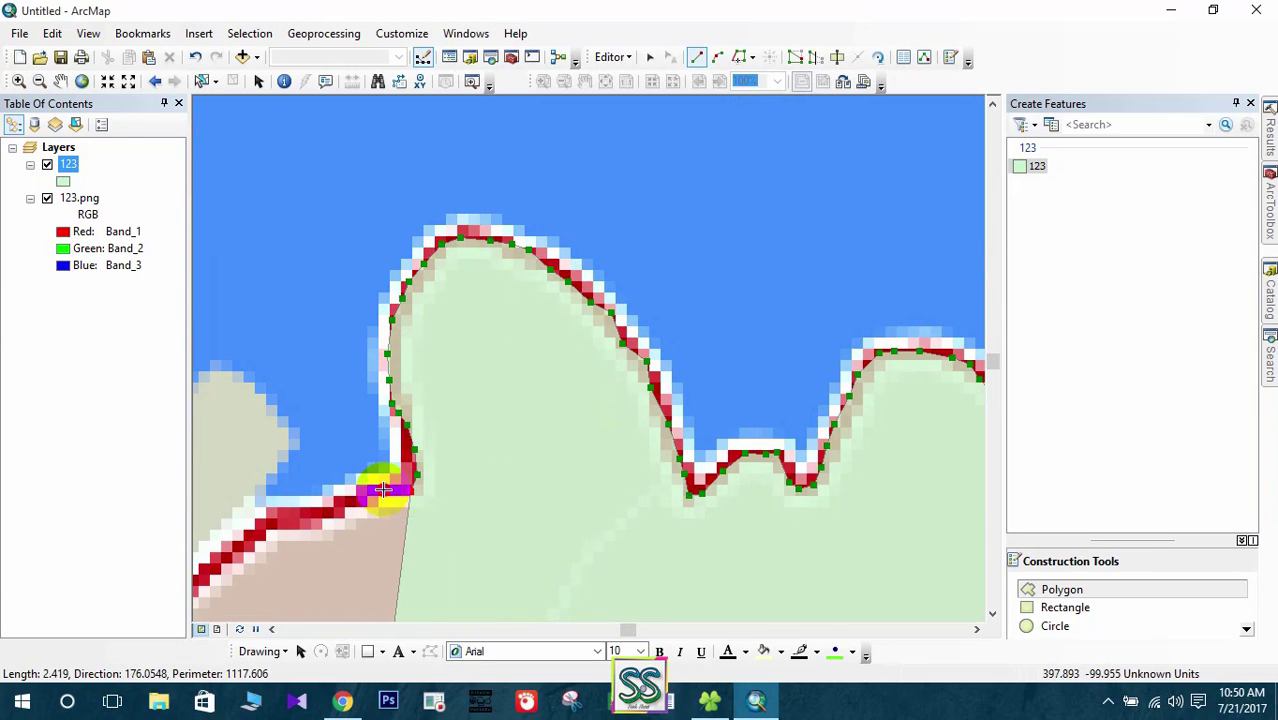
Trace the boundary west from the peninsula's inner corner along the shore to where it turns southwest inland
{"action": "left_click", "coordinate": [384, 490]}
{"action": "left_click", "coordinate": [361, 490]}
{"action": "left_click", "coordinate": [341, 504]}
{"action": "left_click", "coordinate": [304, 515]}
{"action": "left_click_drag", "start_coordinate": [304, 515], "coordinate": [582, 261]}
{"action": "left_click", "coordinate": [558, 263]}
{"action": "left_click", "coordinate": [526, 264]}
{"action": "left_click", "coordinate": [508, 295]}
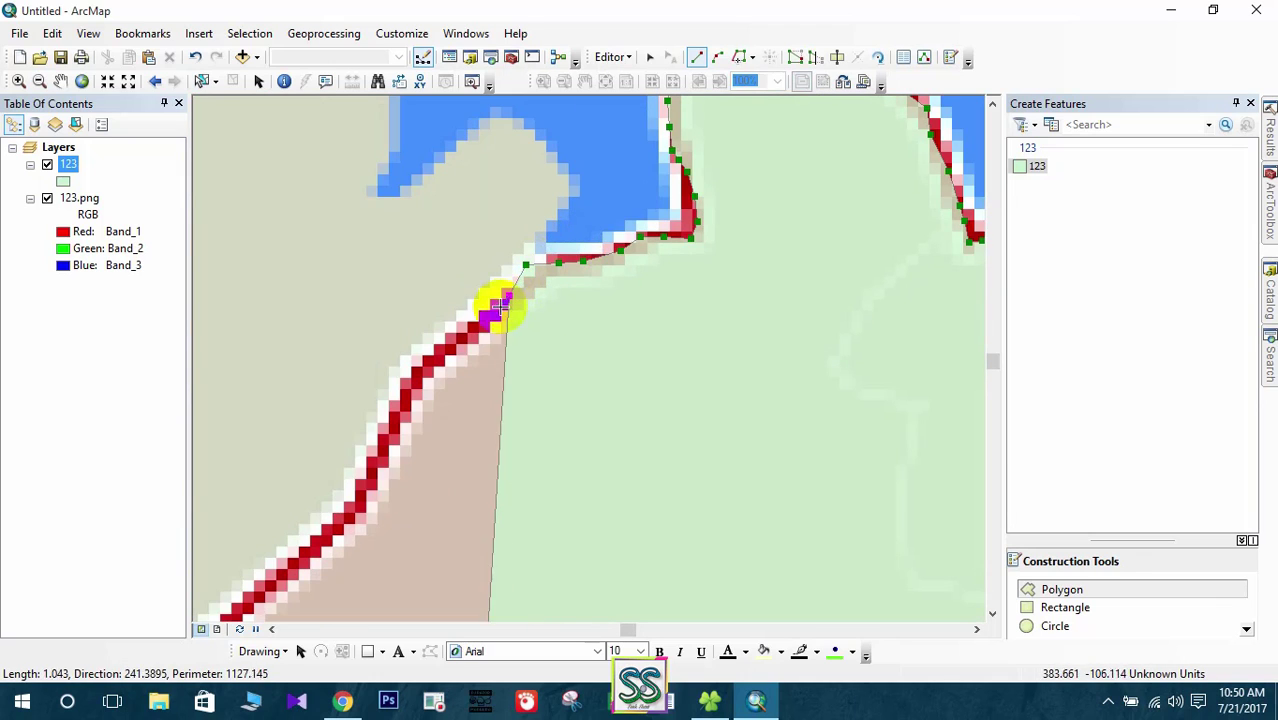
Add polygon vertices along the red border as it runs southwest inland from the bay shore
{"action": "left_click_drag", "start_coordinate": [500, 305], "coordinate": [415, 378]}
{"action": "left_click", "coordinate": [386, 433]}
{"action": "left_click_drag", "start_coordinate": [356, 489], "coordinate": [498, 203]}
{"action": "left_click", "coordinate": [512, 184]}
{"action": "left_click", "coordinate": [503, 197]}
{"action": "left_click", "coordinate": [495, 213]}
{"action": "left_click", "coordinate": [483, 231]}
{"action": "left_click", "coordinate": [474, 243]}
Trace the curved inland border south to its westernmost bend with closely spaced polygon vertices
{"action": "mouse_move", "coordinate": [455, 260]}
{"action": "left_mouse_down"}
{"action": "mouse_move", "coordinate": [305, 391]}
{"action": "mouse_move", "coordinate": [355, 397]}
{"action": "mouse_move", "coordinate": [608, 138]}
{"action": "left_mouse_up"}
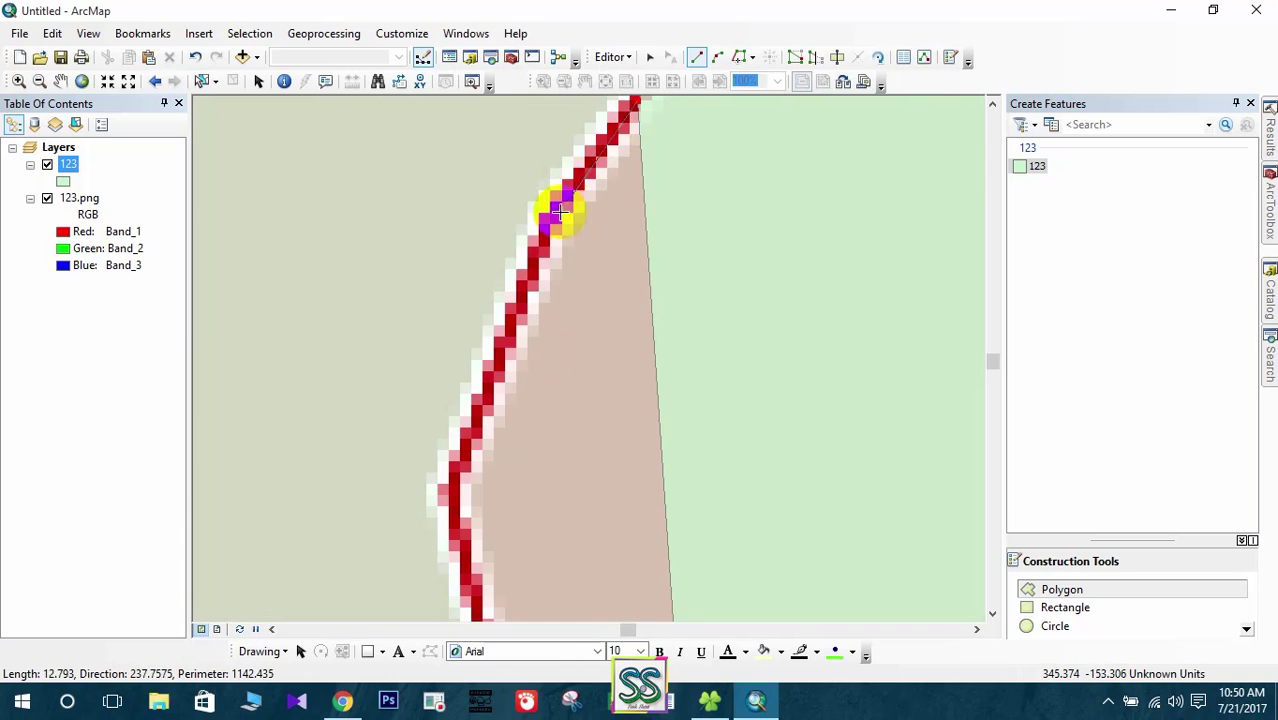
{"action": "left_click", "coordinate": [576, 178]}
{"action": "left_click", "coordinate": [558, 210]}
{"action": "left_click", "coordinate": [547, 234]}
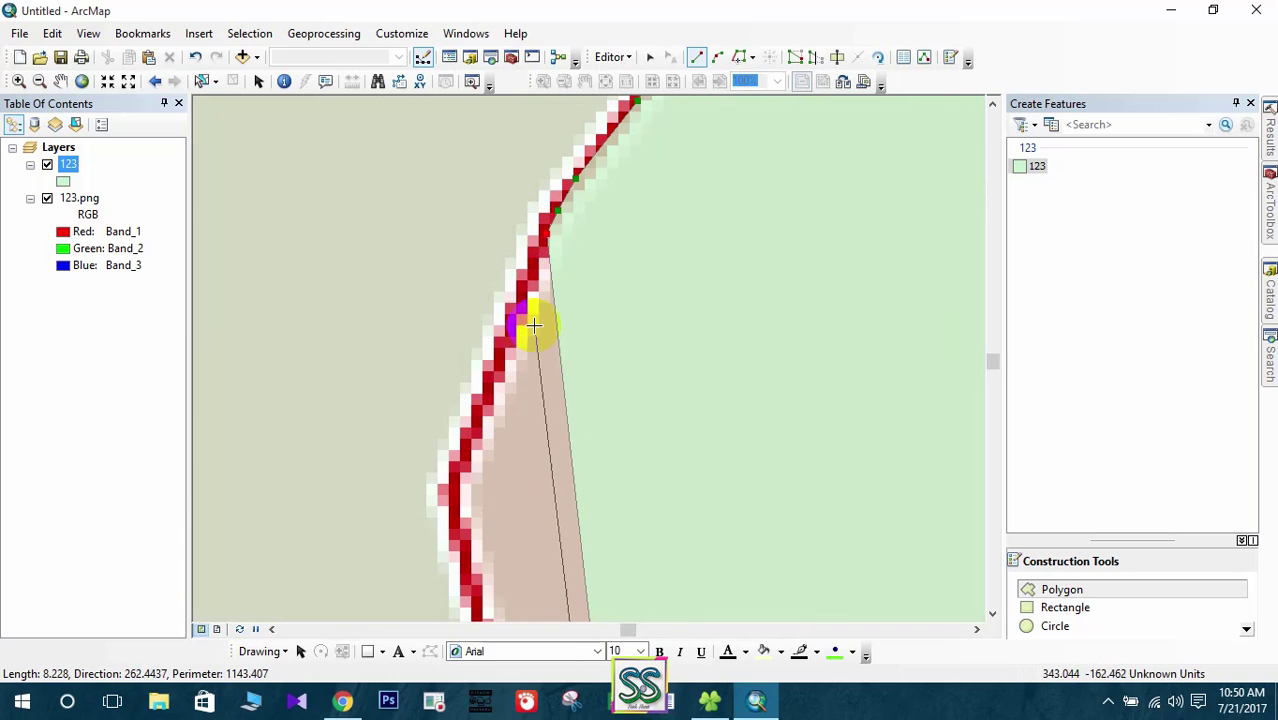
{"action": "mouse_move", "coordinate": [533, 326]}
{"action": "left_mouse_down"}
{"action": "mouse_move", "coordinate": [496, 337]}
{"action": "mouse_move", "coordinate": [479, 360]}
{"action": "mouse_move", "coordinate": [466, 434]}
{"action": "left_mouse_up"}
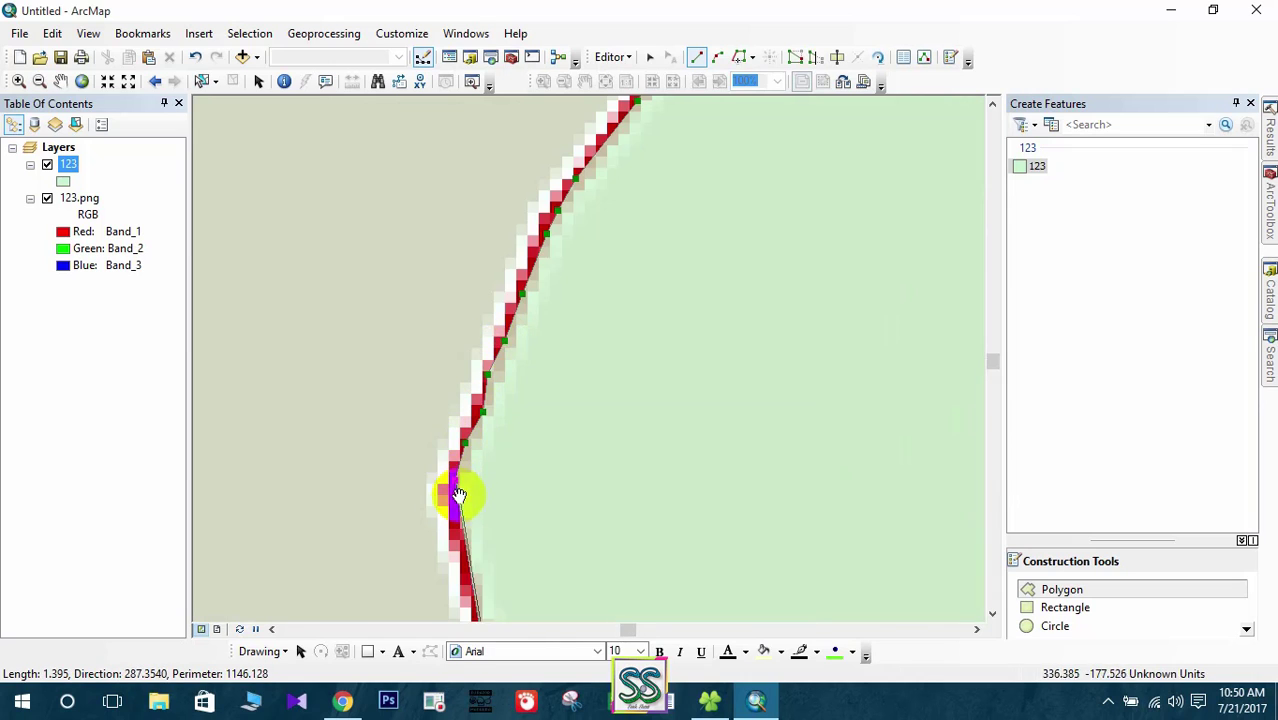
Trace the border south from the westernmost bend and around the sharp corner where it turns west
{"action": "left_click_drag", "start_coordinate": [458, 495], "coordinate": [355, 167]}
{"action": "left_click", "coordinate": [377, 293]}
{"action": "left_click", "coordinate": [390, 328]}
{"action": "left_click", "coordinate": [392, 360]}
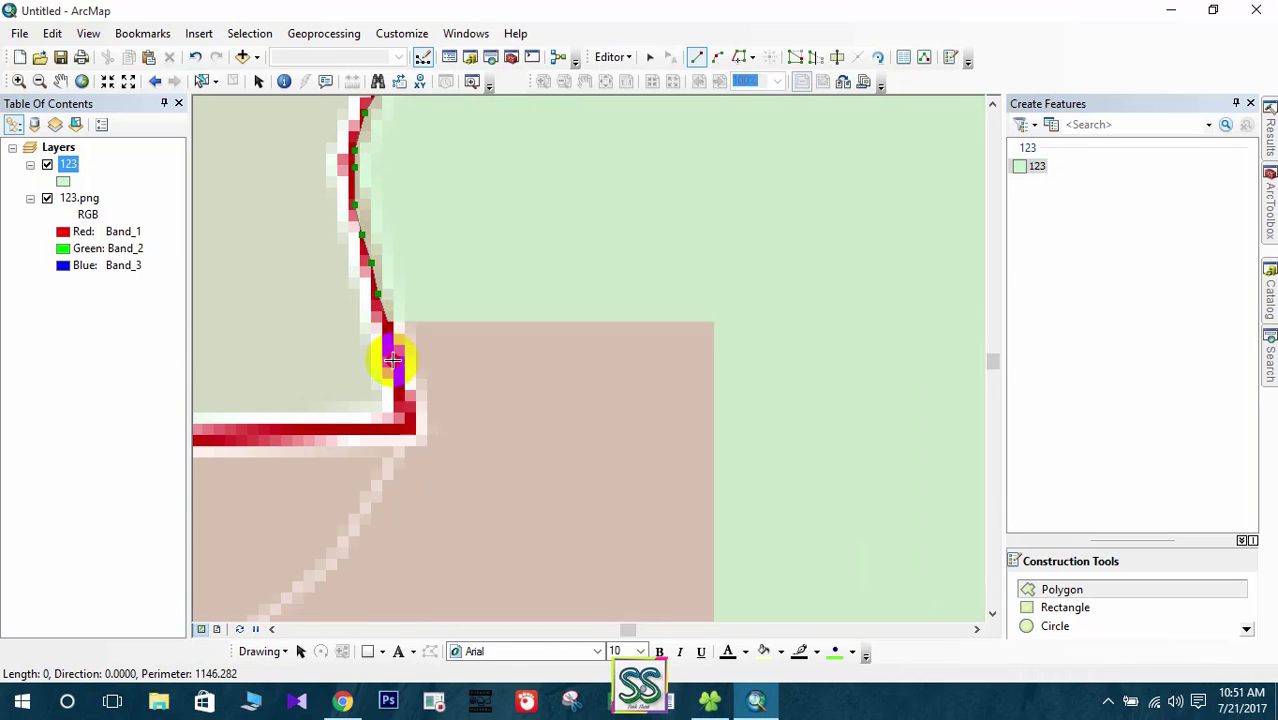
{"action": "left_click", "coordinate": [398, 396]}
{"action": "left_click", "coordinate": [408, 424]}
{"action": "left_click", "coordinate": [387, 432]}
Add polygon vertices westward along the nearly straight border to the path junction southeast of Rudina
{"action": "left_click_drag", "start_coordinate": [286, 425], "coordinate": [692, 433]}
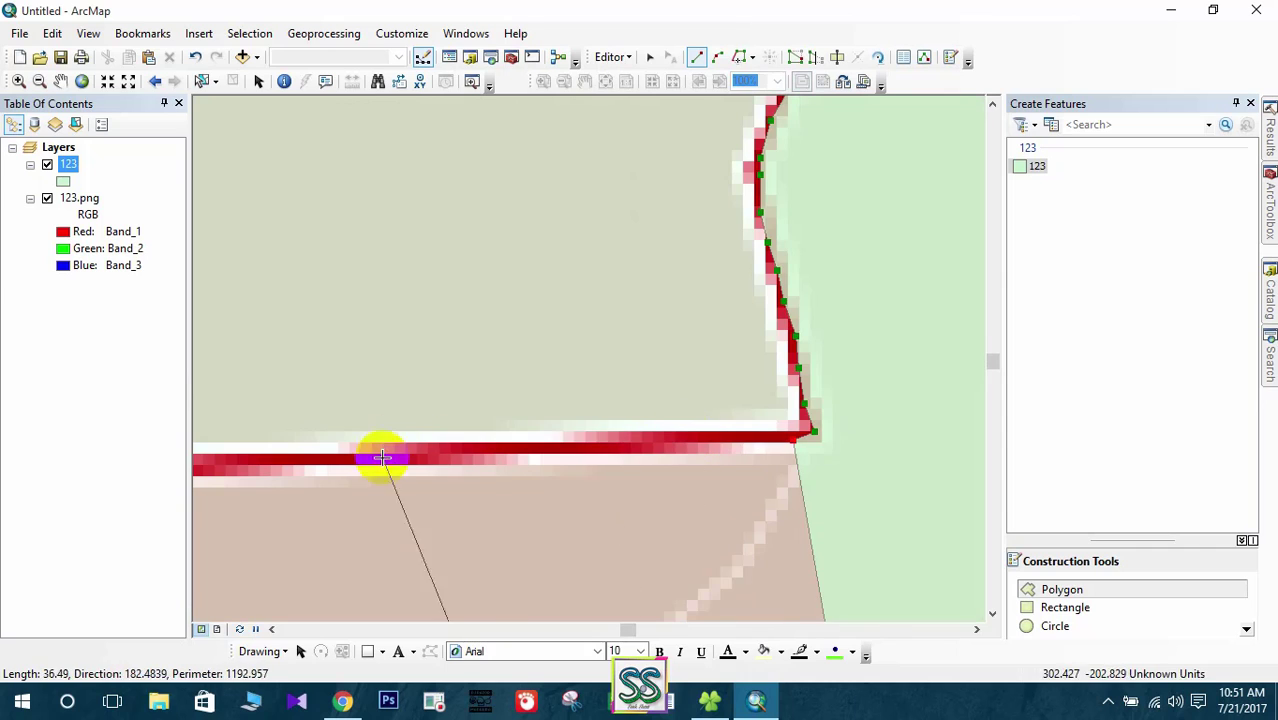
{"action": "mouse_move", "coordinate": [603, 432]}
{"action": "left_mouse_down"}
{"action": "mouse_move", "coordinate": [362, 457]}
{"action": "mouse_move", "coordinate": [733, 385]}
{"action": "left_mouse_up"}
{"action": "left_click", "coordinate": [612, 376]}
{"action": "left_click", "coordinate": [594, 386]}
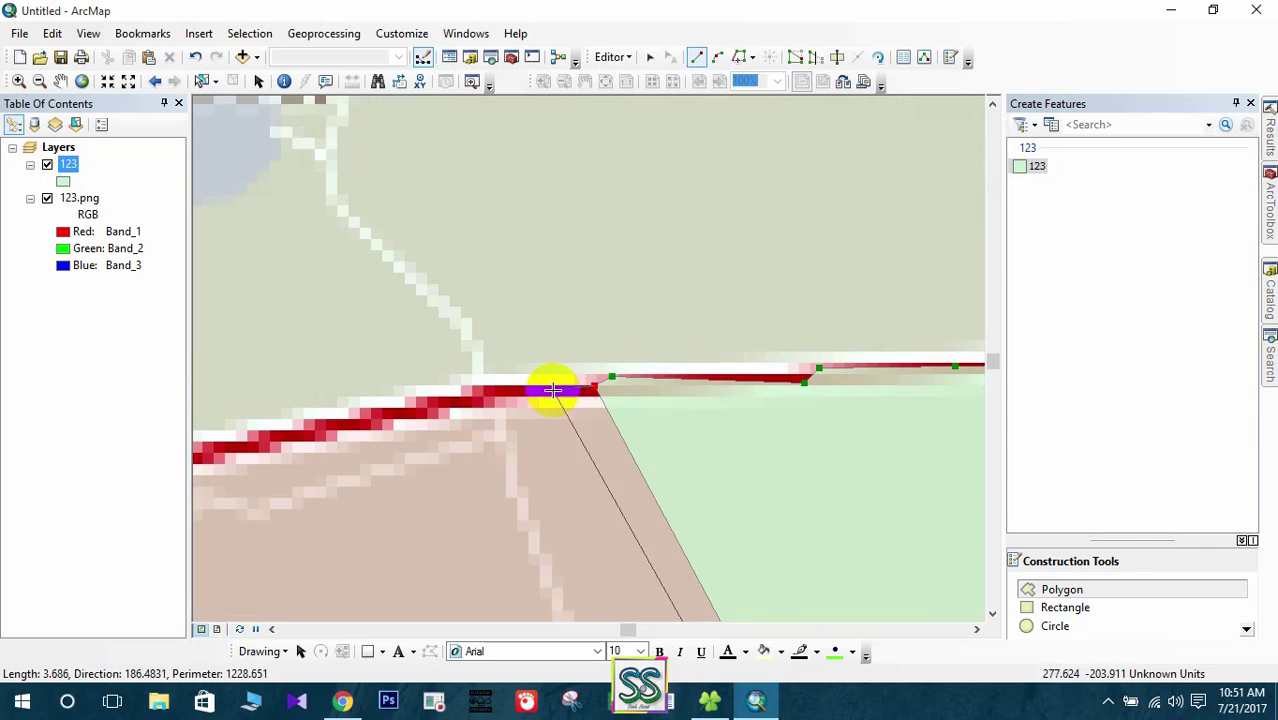
{"action": "left_click", "coordinate": [553, 390]}
{"action": "left_click", "coordinate": [516, 391]}
{"action": "left_click", "coordinate": [480, 392]}
Extend the polygon west-southwest along the border toward the low bend south of Rudina
{"action": "mouse_move", "coordinate": [419, 399]}
{"action": "left_mouse_down"}
{"action": "mouse_move", "coordinate": [239, 443]}
{"action": "mouse_move", "coordinate": [770, 312]}
{"action": "left_mouse_up"}
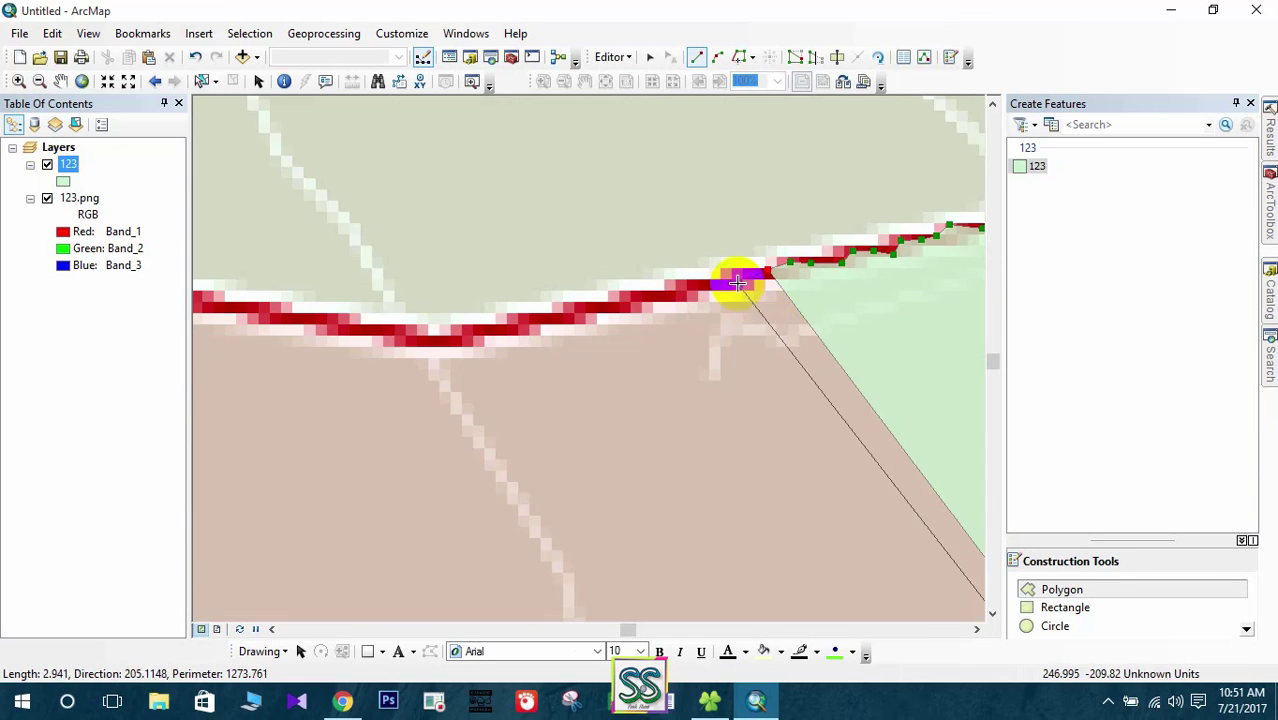
{"action": "left_click", "coordinate": [737, 281]}
{"action": "left_click", "coordinate": [691, 281]}
{"action": "left_click", "coordinate": [671, 289]}
{"action": "left_click", "coordinate": [653, 296]}
{"action": "left_click", "coordinate": [631, 299]}
{"action": "left_click", "coordinate": [611, 305]}
{"action": "left_click", "coordinate": [578, 308]}
Trace the border west and up to the pointed northwestern tip, rounding it onto the bay shore
{"action": "mouse_move", "coordinate": [533, 320]}
{"action": "left_mouse_down"}
{"action": "mouse_move", "coordinate": [385, 342]}
{"action": "mouse_move", "coordinate": [322, 320]}
{"action": "mouse_move", "coordinate": [818, 377]}
{"action": "mouse_move", "coordinate": [787, 345]}
{"action": "mouse_move", "coordinate": [392, 289]}
{"action": "mouse_move", "coordinate": [245, 241]}
{"action": "mouse_move", "coordinate": [676, 537]}
{"action": "left_mouse_up"}
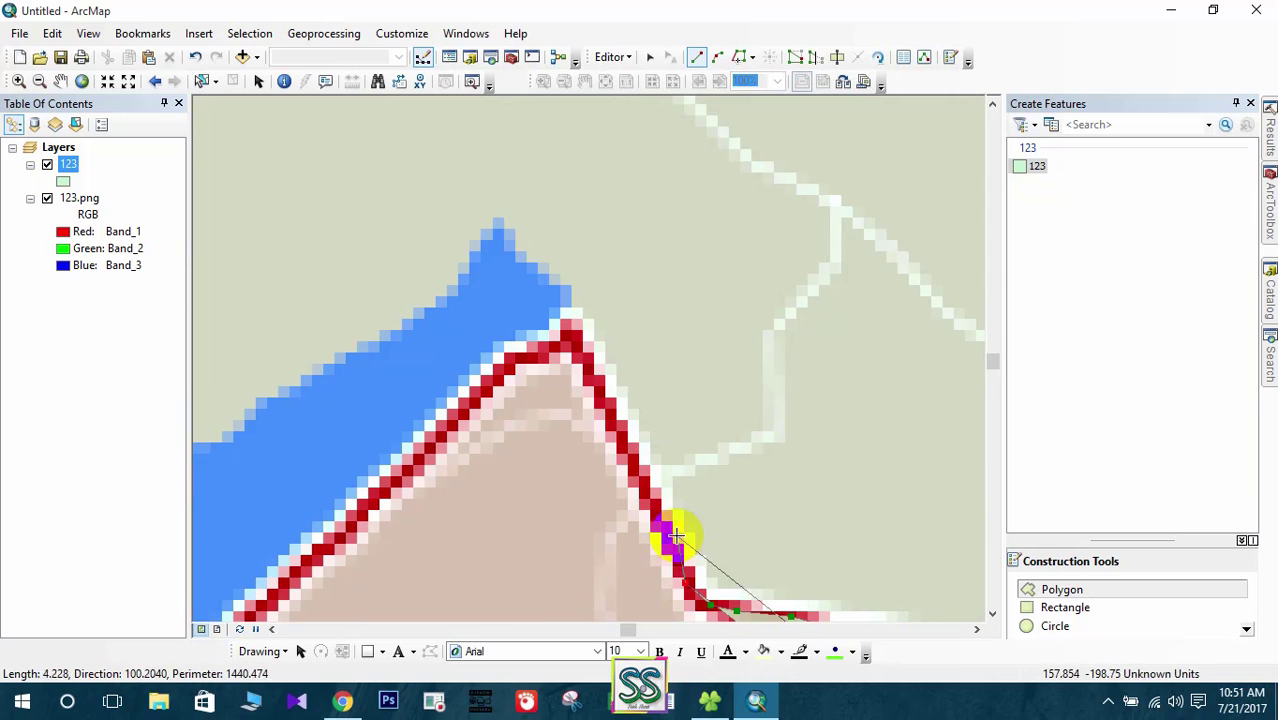
{"action": "left_click", "coordinate": [575, 329]}
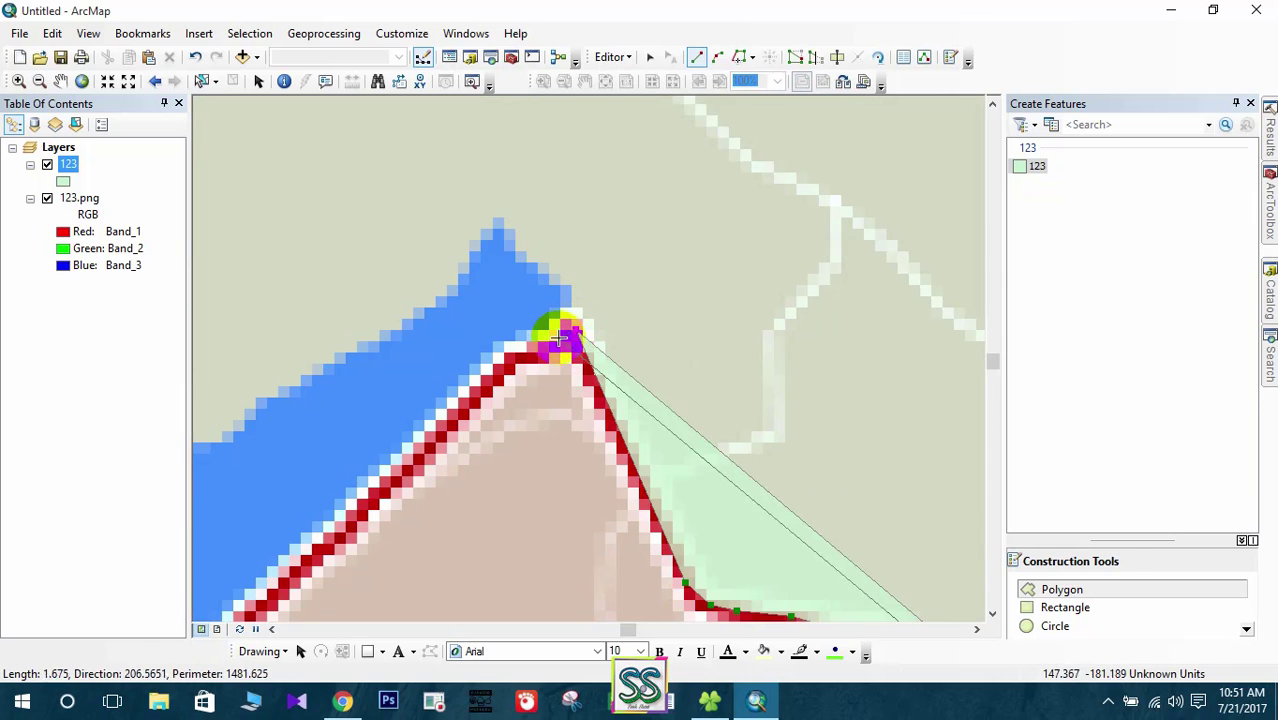
{"action": "left_click", "coordinate": [540, 349]}
{"action": "left_click", "coordinate": [507, 362]}
{"action": "left_click", "coordinate": [470, 400]}
Trace the bay shore southwest to the blunt western point and round it with polygon vertices
{"action": "left_click_drag", "start_coordinate": [418, 470], "coordinate": [620, 261]}
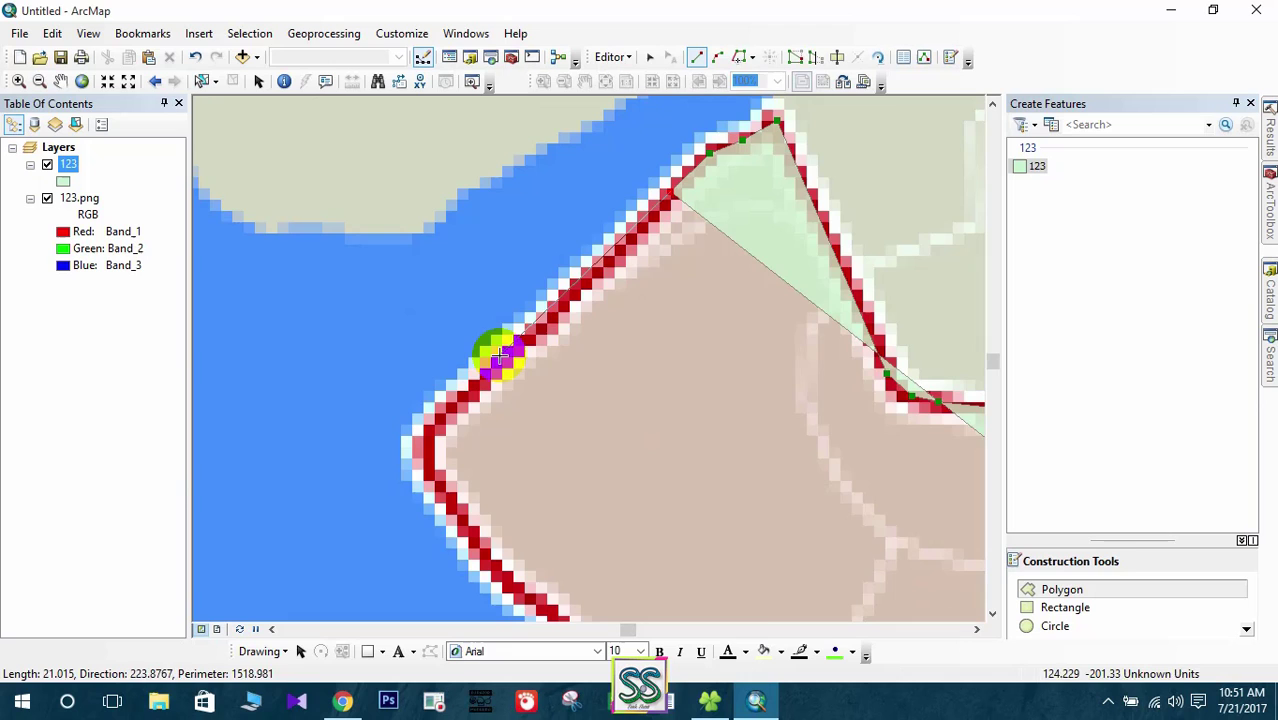
{"action": "left_click", "coordinate": [438, 418]}
{"action": "left_click_drag", "start_coordinate": [506, 462], "coordinate": [440, 223]}
{"action": "left_click", "coordinate": [363, 201]}
{"action": "left_click", "coordinate": [363, 228]}
{"action": "left_click", "coordinate": [372, 264]}
{"action": "left_click", "coordinate": [390, 284]}
{"action": "left_click", "coordinate": [408, 316]}
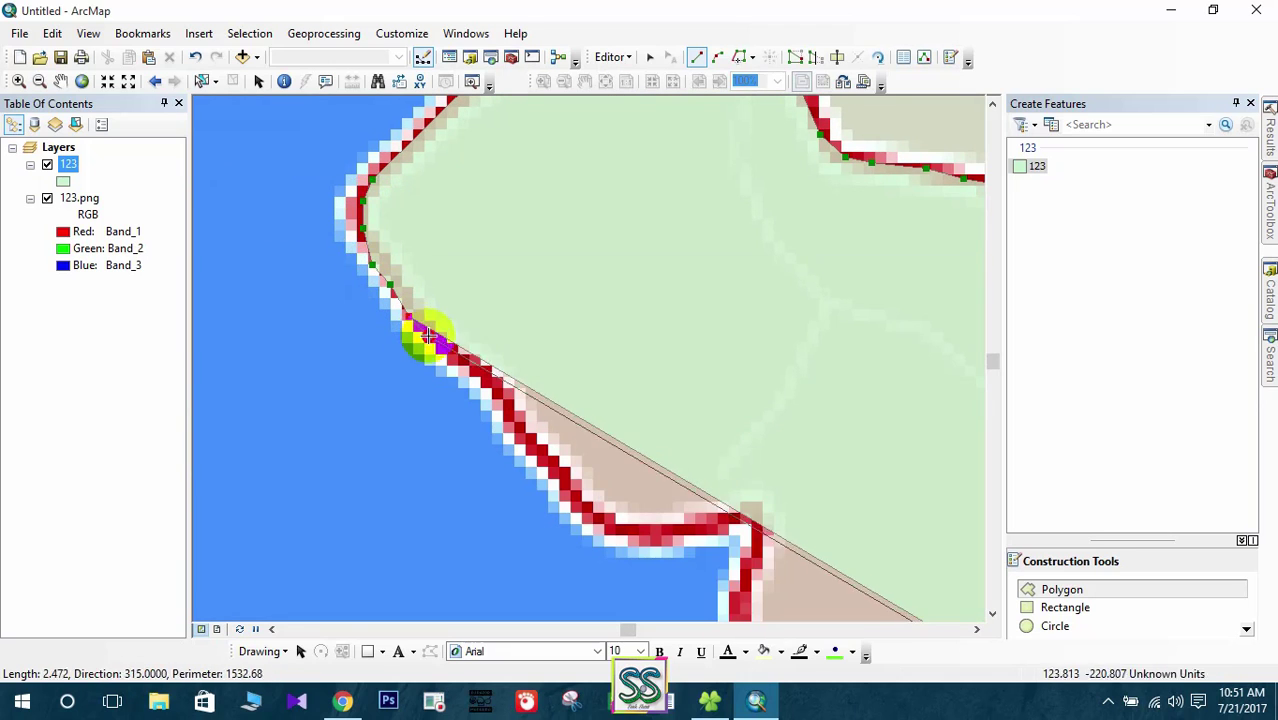
Trace the shore southeast past the square cove and around the rounded headland to the narrow pointed inlet
{"action": "mouse_move", "coordinate": [428, 337]}
{"action": "left_mouse_down"}
{"action": "mouse_move", "coordinate": [494, 399]}
{"action": "mouse_move", "coordinate": [571, 514]}
{"action": "mouse_move", "coordinate": [645, 542]}
{"action": "mouse_move", "coordinate": [765, 522]}
{"action": "mouse_move", "coordinate": [645, 214]}
{"action": "mouse_move", "coordinate": [608, 251]}
{"action": "mouse_move", "coordinate": [624, 318]}
{"action": "mouse_move", "coordinate": [573, 368]}
{"action": "mouse_move", "coordinate": [548, 450]}
{"action": "mouse_move", "coordinate": [590, 540]}
{"action": "left_mouse_up"}
{"action": "key", "text": "Down"}
{"action": "key", "text": "Right"}
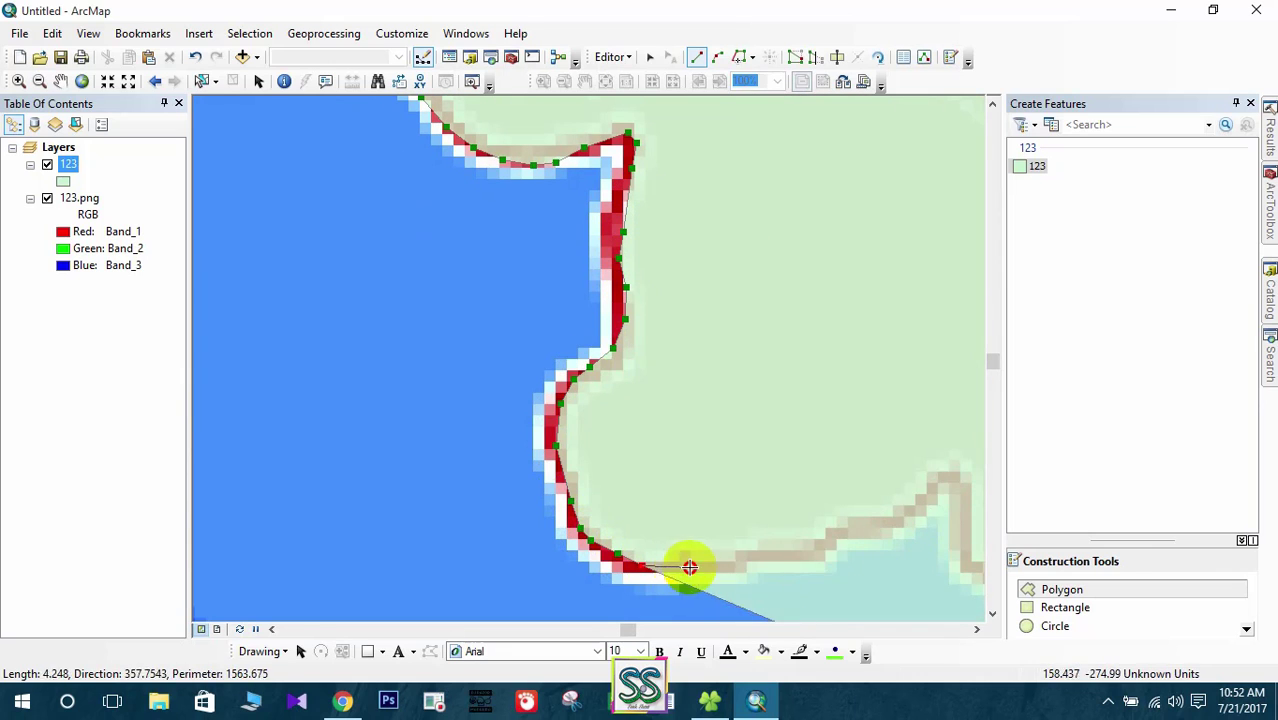
{"action": "left_click_drag", "start_coordinate": [818, 555], "coordinate": [918, 510]}
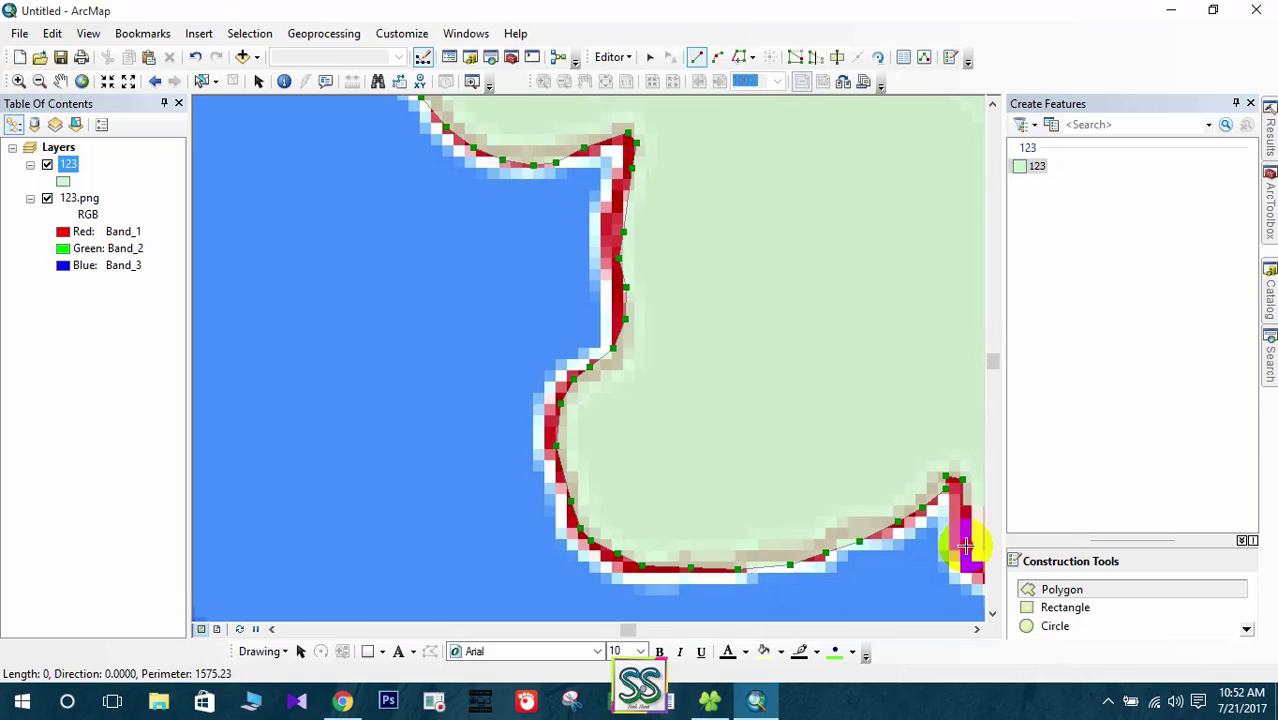
Add polygon vertices southeast from the narrow pointed inlet to the shore just before the small rounded notch
{"action": "left_click_drag", "start_coordinate": [966, 546], "coordinate": [476, 261]}
{"action": "left_click", "coordinate": [490, 287]}
{"action": "left_click", "coordinate": [518, 302]}
{"action": "left_click", "coordinate": [543, 311]}
{"action": "left_click", "coordinate": [569, 309]}
{"action": "left_click", "coordinate": [594, 315]}
{"action": "left_click", "coordinate": [606, 347]}
{"action": "left_click", "coordinate": [645, 375]}
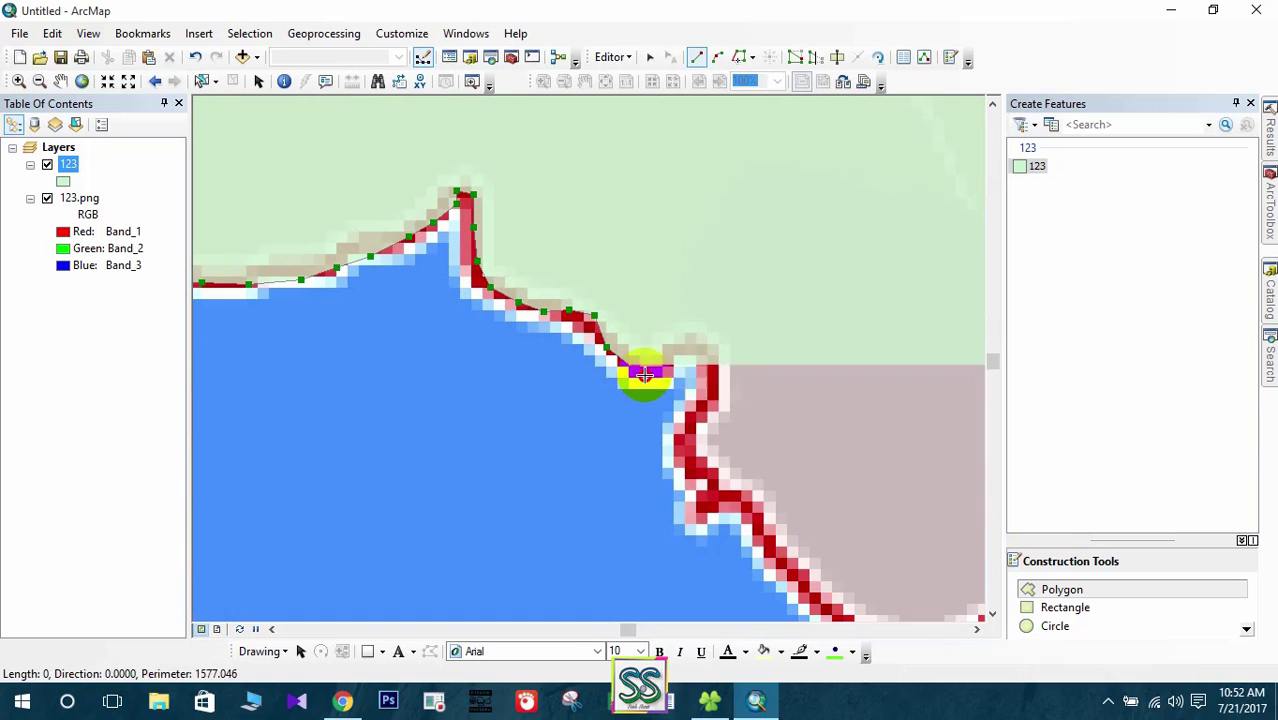
Trace around the small rounded notch and southeast along the shore to the mouth of the harbour channel
{"action": "mouse_move", "coordinate": [645, 374]}
{"action": "left_mouse_down"}
{"action": "mouse_move", "coordinate": [692, 343]}
{"action": "mouse_move", "coordinate": [693, 472]}
{"action": "left_mouse_up"}
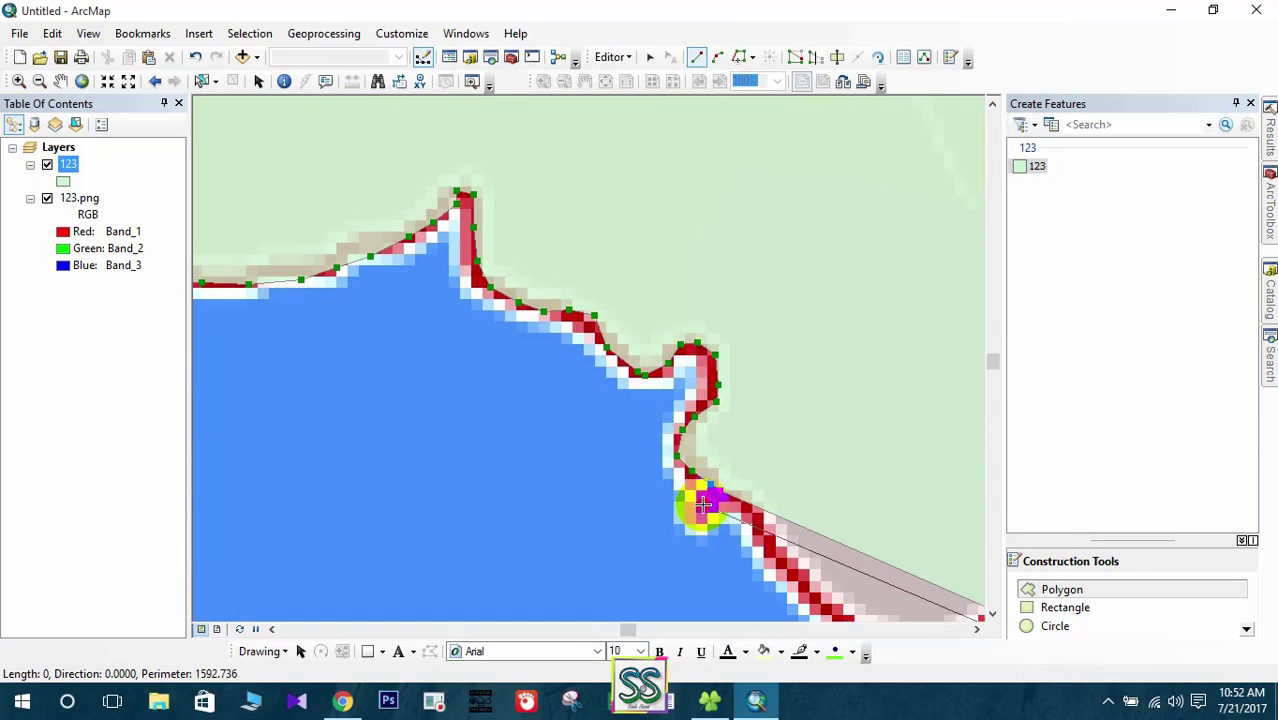
{"action": "left_click", "coordinate": [764, 548]}
{"action": "left_click", "coordinate": [791, 574]}
{"action": "left_click_drag", "start_coordinate": [830, 600], "coordinate": [488, 174]}
{"action": "left_click", "coordinate": [519, 203]}
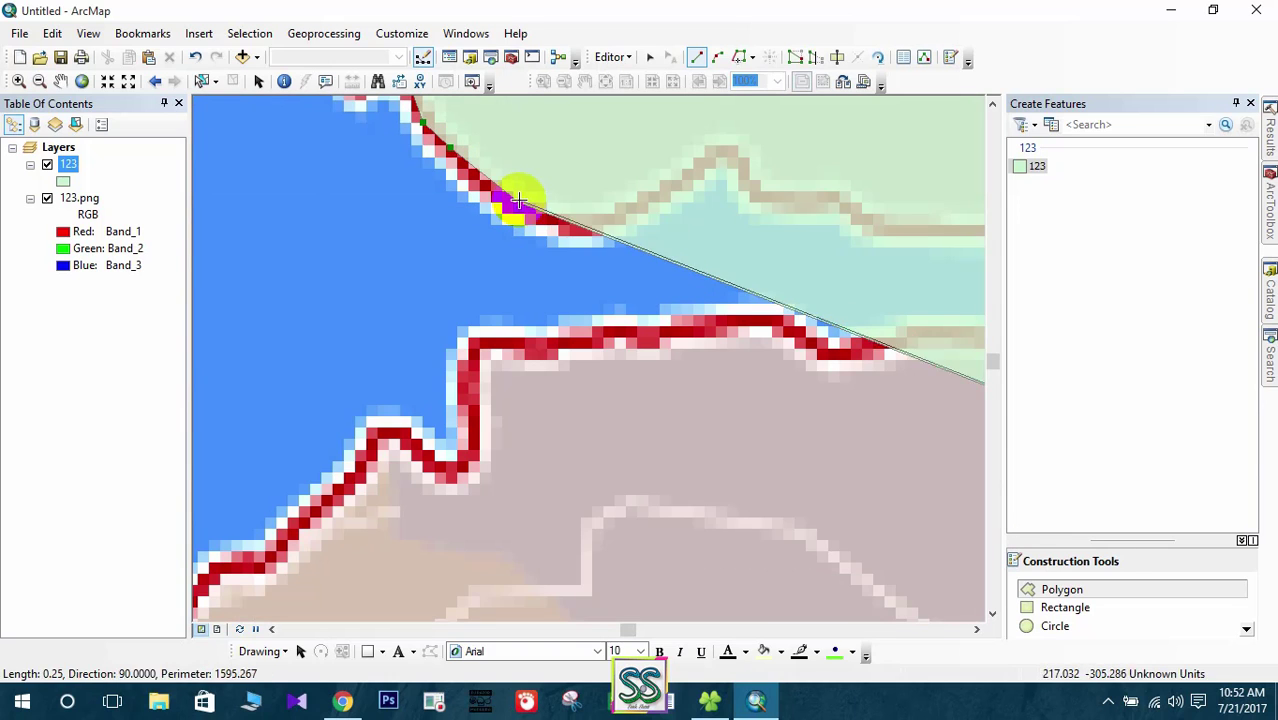
{"action": "left_click", "coordinate": [597, 236]}
Trace the channel's northern shore over the pointed notch and east to the Stari Grad label
{"action": "mouse_move", "coordinate": [597, 235]}
{"action": "left_mouse_down"}
{"action": "mouse_move", "coordinate": [665, 186]}
{"action": "mouse_move", "coordinate": [756, 166]}
{"action": "left_mouse_up"}
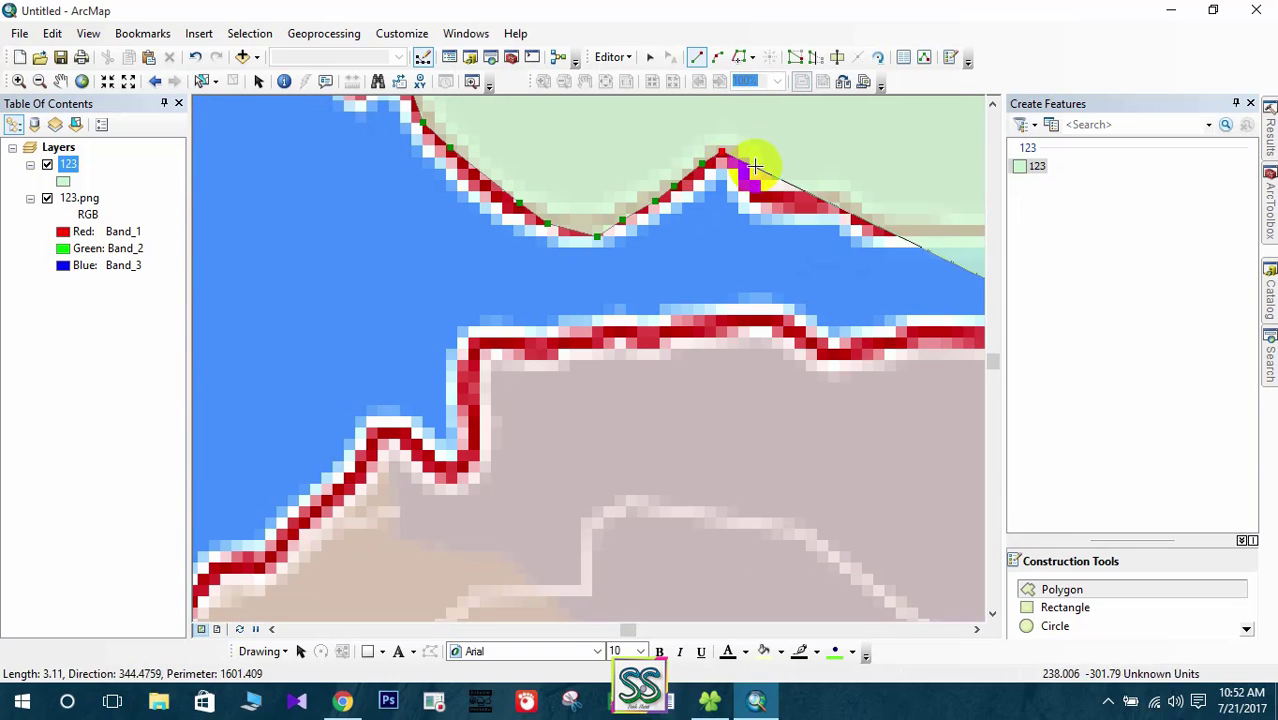
{"action": "left_click", "coordinate": [806, 193]}
{"action": "left_click", "coordinate": [847, 197]}
{"action": "left_click", "coordinate": [870, 220]}
{"action": "left_click", "coordinate": [890, 230]}
{"action": "left_click_drag", "start_coordinate": [897, 227], "coordinate": [335, 307]}
{"action": "left_click", "coordinate": [408, 314]}
{"action": "left_click", "coordinate": [444, 312]}
{"action": "left_click", "coordinate": [472, 320]}
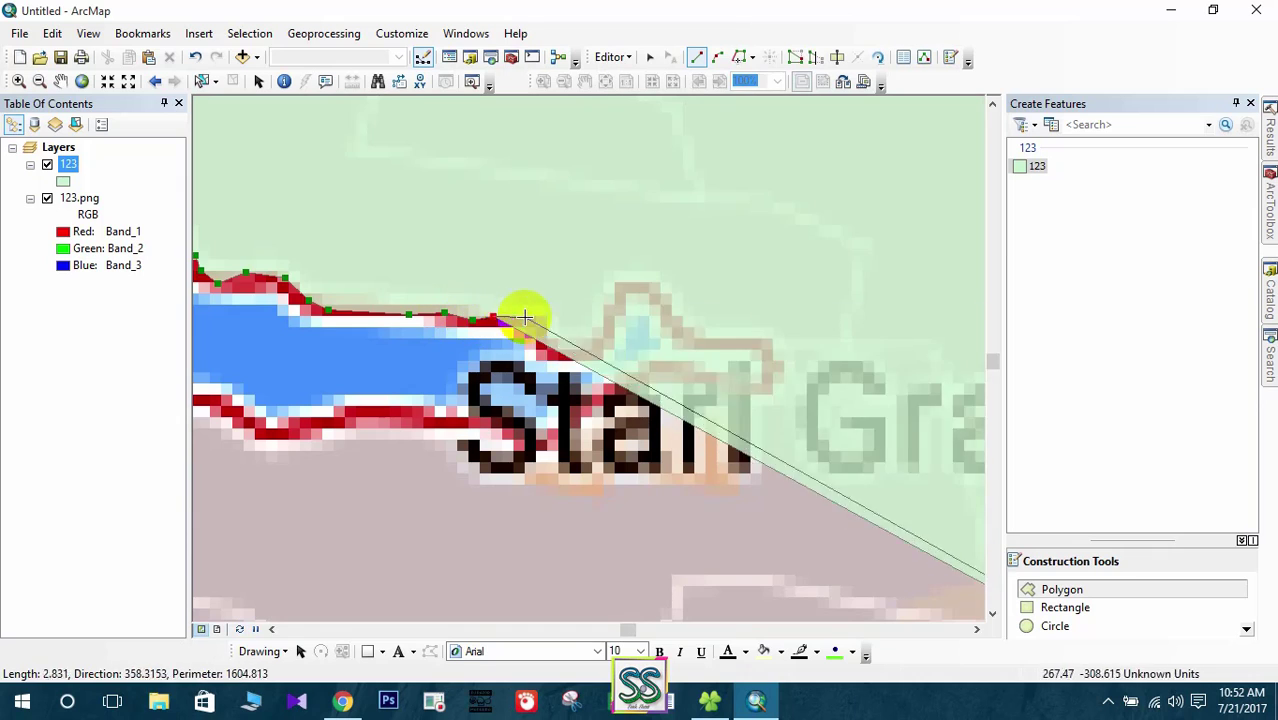
Round the channel's inner end at the Stari Grad label and return west along its southern shore
{"action": "mouse_move", "coordinate": [524, 318]}
{"action": "left_mouse_down"}
{"action": "mouse_move", "coordinate": [571, 357]}
{"action": "mouse_move", "coordinate": [650, 291]}
{"action": "mouse_move", "coordinate": [758, 372]}
{"action": "mouse_move", "coordinate": [650, 362]}
{"action": "mouse_move", "coordinate": [556, 414]}
{"action": "mouse_move", "coordinate": [490, 425]}
{"action": "left_mouse_up"}
{"action": "left_click", "coordinate": [450, 421]}
{"action": "left_click", "coordinate": [378, 405]}
{"action": "left_click", "coordinate": [341, 411]}
{"action": "left_click", "coordinate": [328, 429]}
{"action": "left_click", "coordinate": [283, 438]}
{"action": "left_click", "coordinate": [213, 396]}
Continue the polygon west along the channel's southern shore toward the square shoreline corner
{"action": "mouse_move", "coordinate": [220, 428]}
{"action": "left_mouse_down"}
{"action": "mouse_move", "coordinate": [845, 338]}
{"action": "mouse_move", "coordinate": [615, 360]}
{"action": "left_mouse_up"}
{"action": "scroll", "coordinate": [793, 318], "scroll_direction": "down", "scroll_amount": 4}
{"action": "key", "text": "Right"}
{"action": "scroll", "coordinate": [571, 318], "scroll_direction": "down", "scroll_amount": 4}
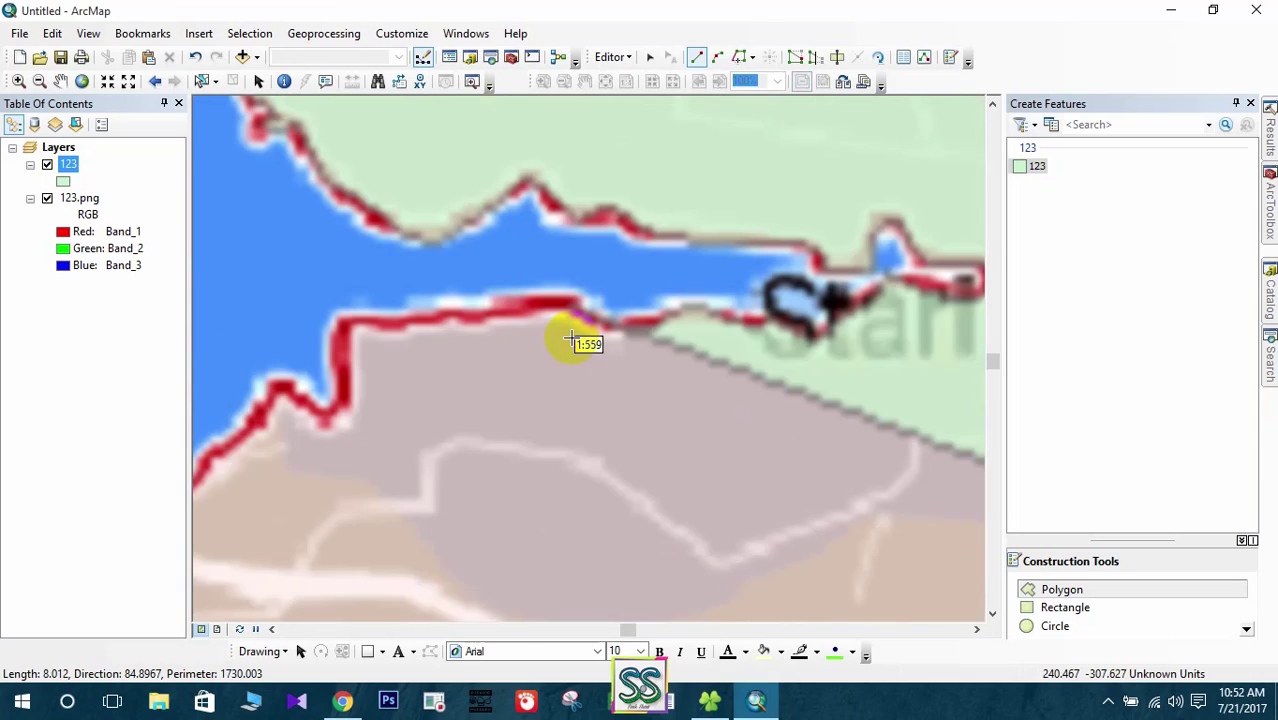
{"action": "left_click", "coordinate": [552, 310]}
{"action": "left_click", "coordinate": [530, 307]}
{"action": "left_click", "coordinate": [505, 316]}
{"action": "left_click", "coordinate": [480, 325]}
{"action": "left_click", "coordinate": [456, 316]}
{"action": "left_click", "coordinate": [439, 325]}
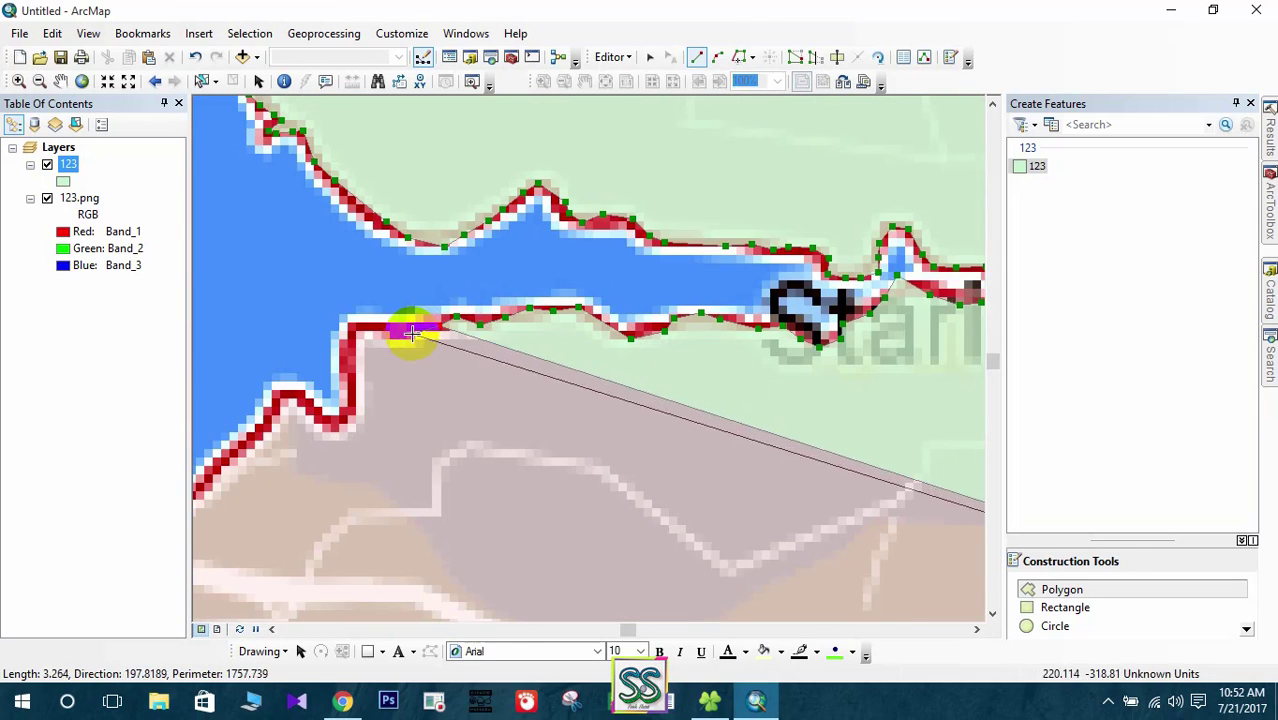
Trace around the square shoreline corner and the small notch beside it to the southwest-running shore
{"action": "left_click", "coordinate": [411, 333]}
{"action": "left_click", "coordinate": [380, 323]}
{"action": "left_click", "coordinate": [313, 427]}
{"action": "left_click", "coordinate": [303, 392]}
{"action": "left_click", "coordinate": [282, 390]}
{"action": "left_click", "coordinate": [265, 424]}
Add polygon vertices down the southwest-running shore to the edge of the 116 road label
{"action": "left_click_drag", "start_coordinate": [235, 452], "coordinate": [522, 268]}
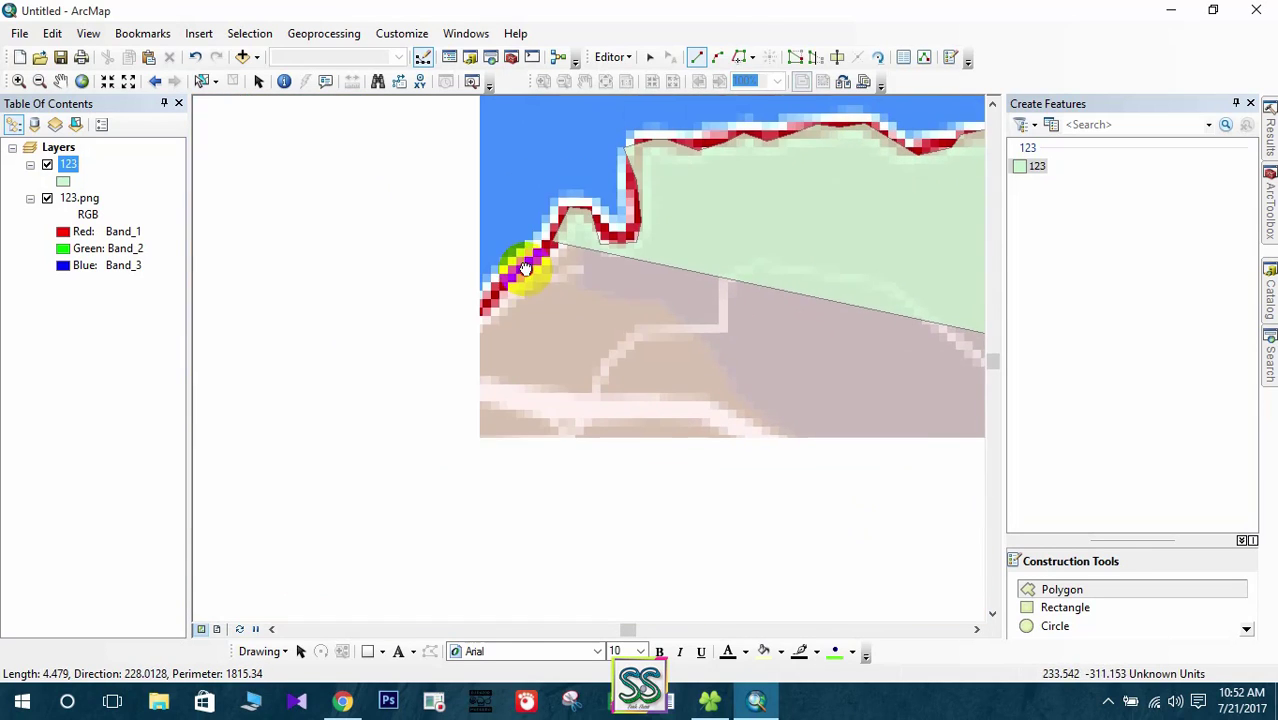
{"action": "left_click", "coordinate": [505, 272]}
{"action": "left_click", "coordinate": [504, 284]}
{"action": "left_click", "coordinate": [482, 306]}
{"action": "left_click", "coordinate": [461, 306]}
{"action": "left_click", "coordinate": [433, 334]}
{"action": "left_click", "coordinate": [419, 353]}
{"action": "left_click", "coordinate": [398, 375]}
{"action": "left_click", "coordinate": [375, 381]}
{"action": "left_click", "coordinate": [340, 378]}
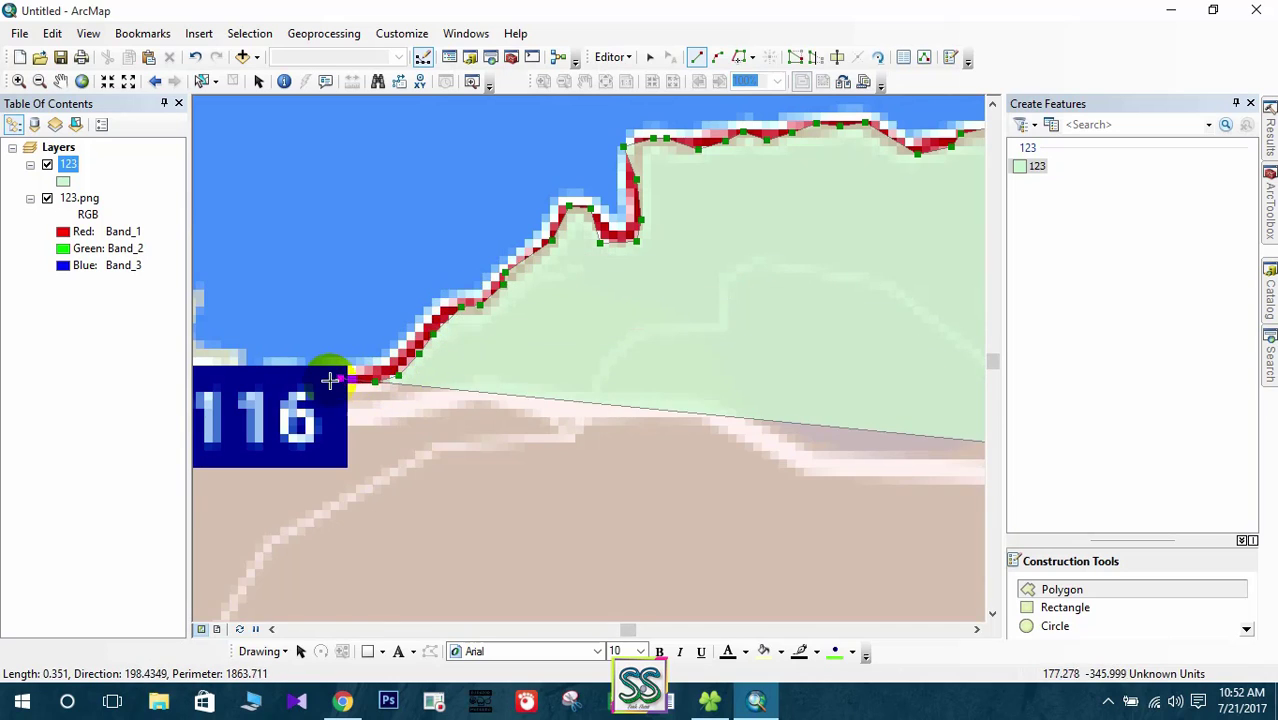
Carry the polygon across the 116 road label and around the rounded southwestern headland to its western side
{"action": "left_click_drag", "start_coordinate": [337, 378], "coordinate": [740, 370]}
{"action": "mouse_move", "coordinate": [540, 378]}
{"action": "left_mouse_down"}
{"action": "mouse_move", "coordinate": [422, 320]}
{"action": "mouse_move", "coordinate": [300, 335]}
{"action": "mouse_move", "coordinate": [257, 378]}
{"action": "mouse_move", "coordinate": [208, 470]}
{"action": "mouse_move", "coordinate": [215, 522]}
{"action": "left_mouse_up"}
{"action": "left_click", "coordinate": [211, 546]}
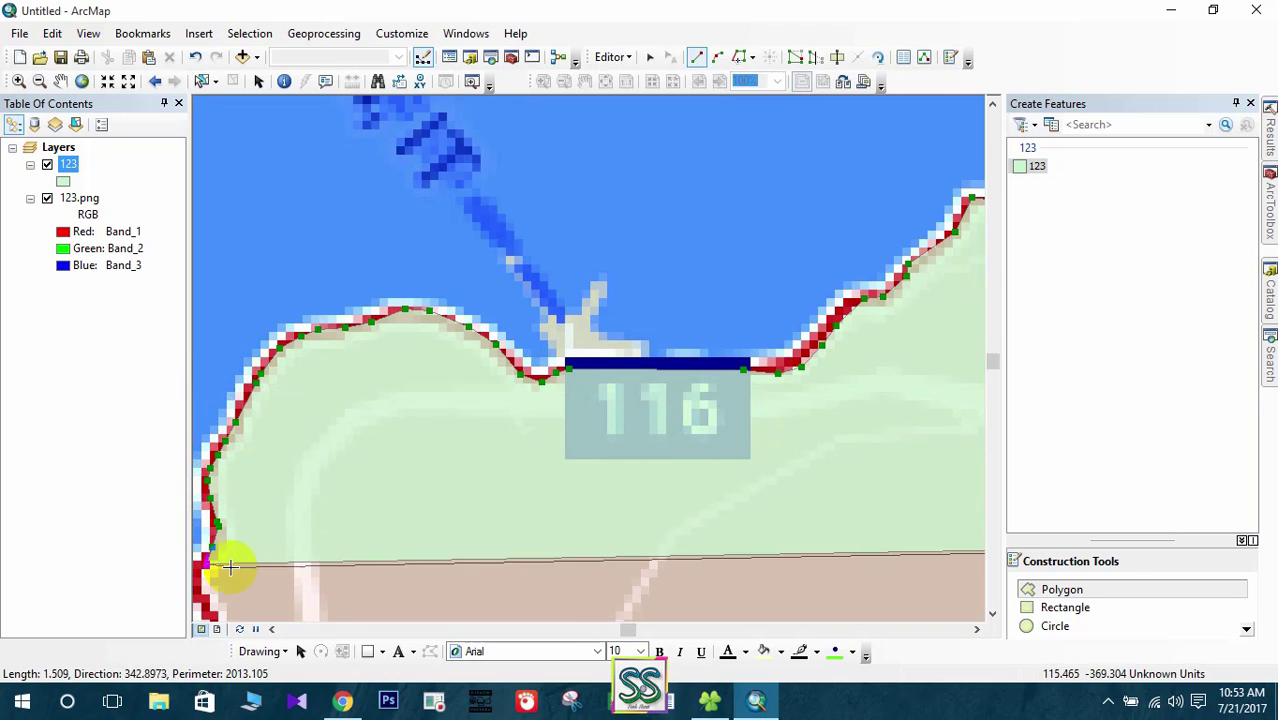
Trace the border south along the headland's western side and around its small bulge
{"action": "left_click_drag", "start_coordinate": [234, 564], "coordinate": [419, 263]}
{"action": "left_click", "coordinate": [391, 264]}
{"action": "left_click", "coordinate": [380, 280]}
{"action": "left_click", "coordinate": [388, 308]}
{"action": "left_click", "coordinate": [400, 330]}
{"action": "left_click", "coordinate": [404, 350]}
{"action": "left_click", "coordinate": [398, 377]}
Trace around the southwestern corner, over the arched bend and east along the straight southern border
{"action": "mouse_move", "coordinate": [398, 378]}
{"action": "left_mouse_down"}
{"action": "mouse_move", "coordinate": [371, 533]}
{"action": "mouse_move", "coordinate": [385, 257]}
{"action": "mouse_move", "coordinate": [388, 340]}
{"action": "mouse_move", "coordinate": [494, 297]}
{"action": "mouse_move", "coordinate": [539, 242]}
{"action": "left_mouse_up"}
{"action": "mouse_move", "coordinate": [623, 246]}
{"action": "left_mouse_down"}
{"action": "mouse_move", "coordinate": [659, 289]}
{"action": "mouse_move", "coordinate": [671, 364]}
{"action": "mouse_move", "coordinate": [765, 406]}
{"action": "mouse_move", "coordinate": [878, 403]}
{"action": "left_mouse_up"}
{"action": "left_click", "coordinate": [930, 405]}
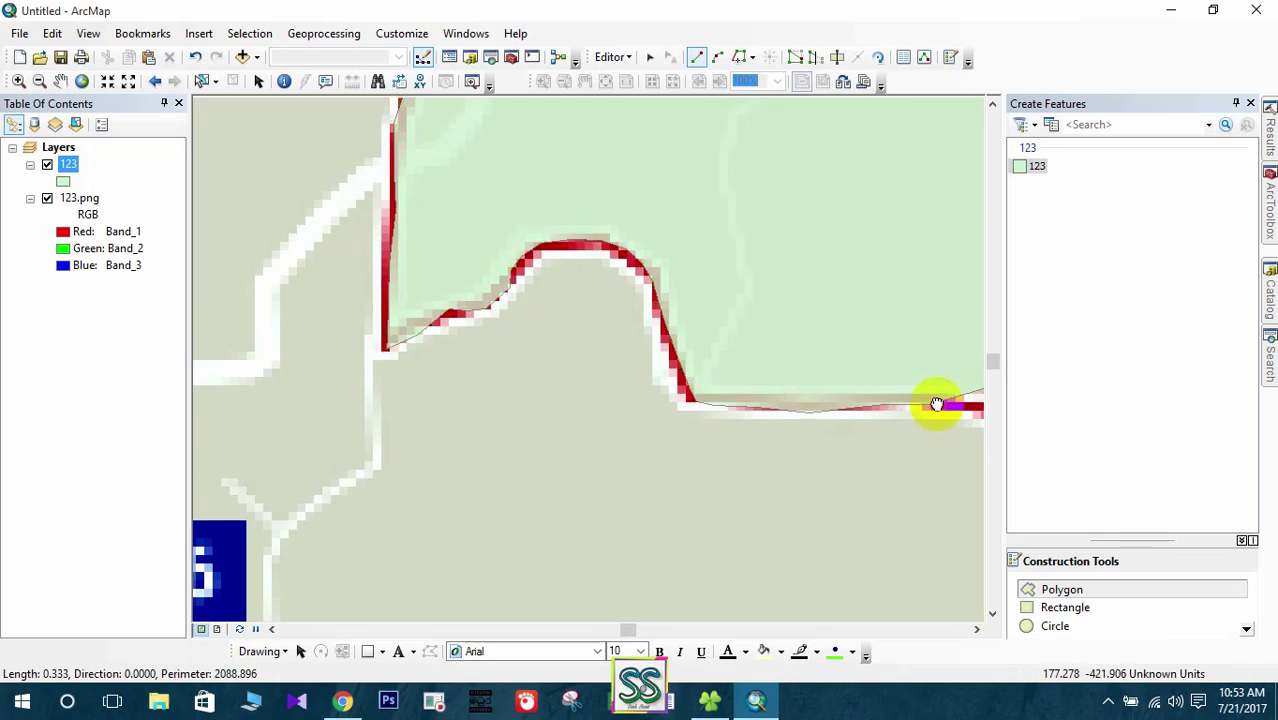
Trace the southern border southeast along the diagonal and around the bend where it turns south
{"action": "left_click_drag", "start_coordinate": [972, 405], "coordinate": [208, 398]}
{"action": "left_click", "coordinate": [218, 398]}
{"action": "left_click", "coordinate": [248, 410]}
{"action": "left_click", "coordinate": [396, 483]}
{"action": "left_click", "coordinate": [424, 506]}
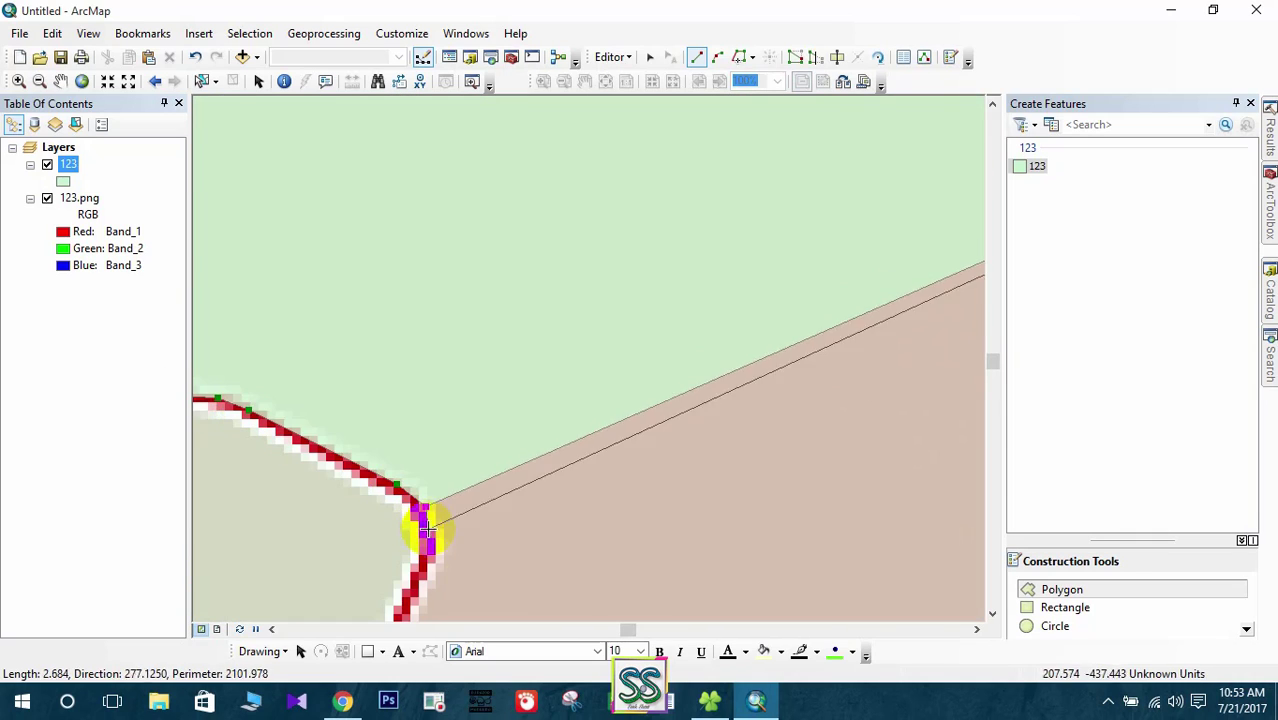
{"action": "left_click", "coordinate": [427, 529]}
{"action": "left_click", "coordinate": [433, 566]}
{"action": "left_click", "coordinate": [414, 582]}
Trace the border down to the southernmost tip and northeast to the next sharp corner
{"action": "left_click_drag", "start_coordinate": [414, 582], "coordinate": [583, 266]}
{"action": "mouse_move", "coordinate": [549, 352]}
{"action": "left_mouse_down"}
{"action": "mouse_move", "coordinate": [525, 399]}
{"action": "mouse_move", "coordinate": [599, 528]}
{"action": "mouse_move", "coordinate": [648, 571]}
{"action": "mouse_move", "coordinate": [485, 257]}
{"action": "mouse_move", "coordinate": [531, 309]}
{"action": "mouse_move", "coordinate": [665, 280]}
{"action": "left_mouse_up"}
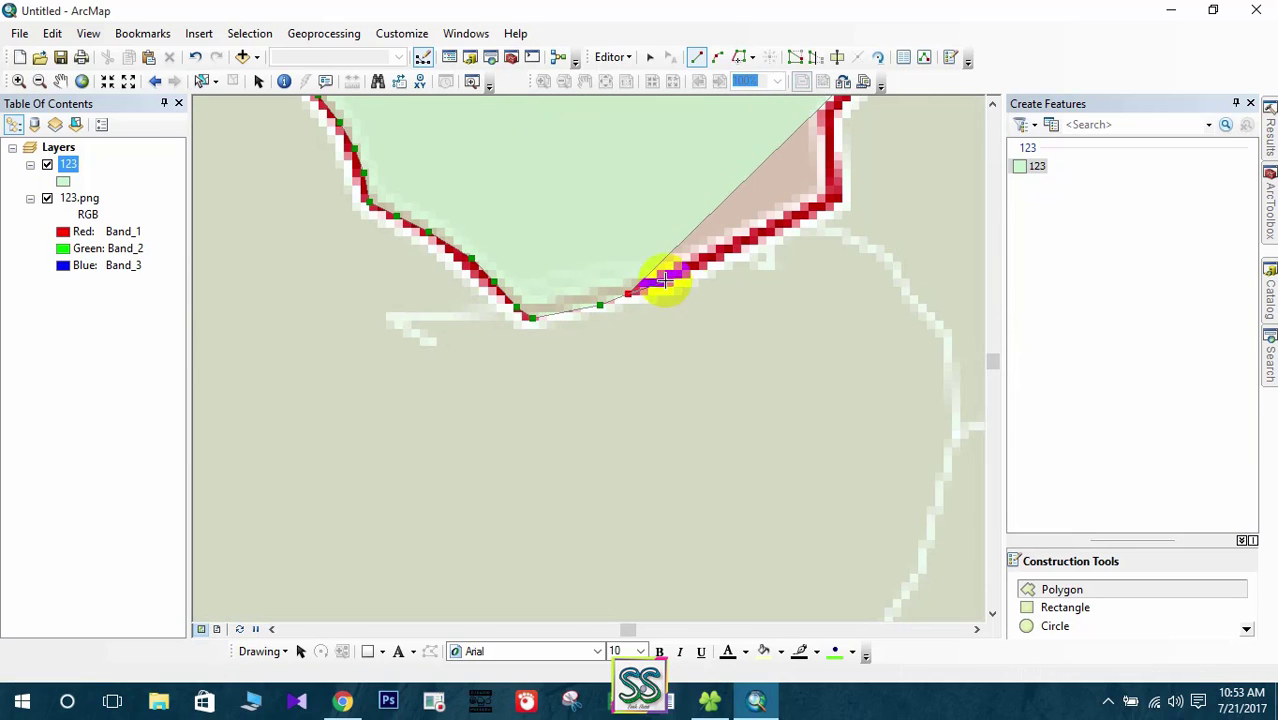
{"action": "left_click", "coordinate": [832, 202]}
Add polygon vertices up the stepped border section northeast of the southernmost tip
{"action": "left_click_drag", "start_coordinate": [881, 173], "coordinate": [678, 378]}
{"action": "left_click", "coordinate": [630, 314]}
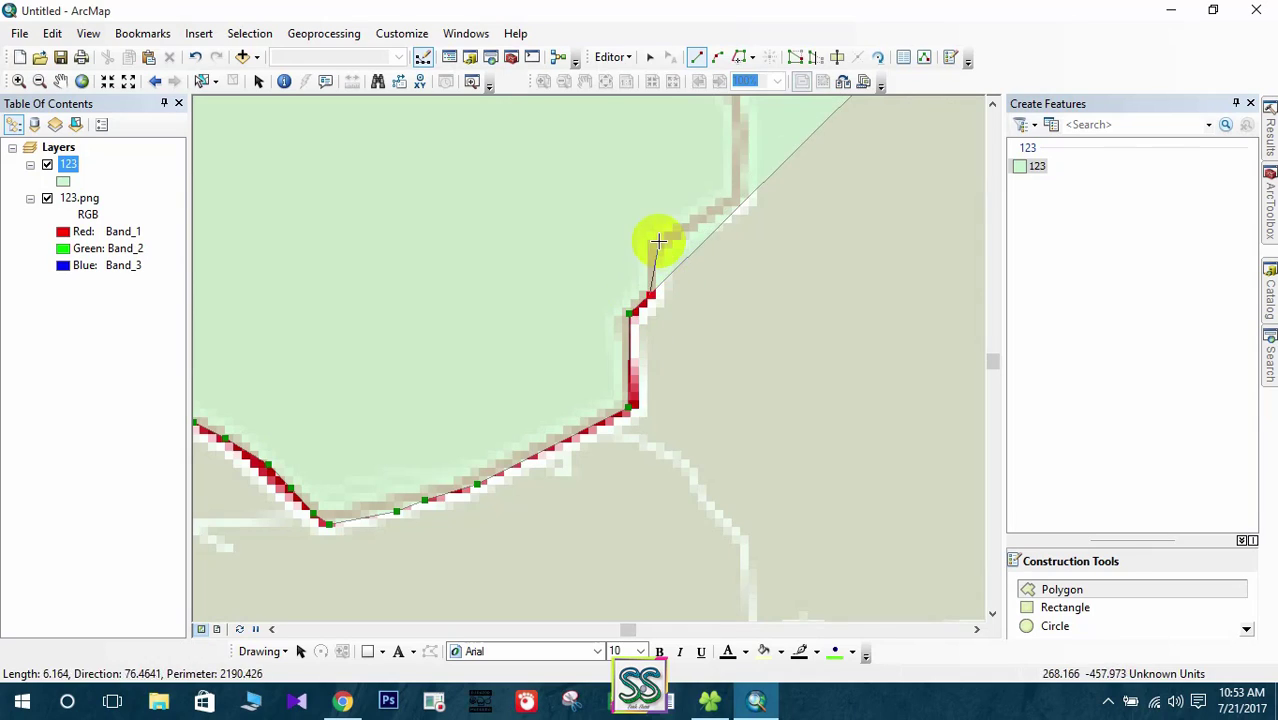
{"action": "left_click_drag", "start_coordinate": [659, 241], "coordinate": [733, 198]}
{"action": "left_click_drag", "start_coordinate": [734, 154], "coordinate": [605, 436]}
{"action": "left_click", "coordinate": [607, 396]}
{"action": "left_click", "coordinate": [604, 358]}
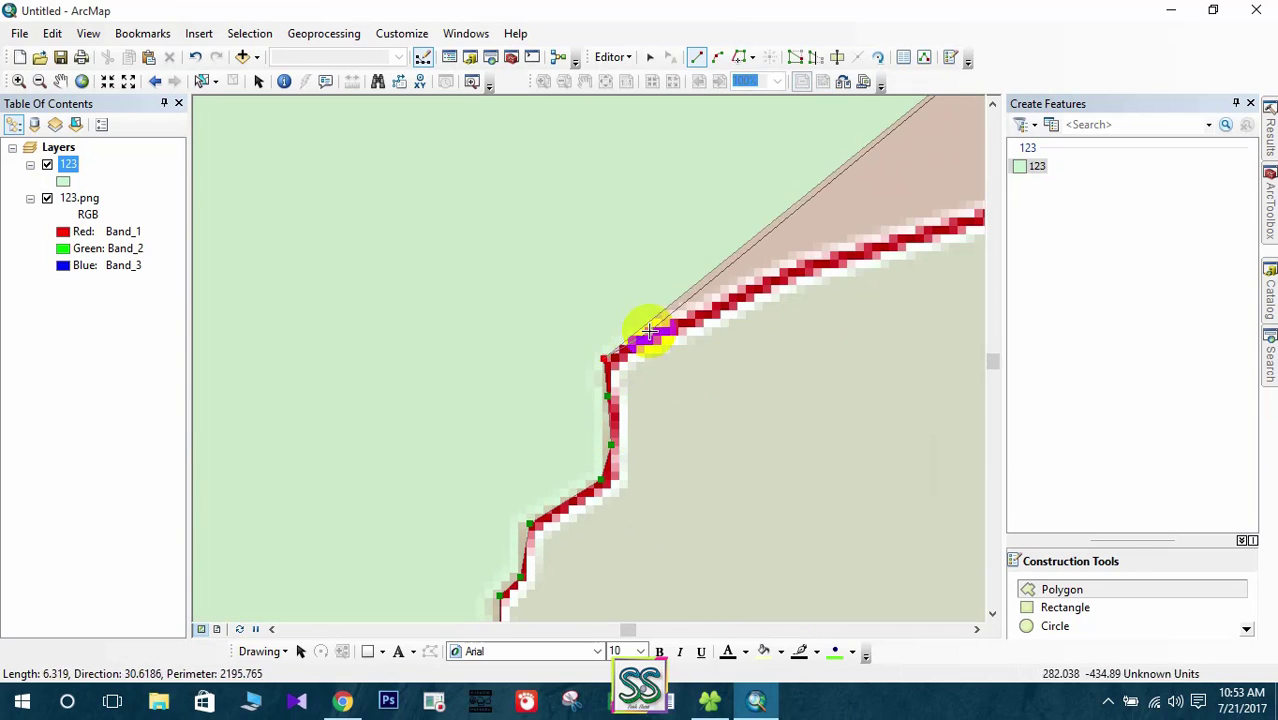
Trace the border east-northeast from the top of the stepped section toward the area above Dol
{"action": "left_click", "coordinate": [649, 331]}
{"action": "left_click", "coordinate": [704, 312]}
{"action": "left_click", "coordinate": [791, 284]}
{"action": "left_click", "coordinate": [852, 265]}
{"action": "left_click", "coordinate": [881, 248]}
{"action": "left_click_drag", "start_coordinate": [953, 222], "coordinate": [313, 370]}
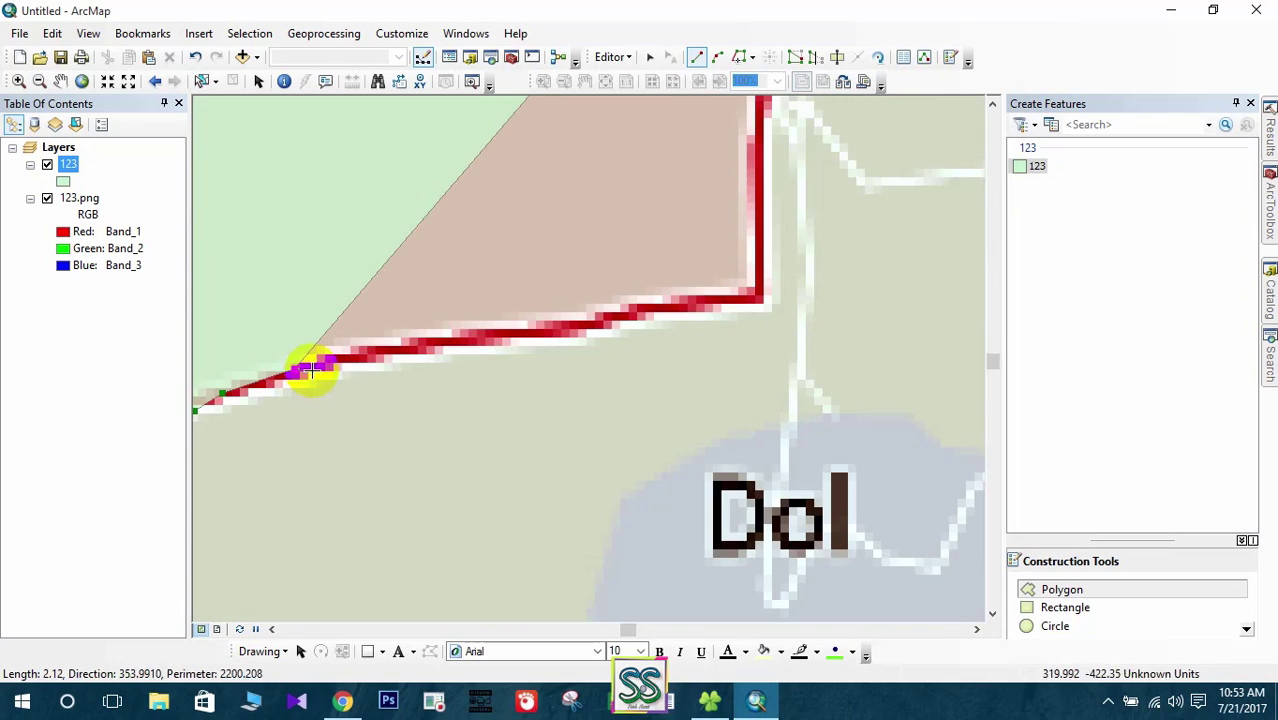
Trace around the corner above Dol and north to the starting vertex, finishing the polygon
{"action": "left_click", "coordinate": [735, 295]}
{"action": "left_click", "coordinate": [758, 238]}
{"action": "left_click_drag", "start_coordinate": [758, 238], "coordinate": [661, 533]}
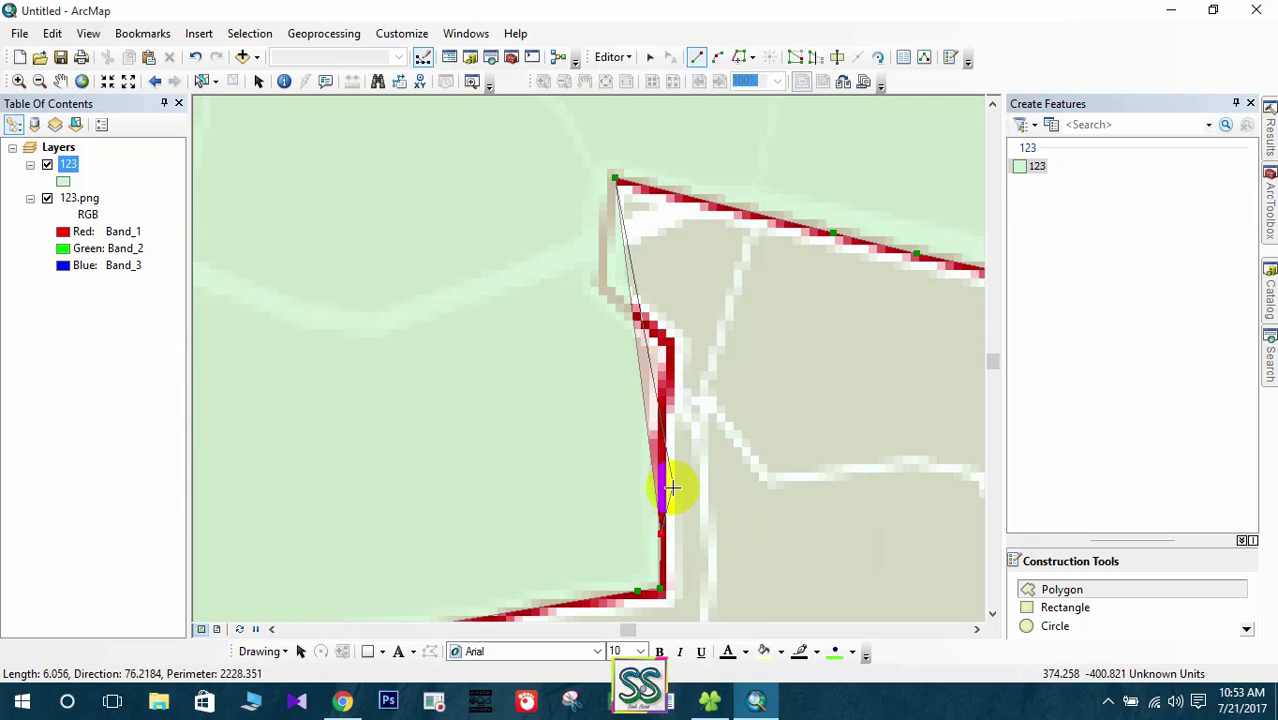
{"action": "left_click", "coordinate": [662, 471]}
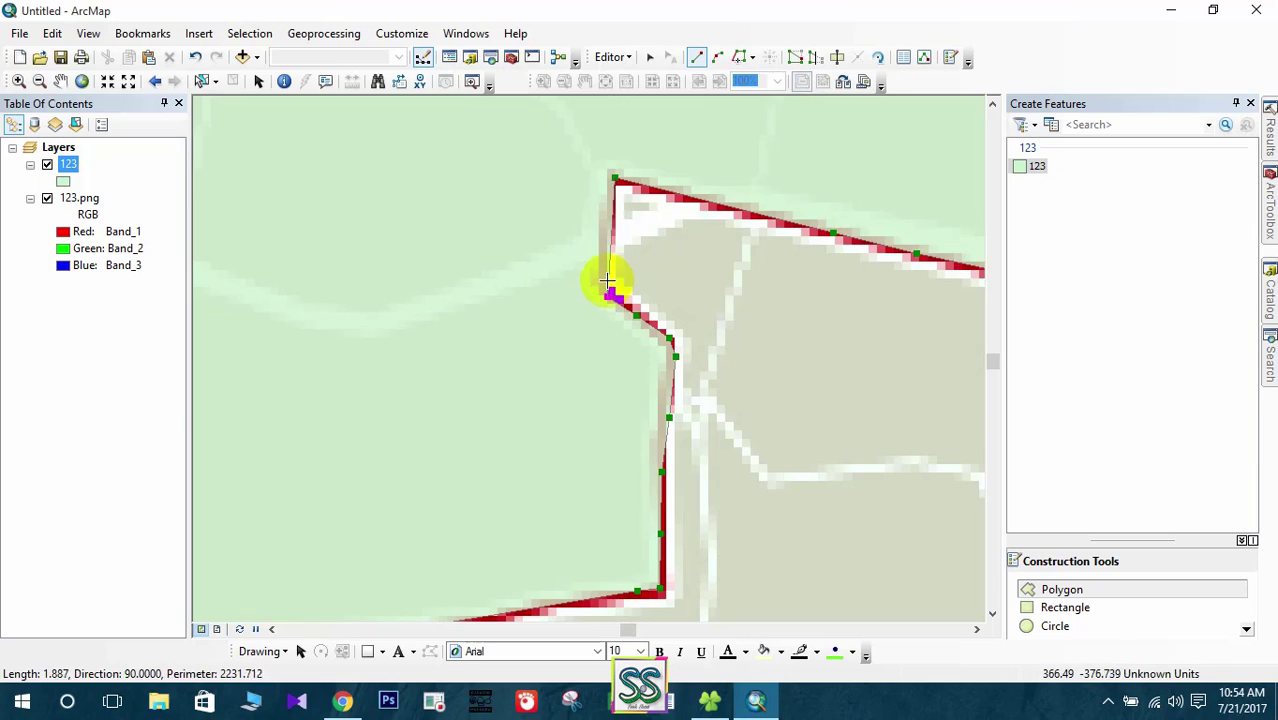
{"action": "double_click", "coordinate": [606, 216]}
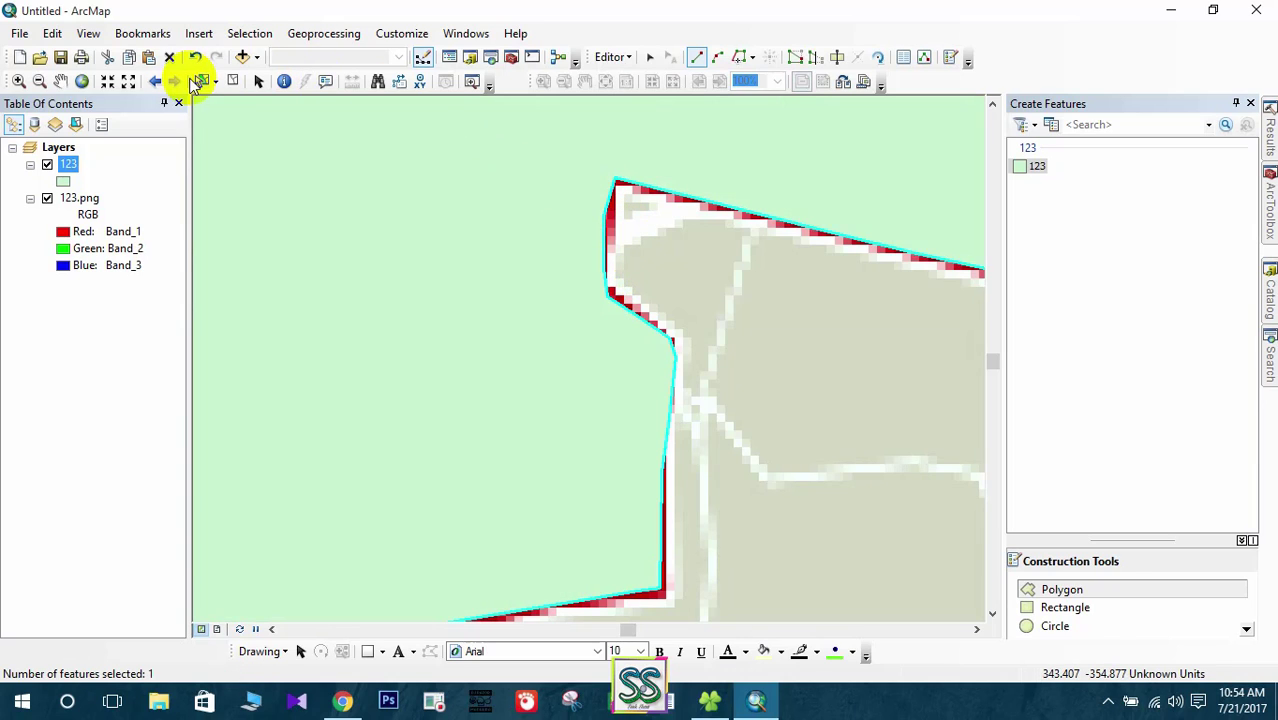
Stop editing with the boundary polygon edits saved, and hide the 123.png layer
{"action": "left_click", "coordinate": [84, 81]}
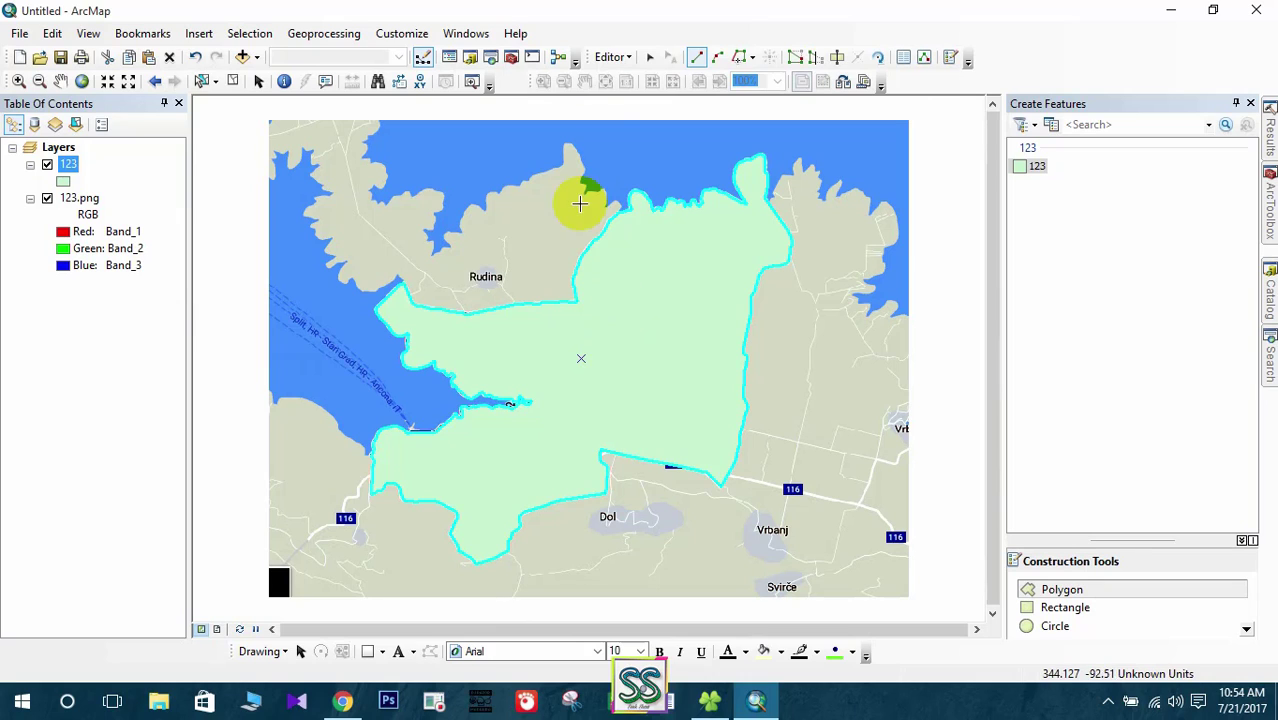
{"action": "left_click", "coordinate": [614, 58]}
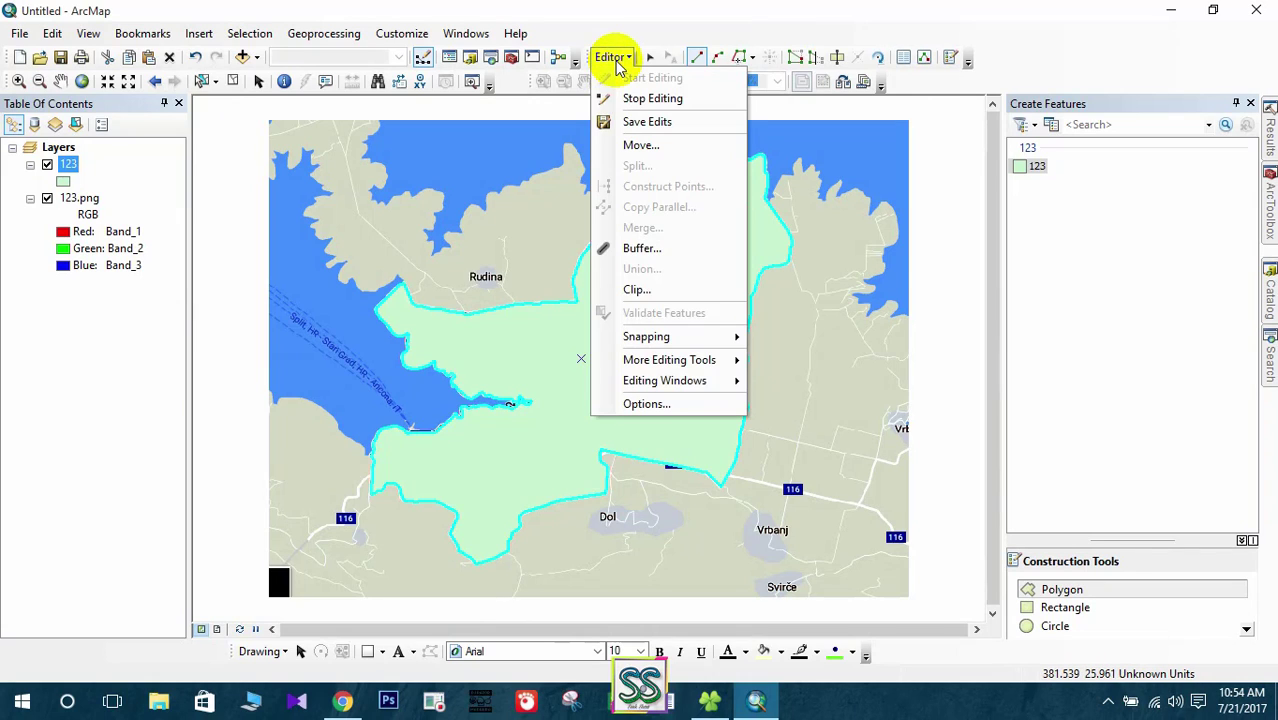
{"action": "left_click", "coordinate": [630, 99]}
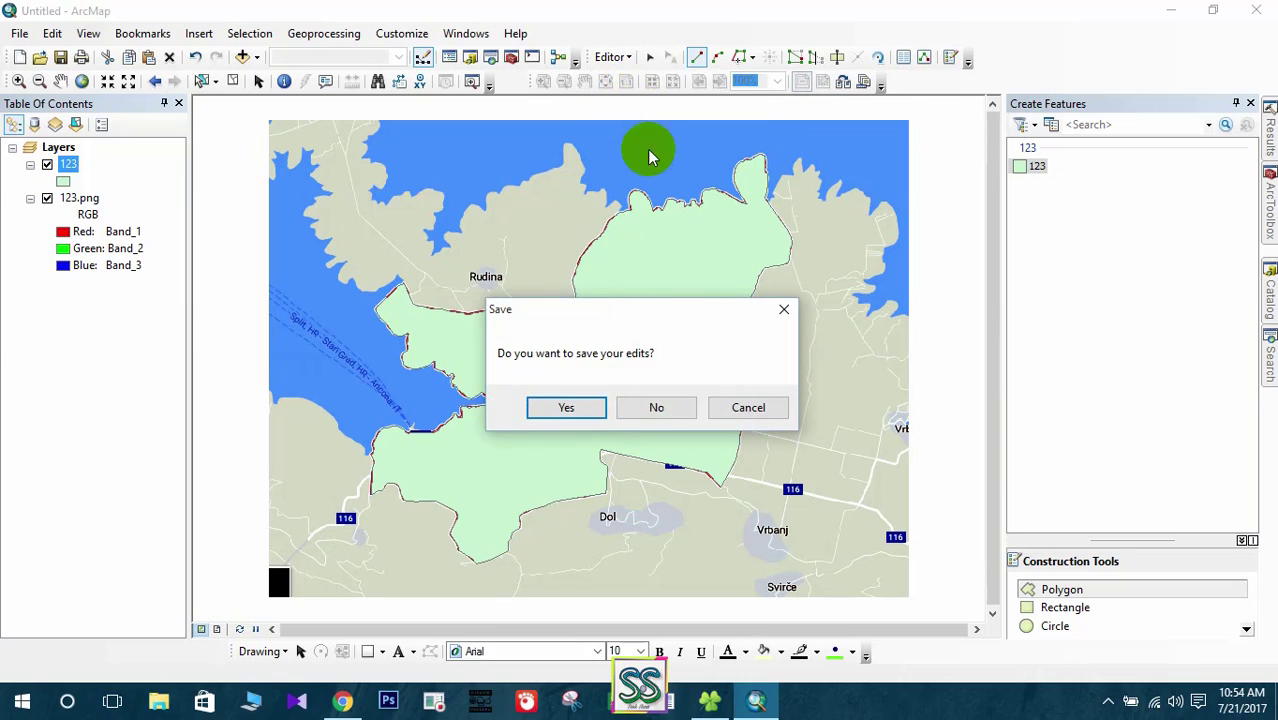
{"action": "left_click", "coordinate": [566, 408]}
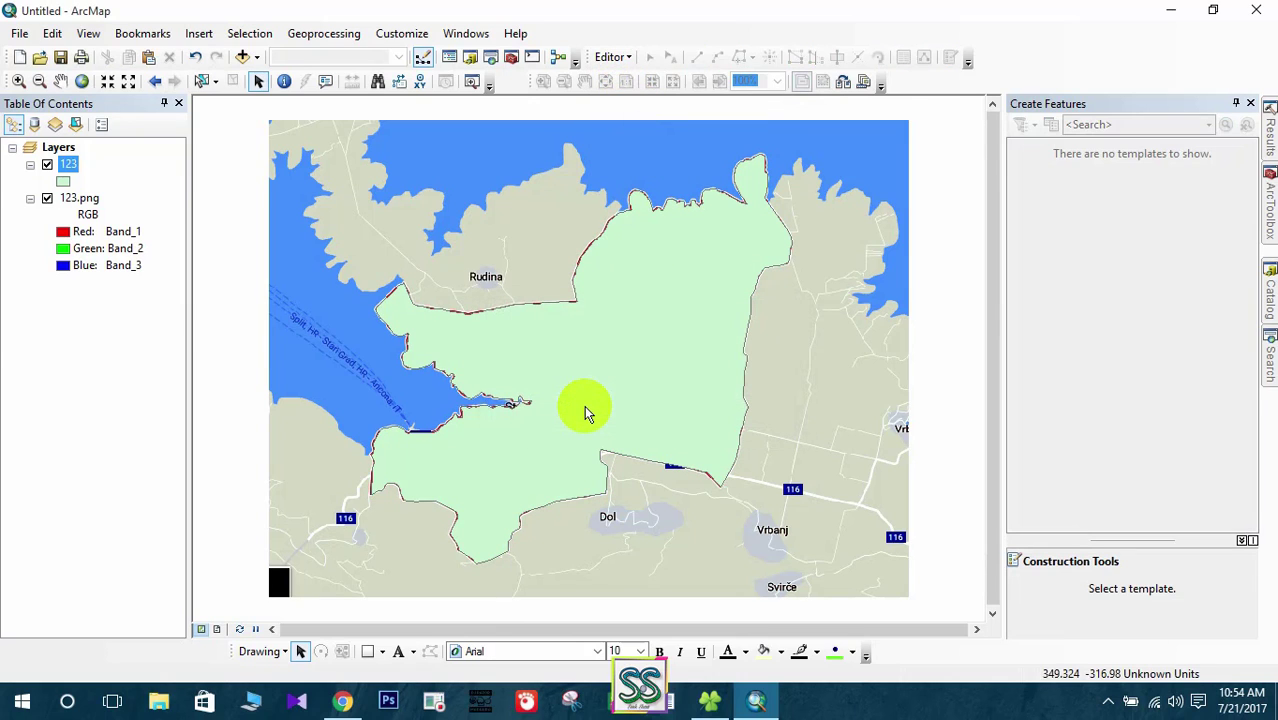
{"action": "left_click", "coordinate": [46, 199]}
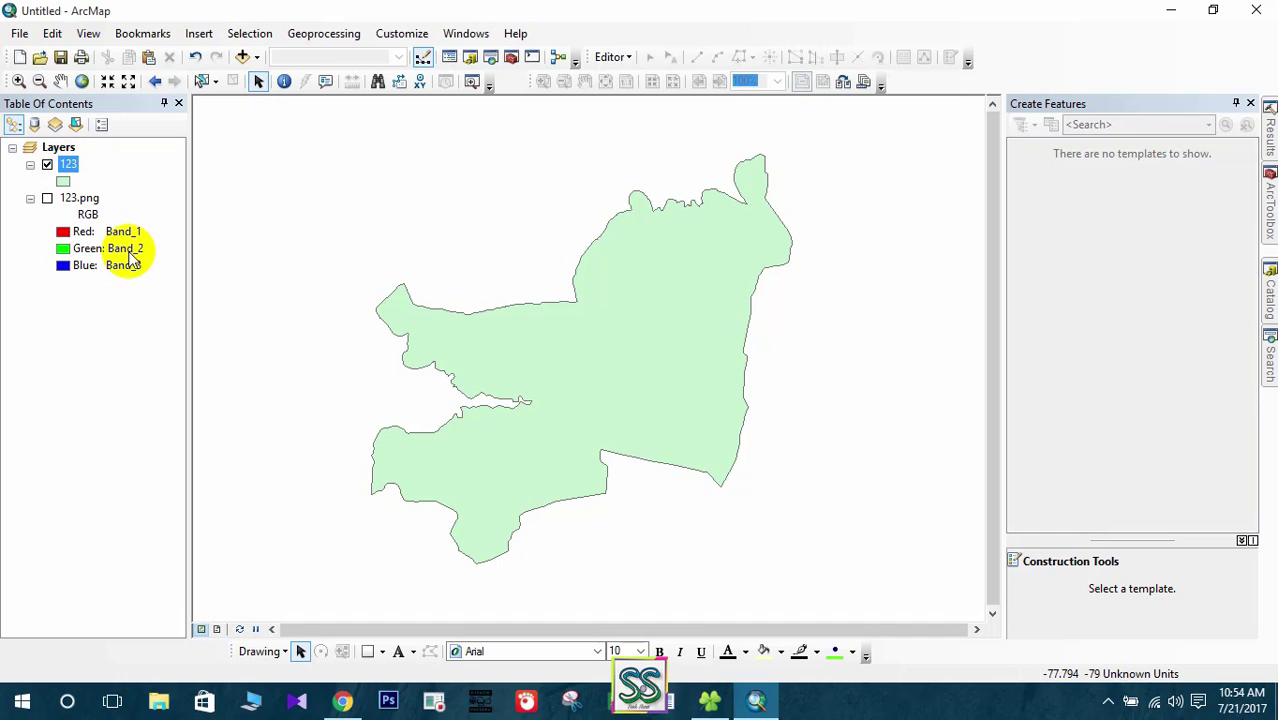
Switch to Chrome, examine the surroundings of P. Saravanamuttu Stadium in the other Google Maps tab, and return to ArcMap
{"action": "left_click", "coordinate": [343, 702]}
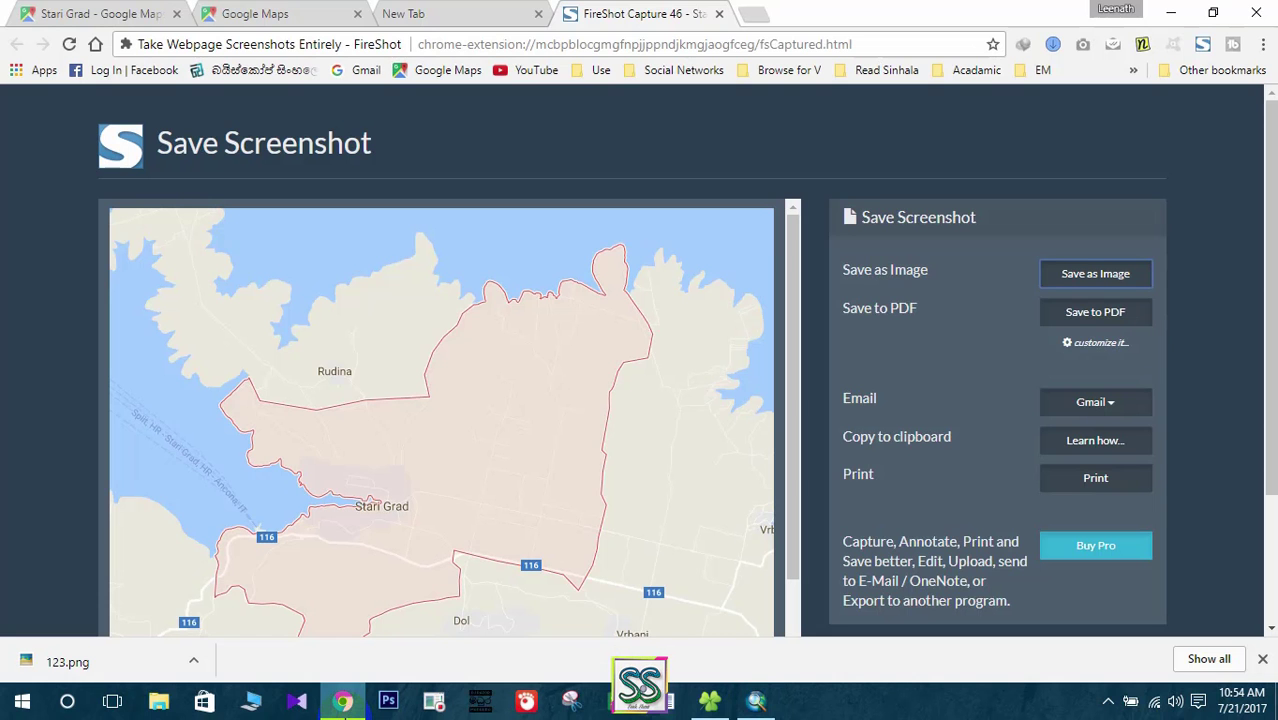
{"action": "left_click", "coordinate": [273, 17]}
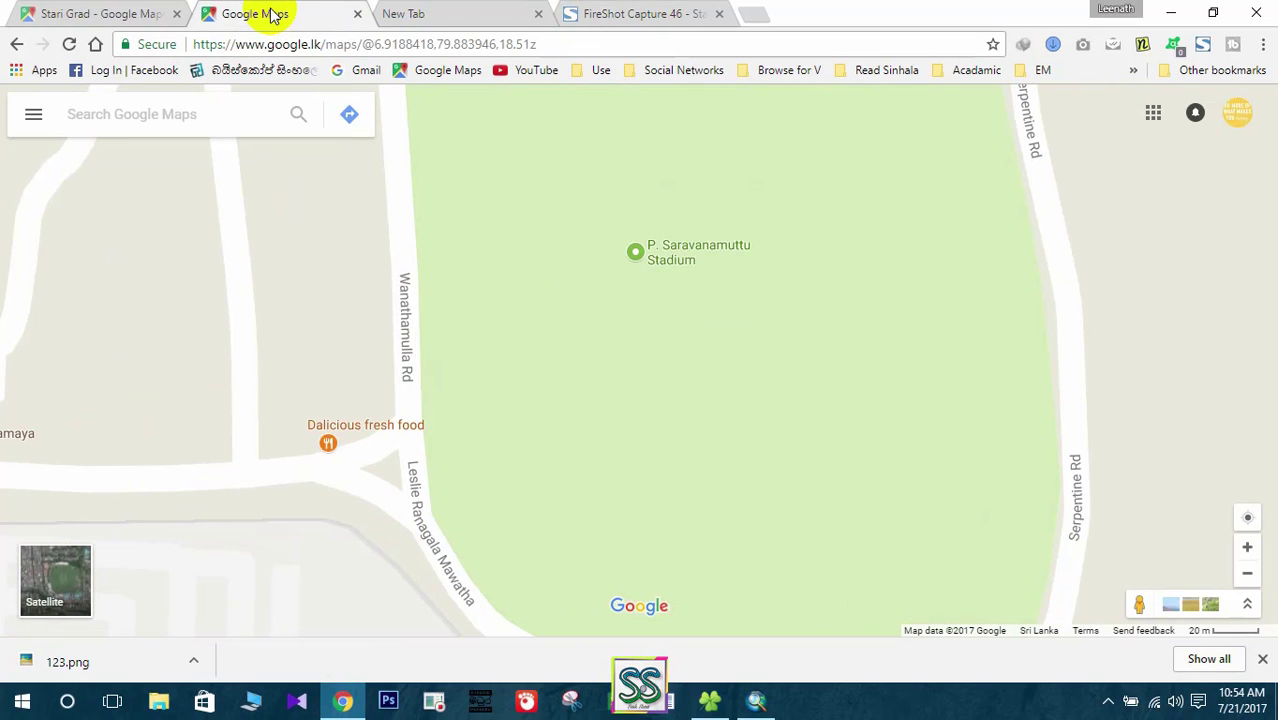
{"action": "scroll", "coordinate": [650, 329], "scroll_direction": "down", "scroll_amount": 2}
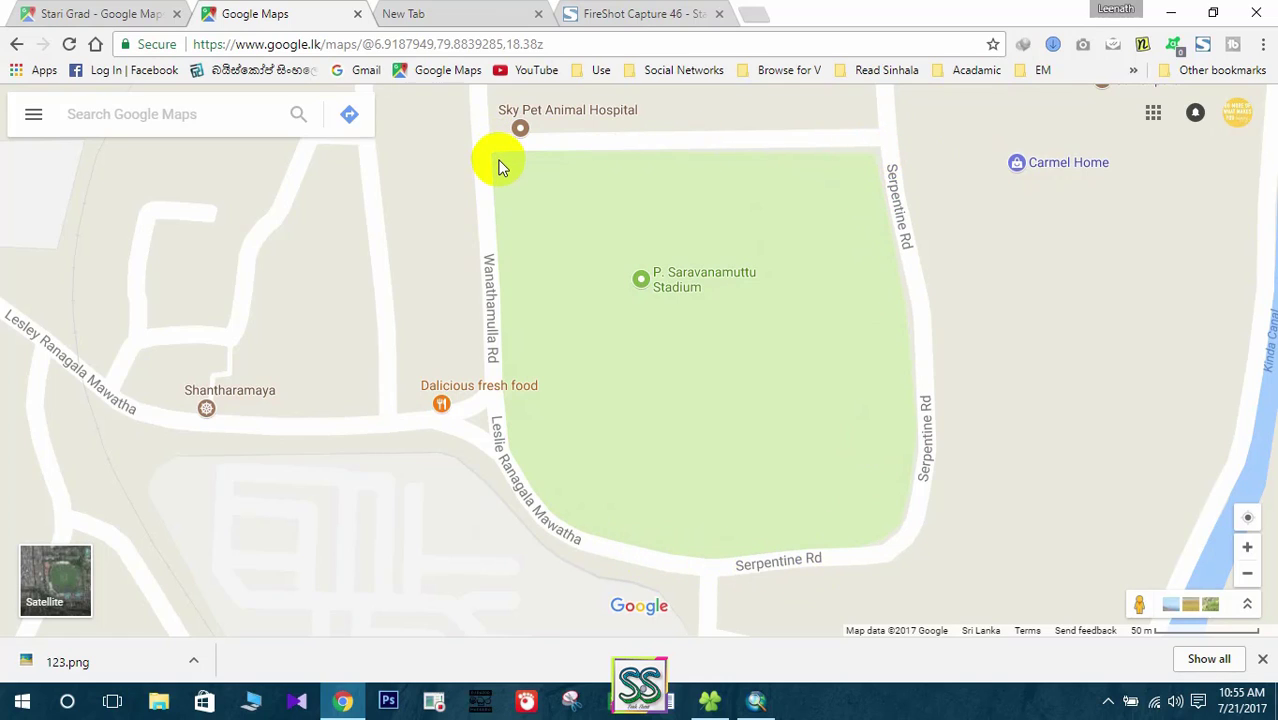
{"action": "left_click", "coordinate": [756, 703]}
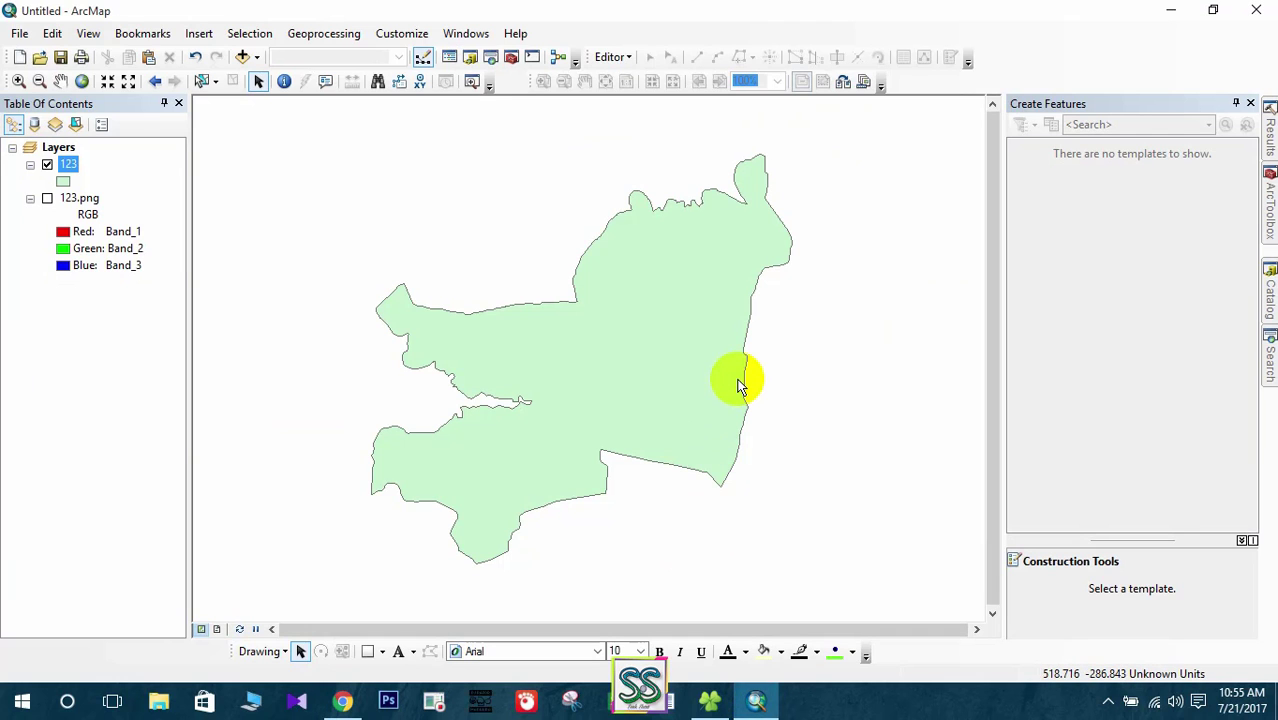